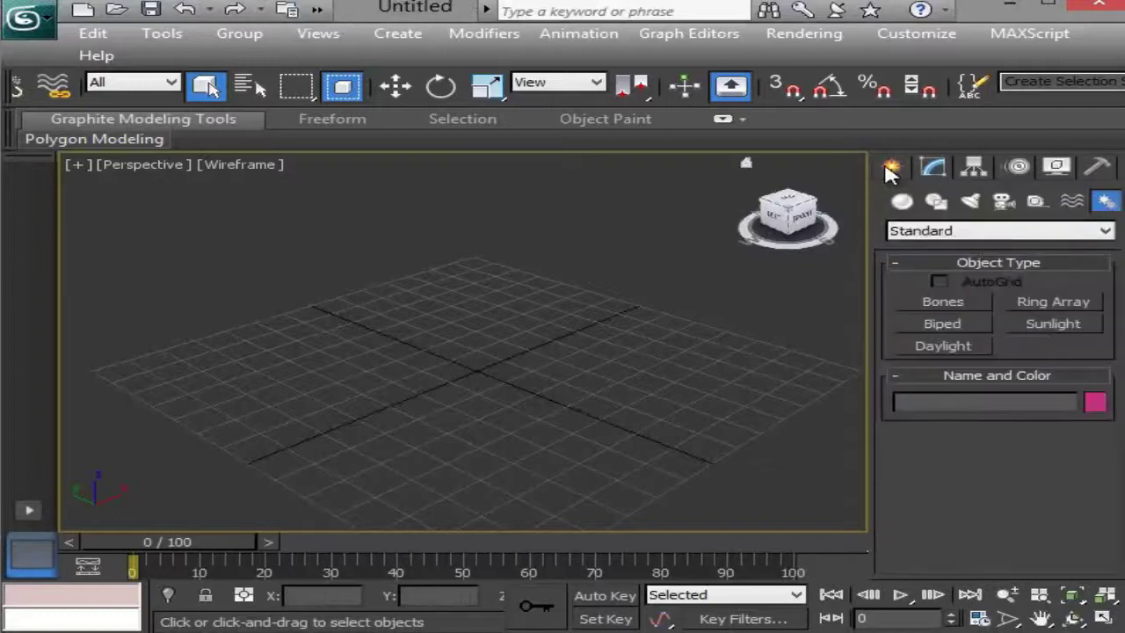
Create a standard cylinder at the centre of the grid, with a radius of about 31 and a height of about 126.5.
left_click(903, 202)
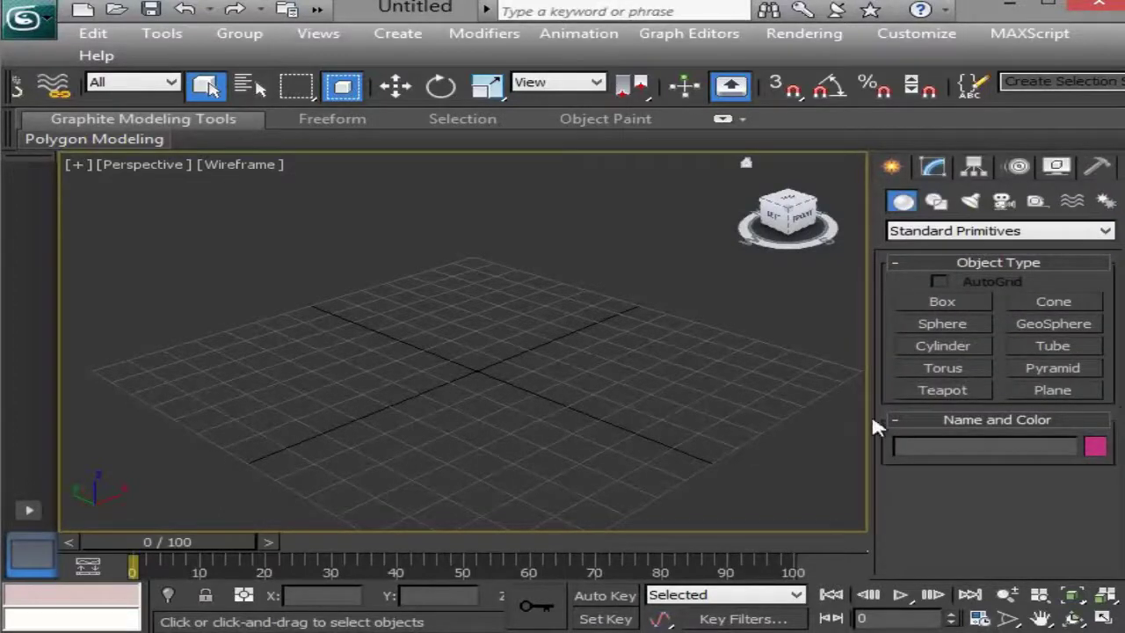
left_click(940, 346)
left_click_drag(483, 367, 477, 415)
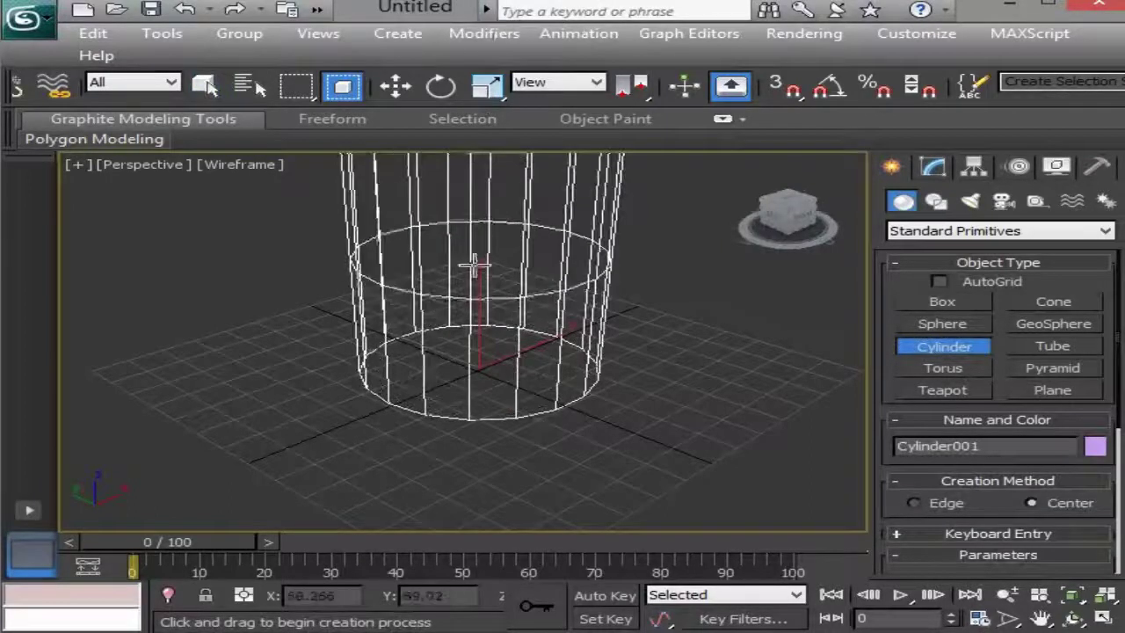
left_click(488, 176)
scroll(489, 176, "down", 4)
middle_click_drag(492, 321, 497, 382)
scroll(497, 381, "up", 2)
left_click(1100, 620)
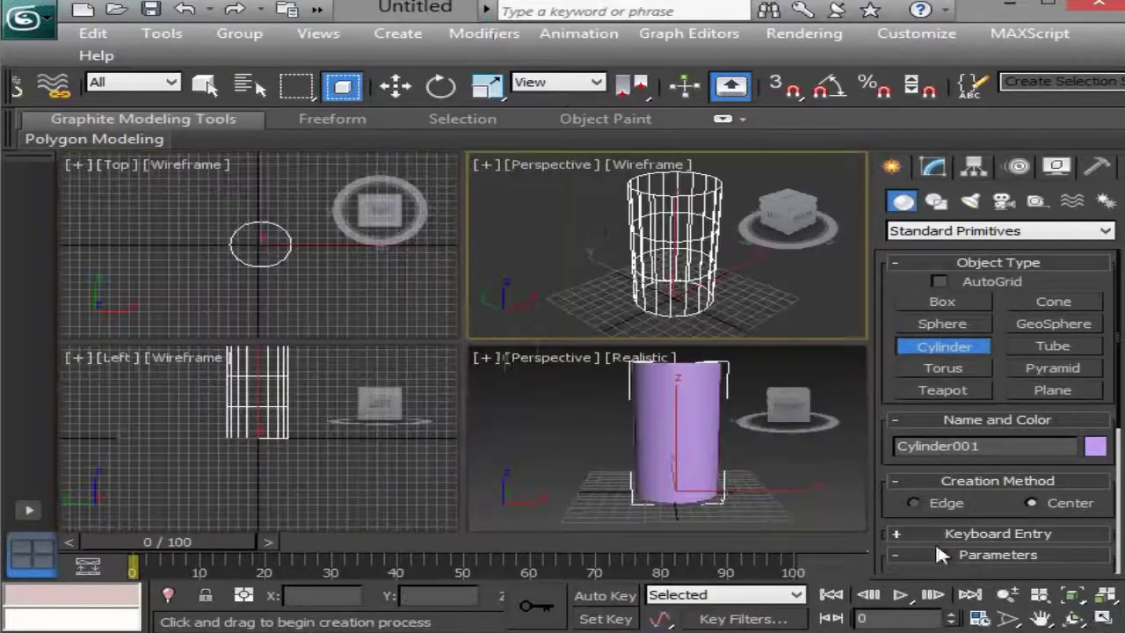
left_click(1100, 620)
middle_click_drag(577, 434, 571, 410)
scroll(571, 409, "up", 1)
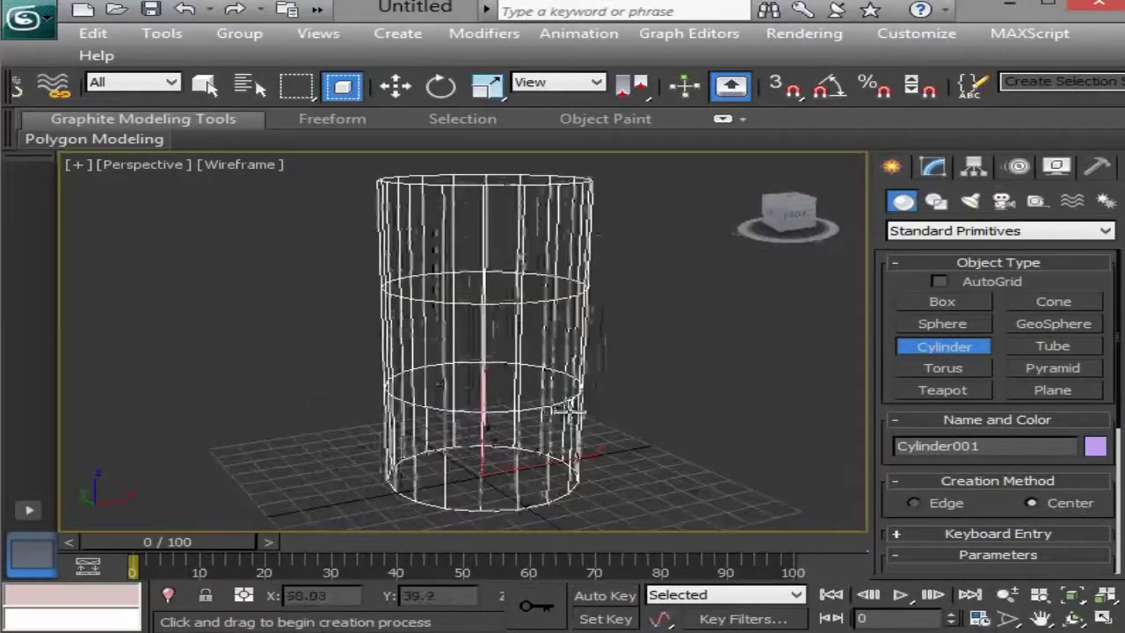
Switch the viewport to the Front view with the whole cylinder in frame.
scroll(567, 411, "down", 1)
key("f")
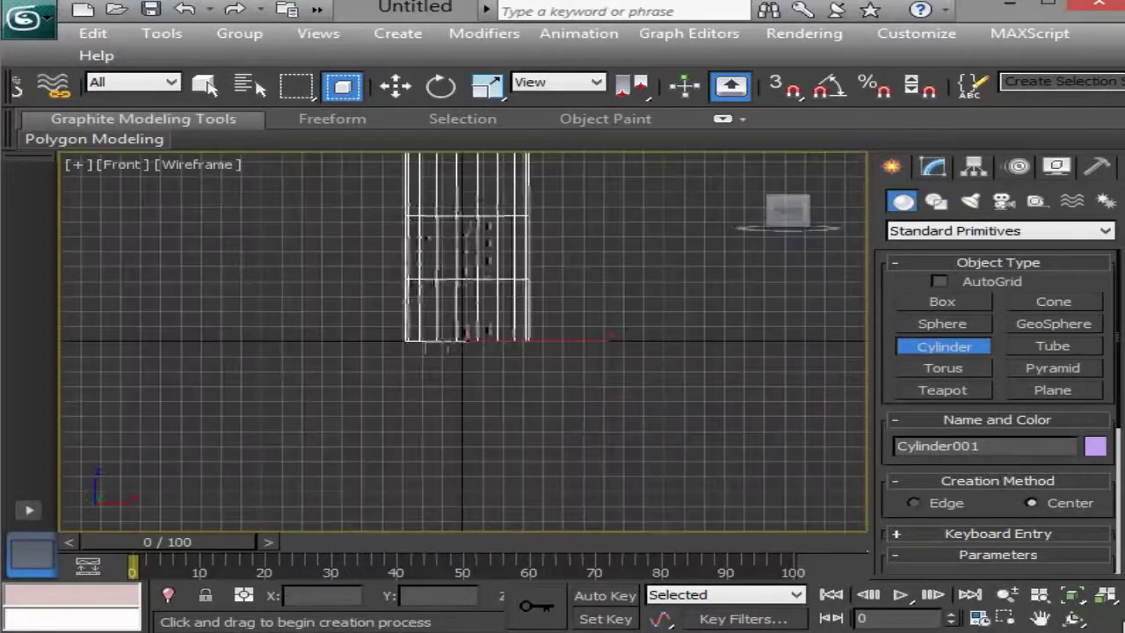
scroll(665, 409, "down", 3)
middle_click_drag(606, 437, 605, 393)
scroll(604, 393, "up", 2)
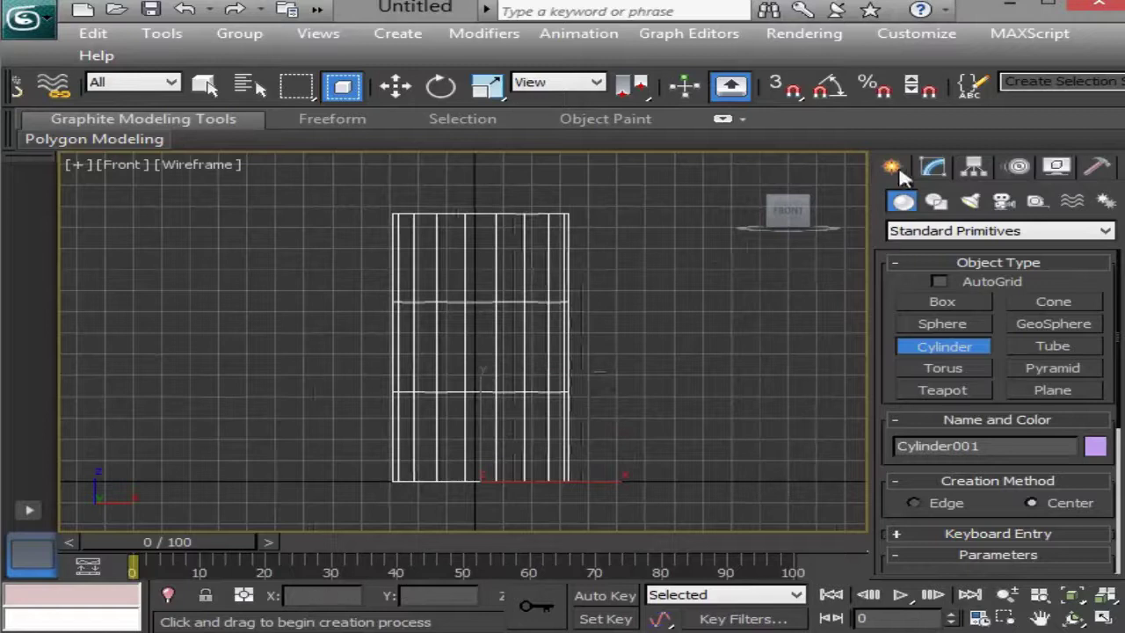
Draw a curved chain of three bones beside the cylinder with the Bones tool and end the chain.
left_click(1107, 203)
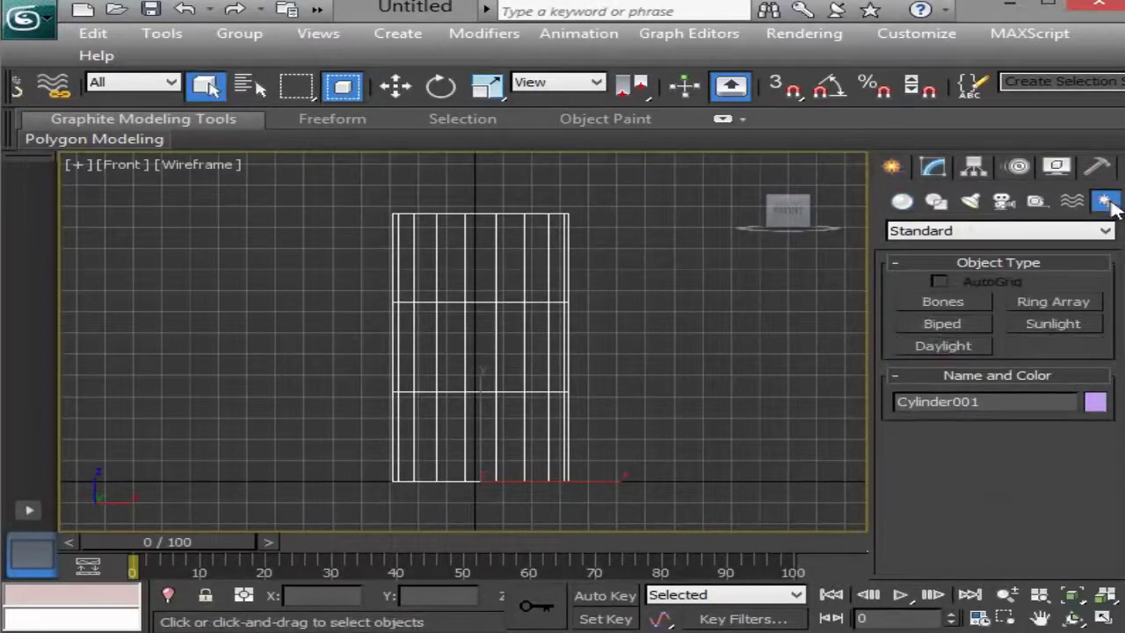
left_click(945, 303)
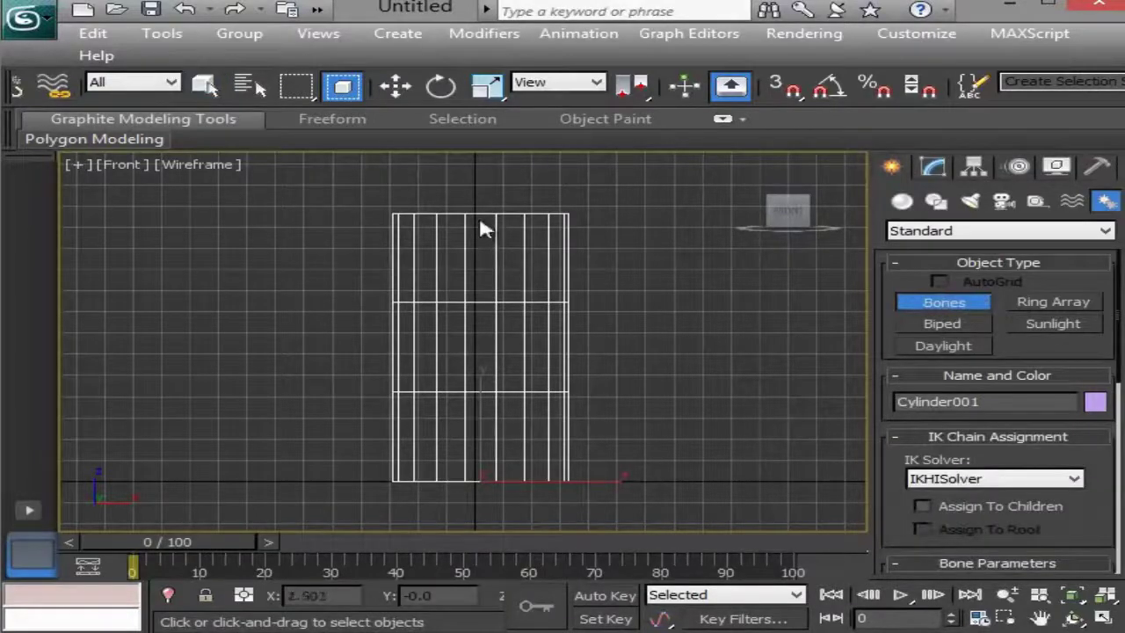
left_click(618, 218)
left_click(684, 318)
left_click(677, 408)
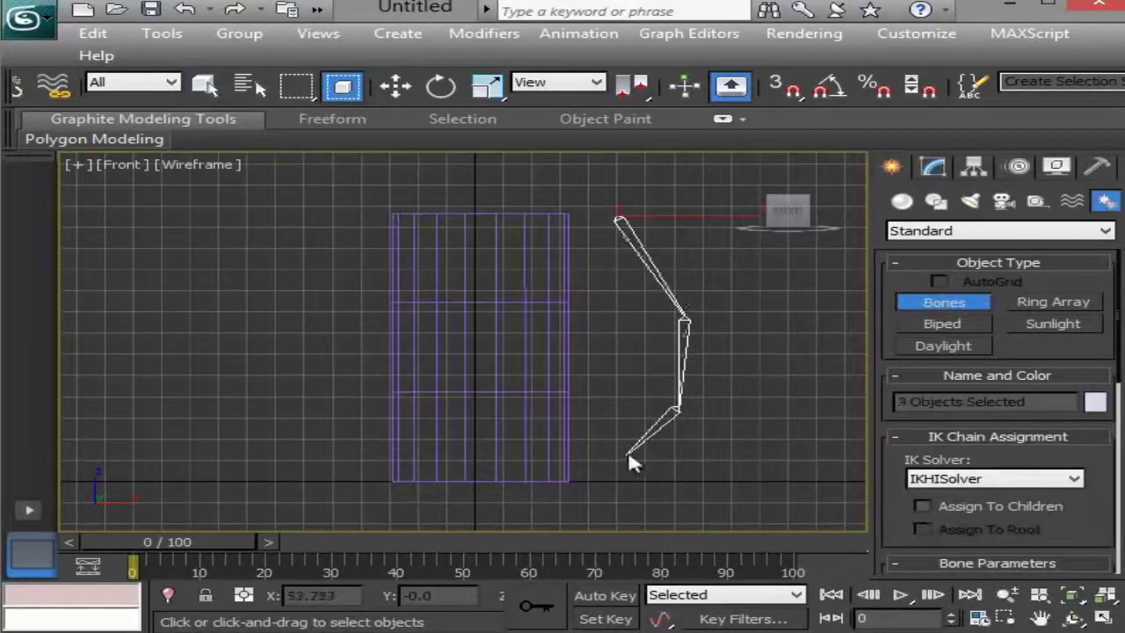
left_click(623, 459)
right_click(685, 472)
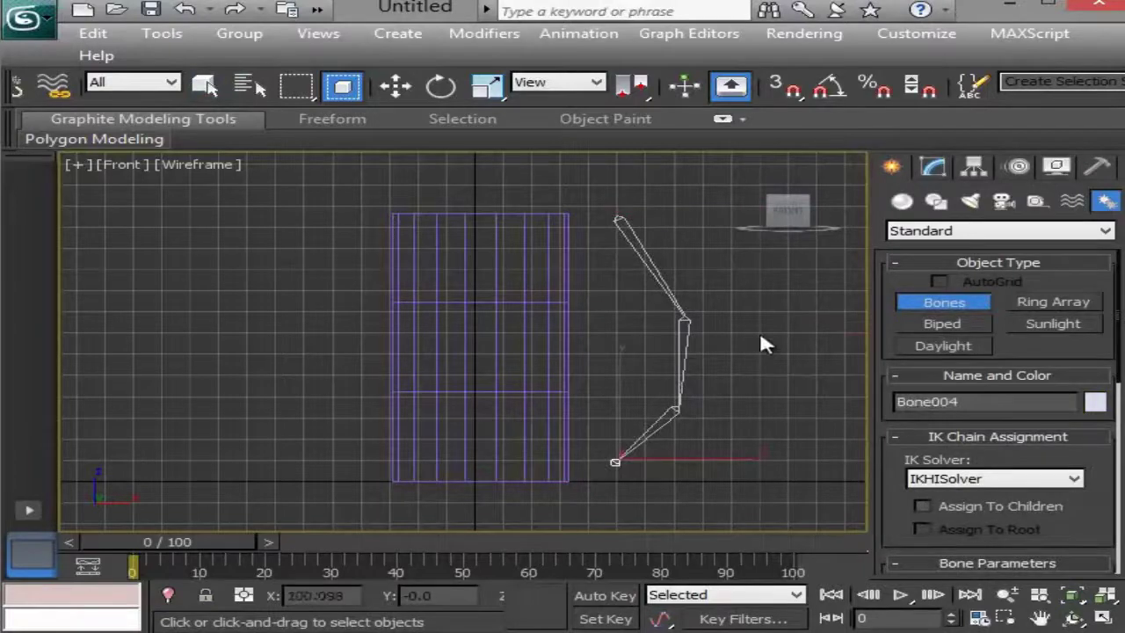
Draw a second, U-shaped chain of eight bones beside the first chain and end it.
left_click(758, 339)
left_click(749, 400)
left_click(718, 447)
left_click(672, 492)
left_click(731, 499)
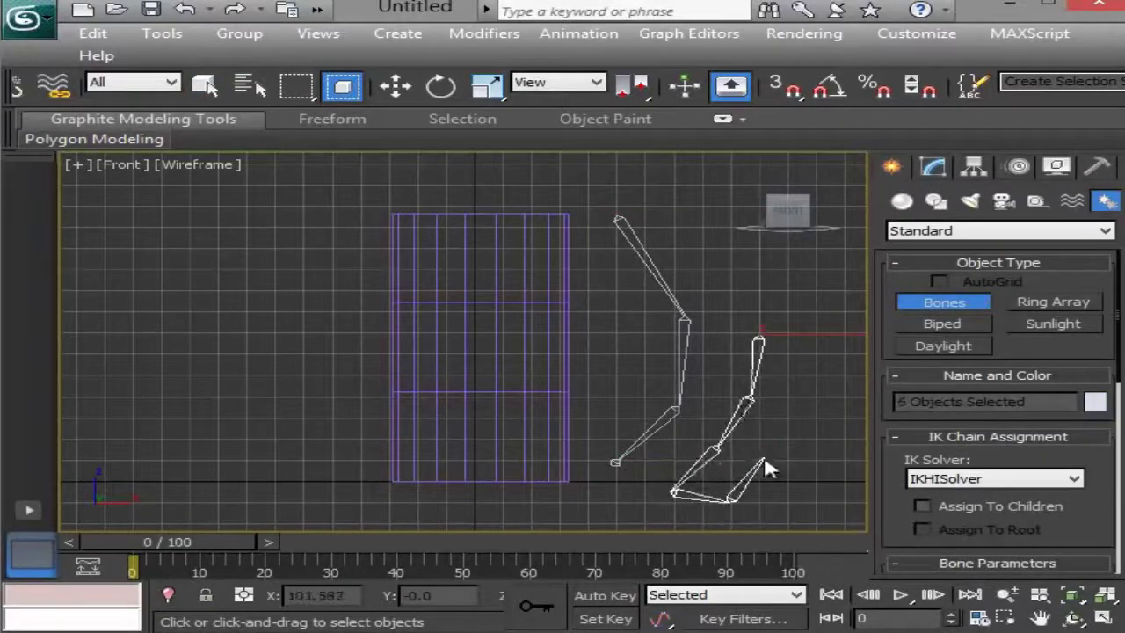
left_click(770, 442)
left_click(783, 384)
left_click(789, 336)
left_click(804, 290)
right_click(819, 260)
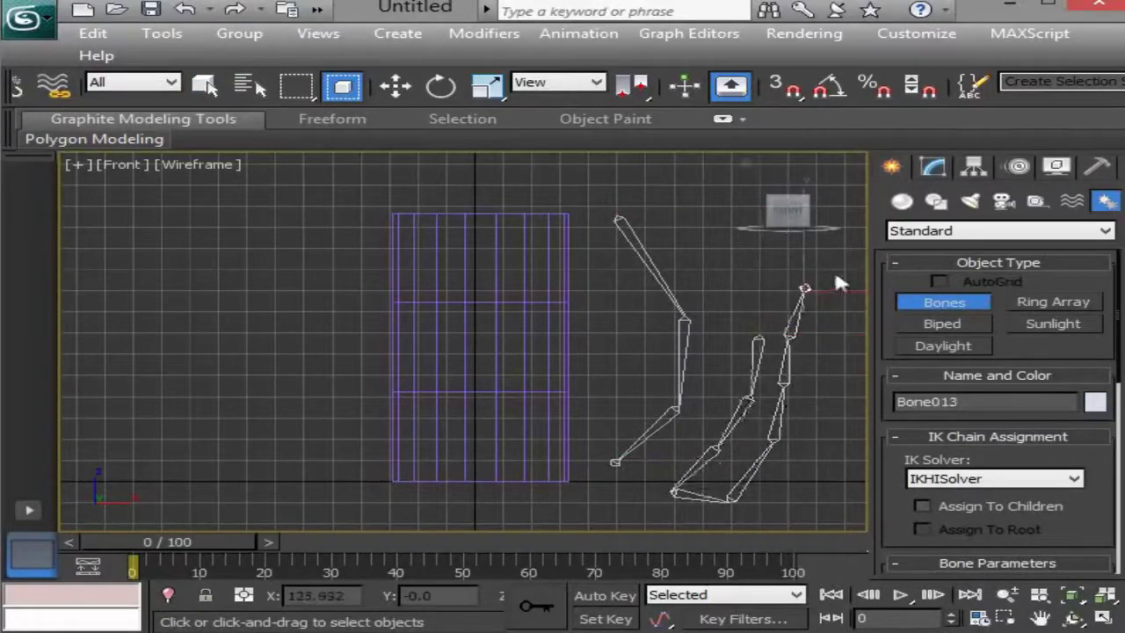
Delete all the practice bones beside the cylinder.
left_click(205, 84)
left_click_drag(601, 239, 825, 484)
key("Delete")
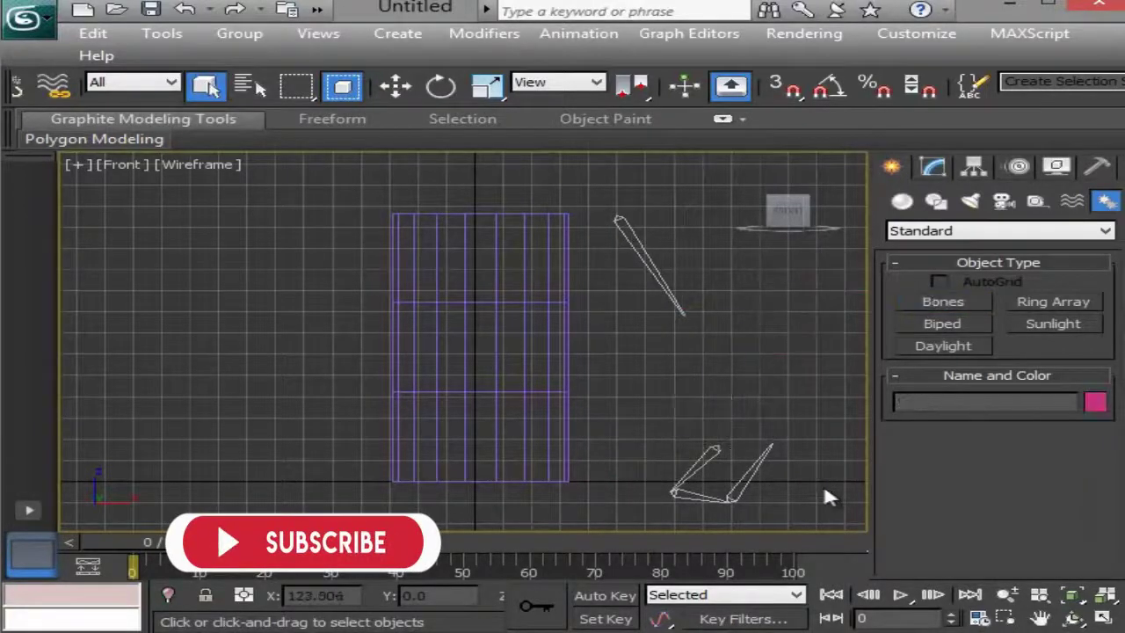
left_click_drag(588, 200, 829, 516)
key("Delete")
left_click(938, 306)
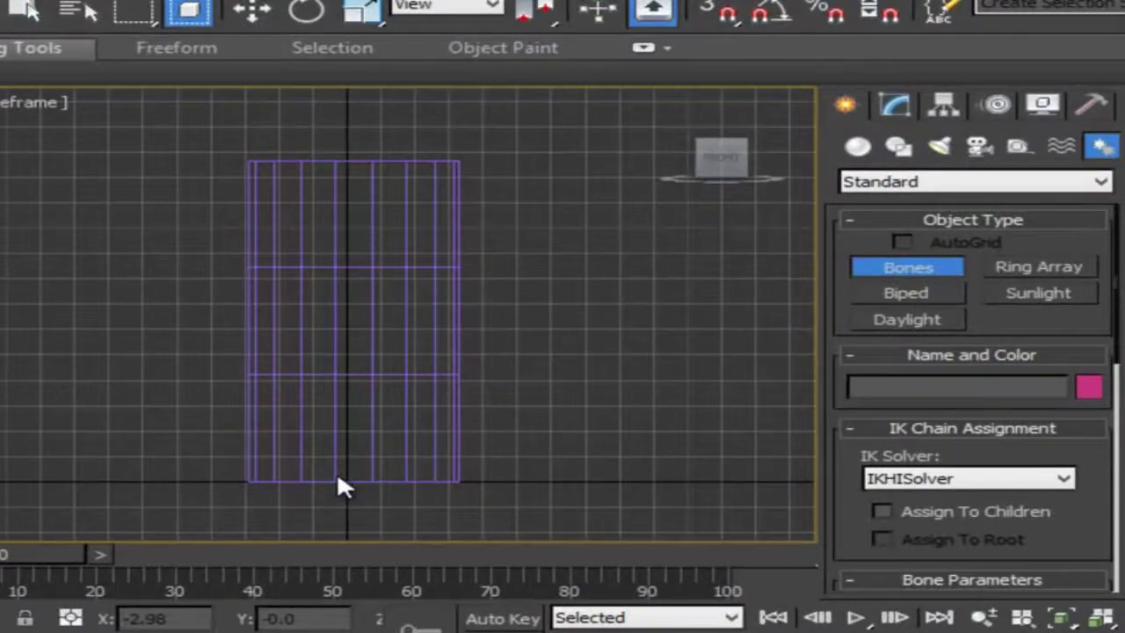
Reduce the cylinder's radius to make it a slimmer column.
left_click(24, 9)
left_click(331, 201)
left_click(895, 105)
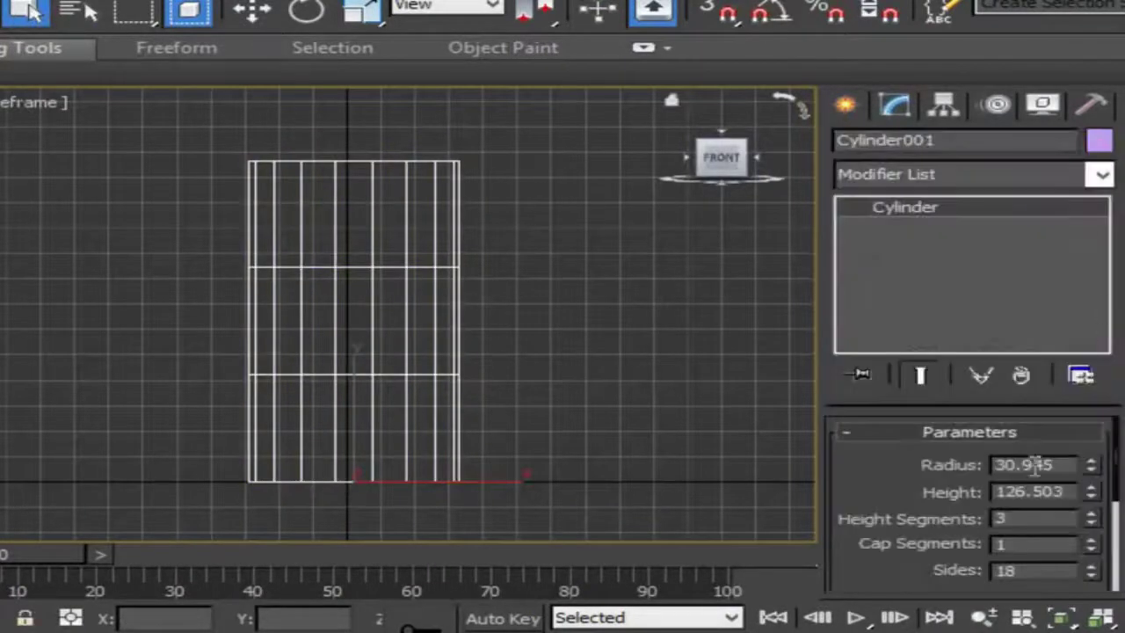
left_click_drag(1092, 475, 1092, 524)
Draw a three-bone chain down the middle of the cylinder, from its top edge to its base, with joints near the height segment lines.
left_click(845, 105)
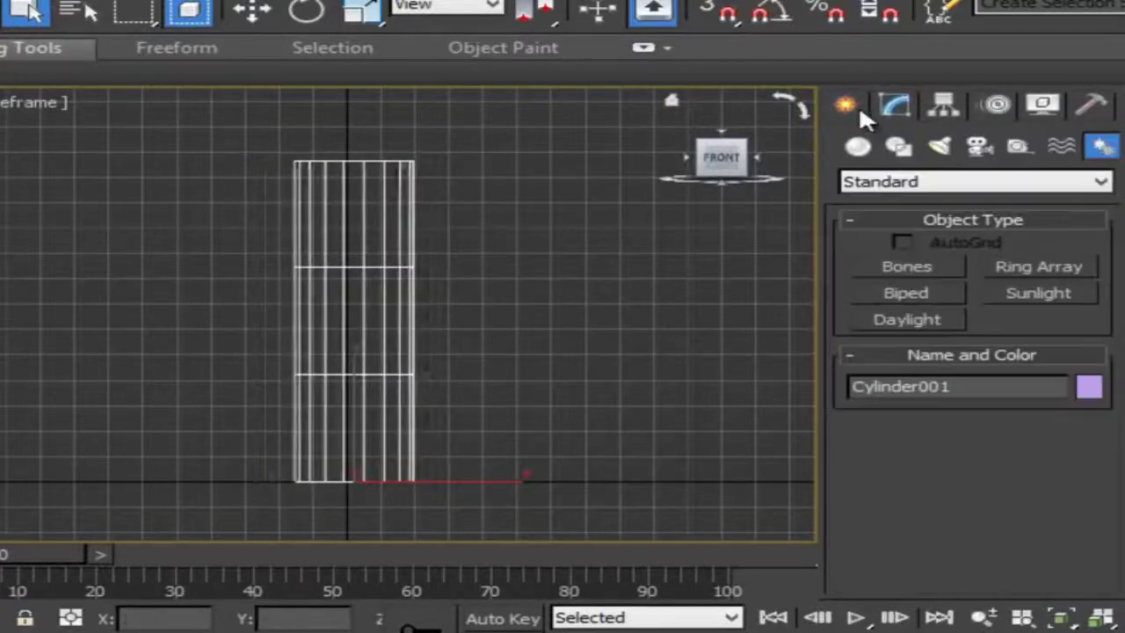
left_click(905, 266)
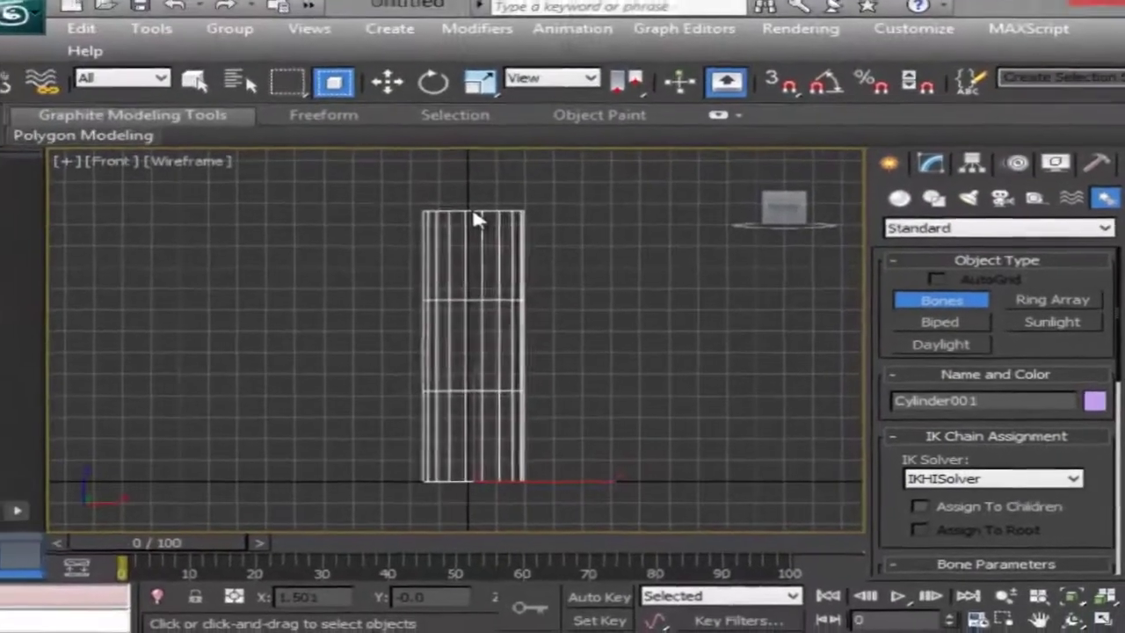
left_click(348, 163)
left_click(481, 218)
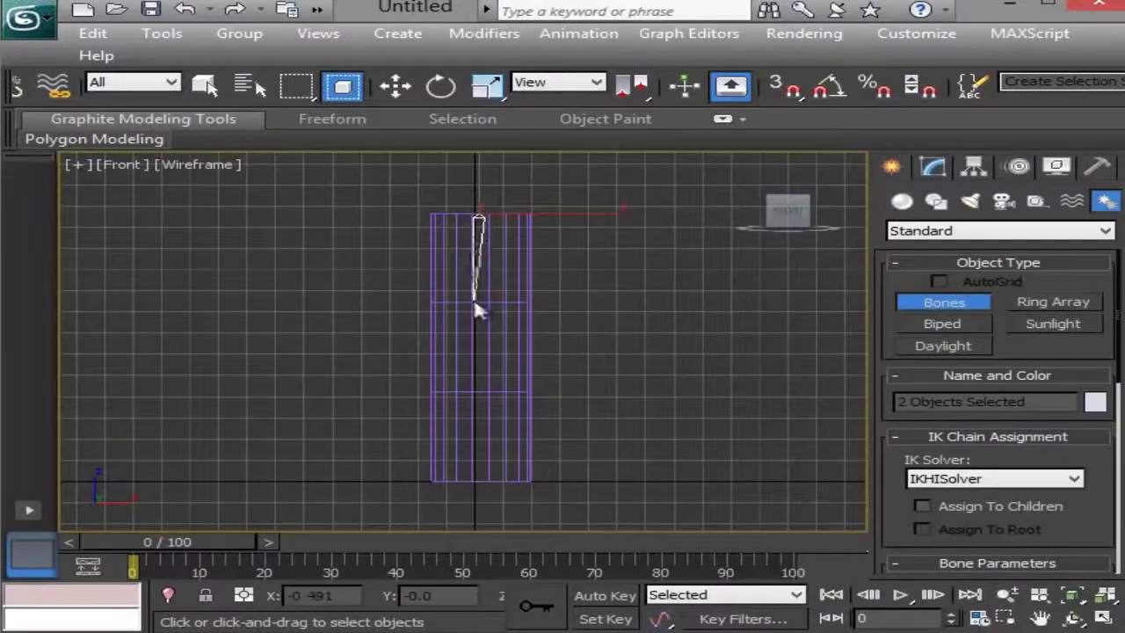
left_click(482, 325)
left_click(475, 395)
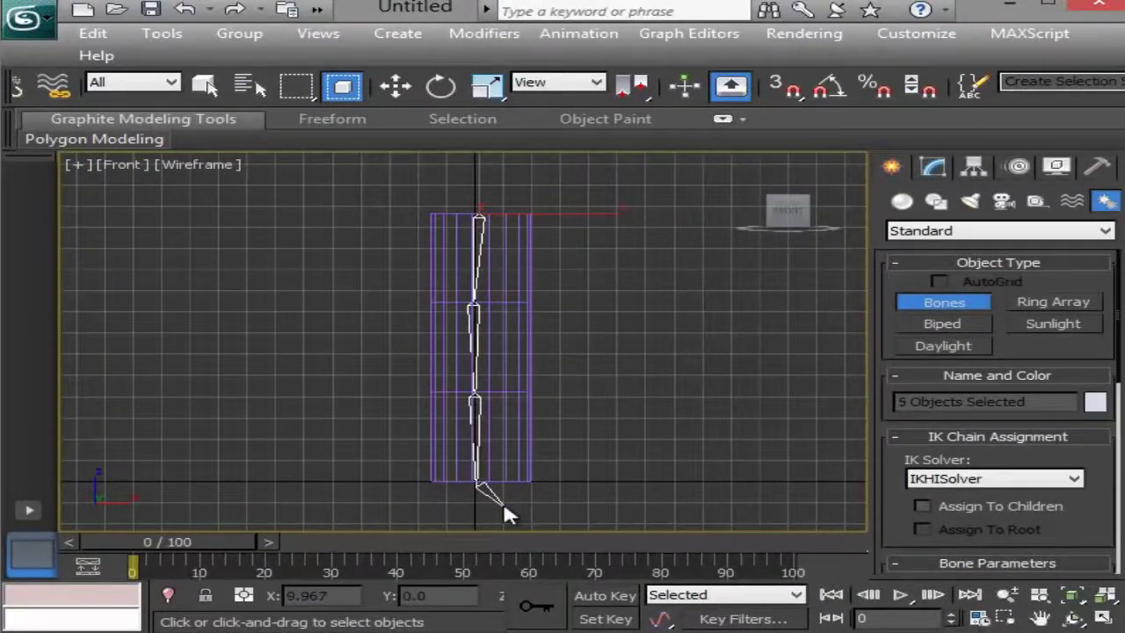
right_click(503, 502)
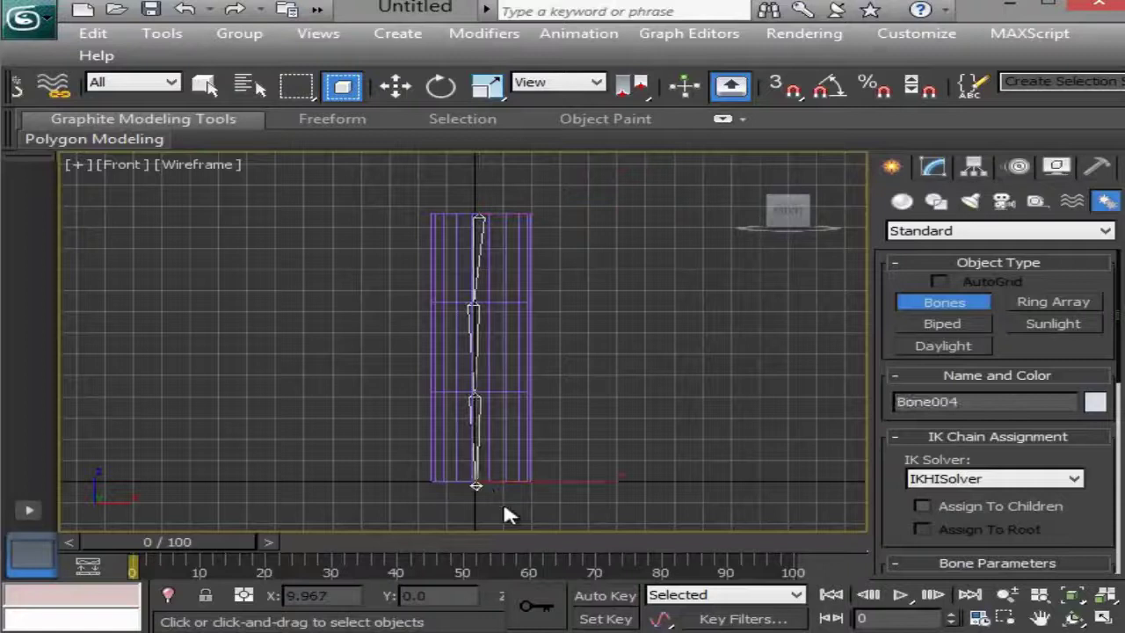
Try rotating the middle bone and the lowest bone of the chain to test how the joints move.
left_click(440, 85)
left_click(476, 318)
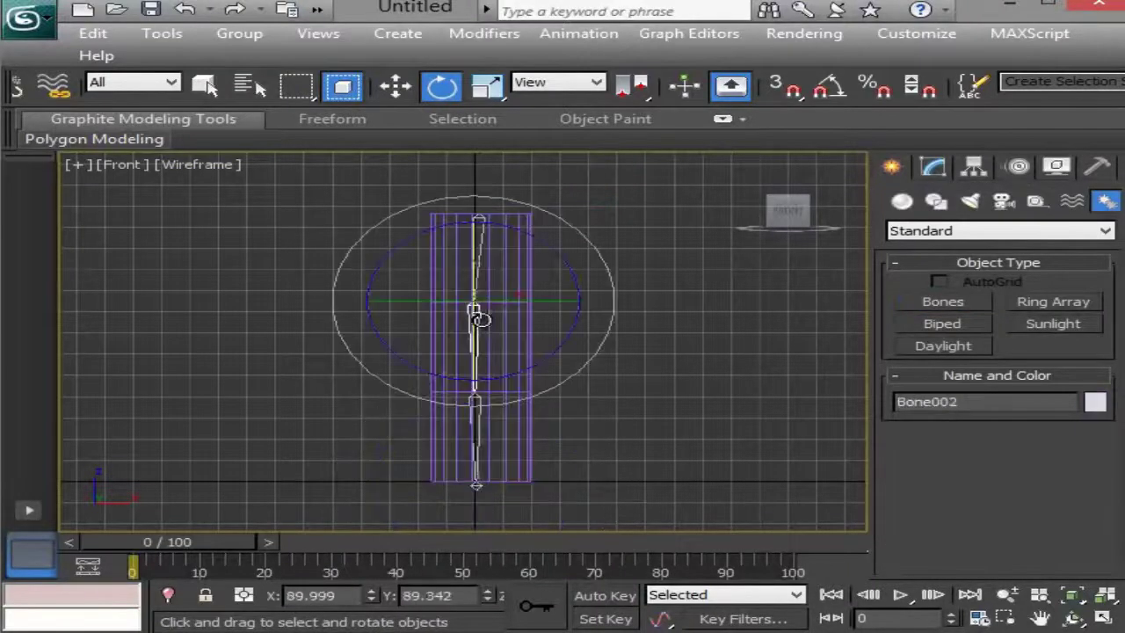
left_click_drag(548, 352, 477, 452)
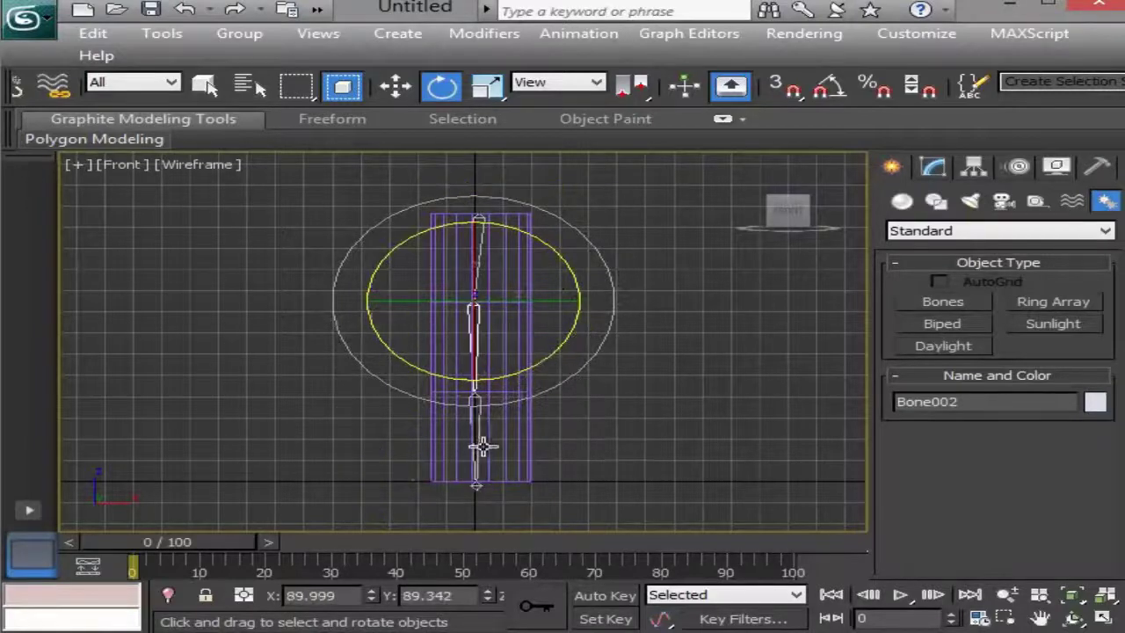
left_click(484, 440)
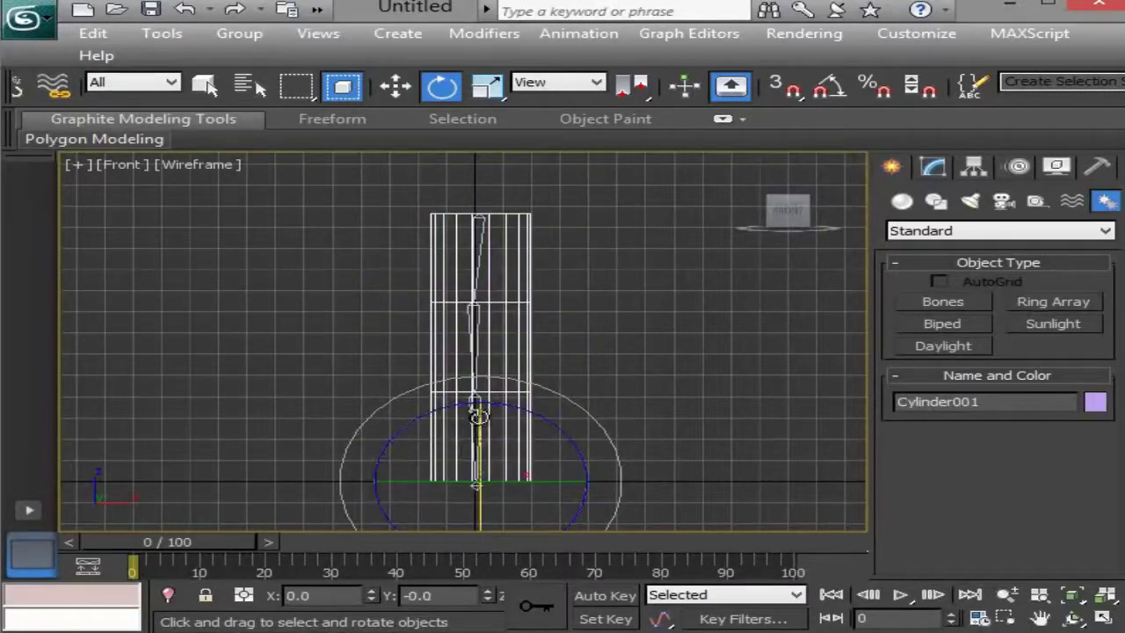
left_click(476, 428)
left_click_drag(547, 447, 522, 453)
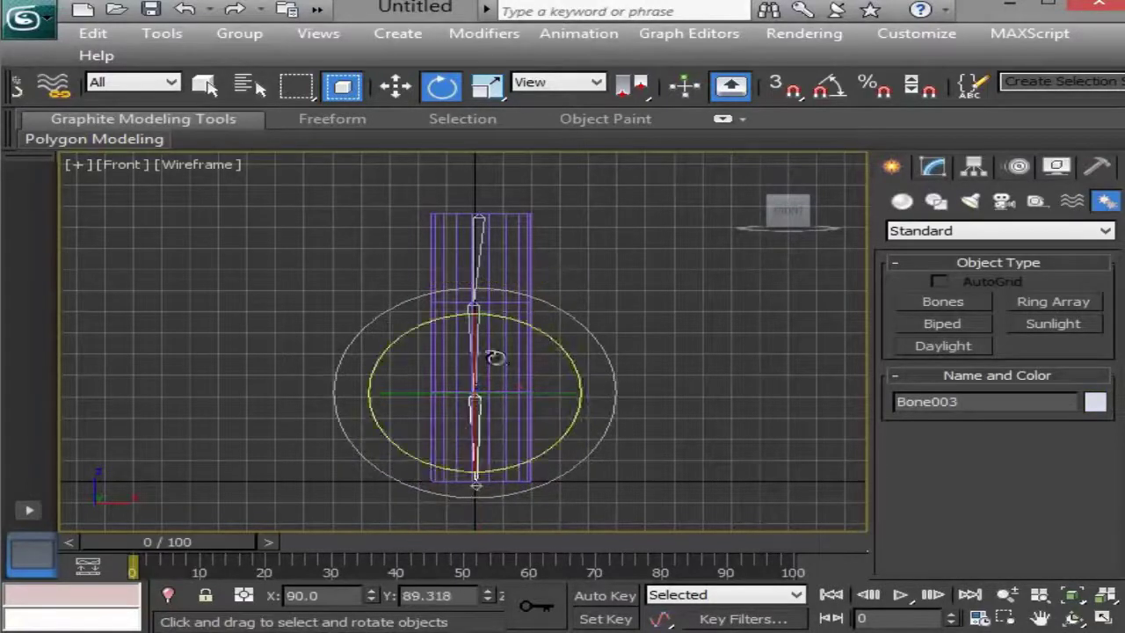
Rotate the middle bone outwards and undo it, and try the same test rotation on the top bone.
left_click(475, 318)
left_click(477, 314)
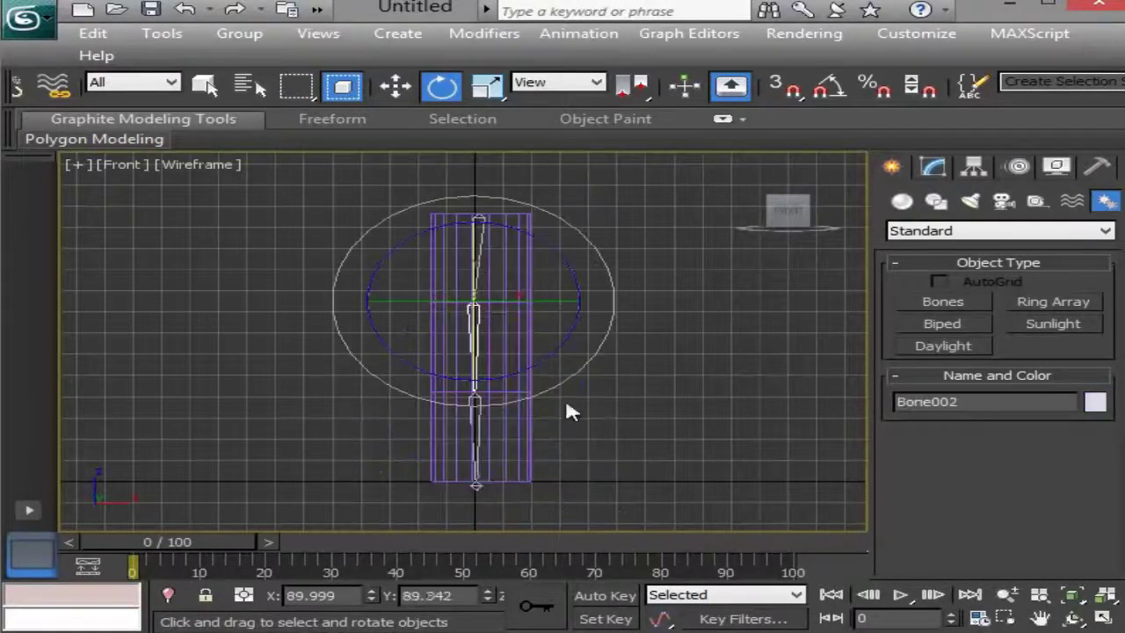
left_click_drag(534, 364, 635, 345)
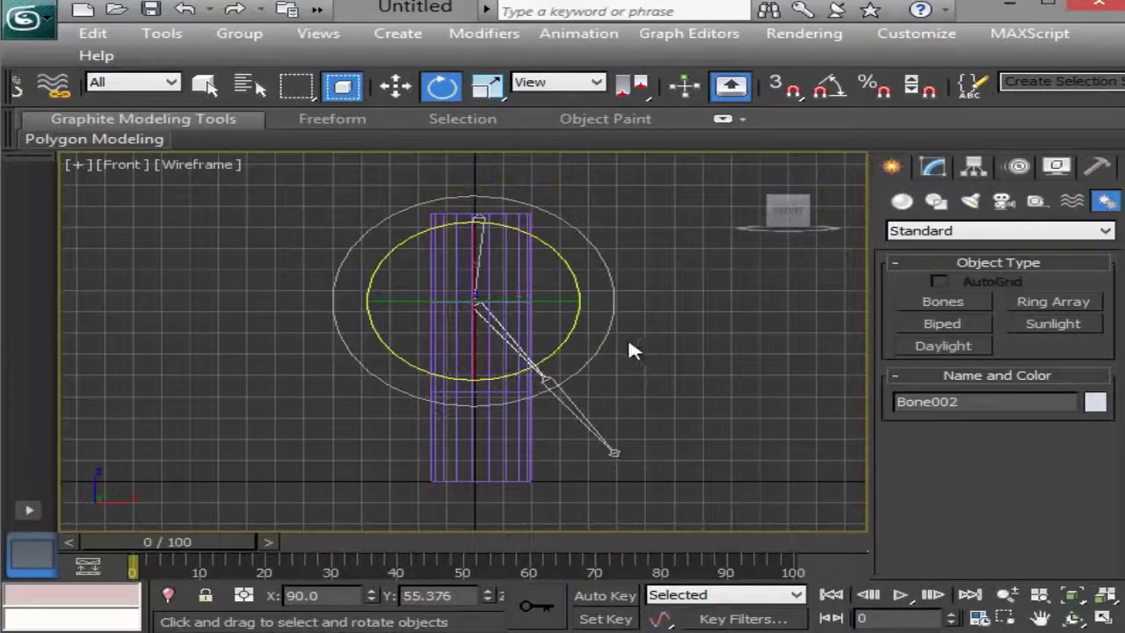
key("ctrl+z")
left_click(478, 241)
left_click_drag(571, 235, 664, 223)
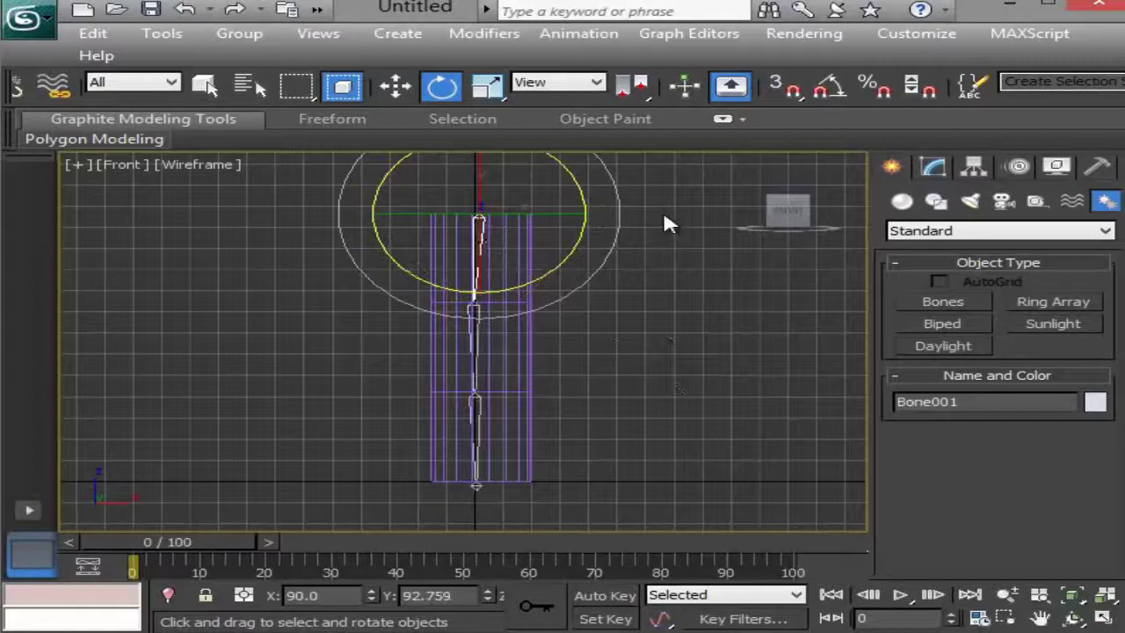
Apply a Skin modifier to the cylinder.
left_click(531, 326)
middle_click_drag(640, 298, 589, 343, "alt")
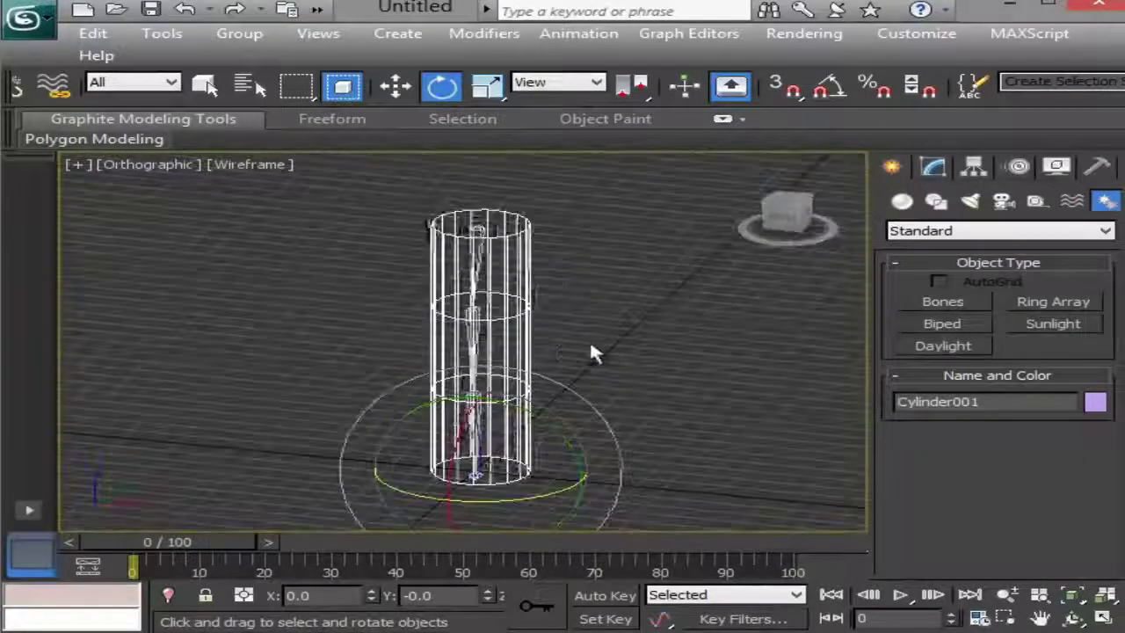
left_click(933, 168)
left_click(974, 226)
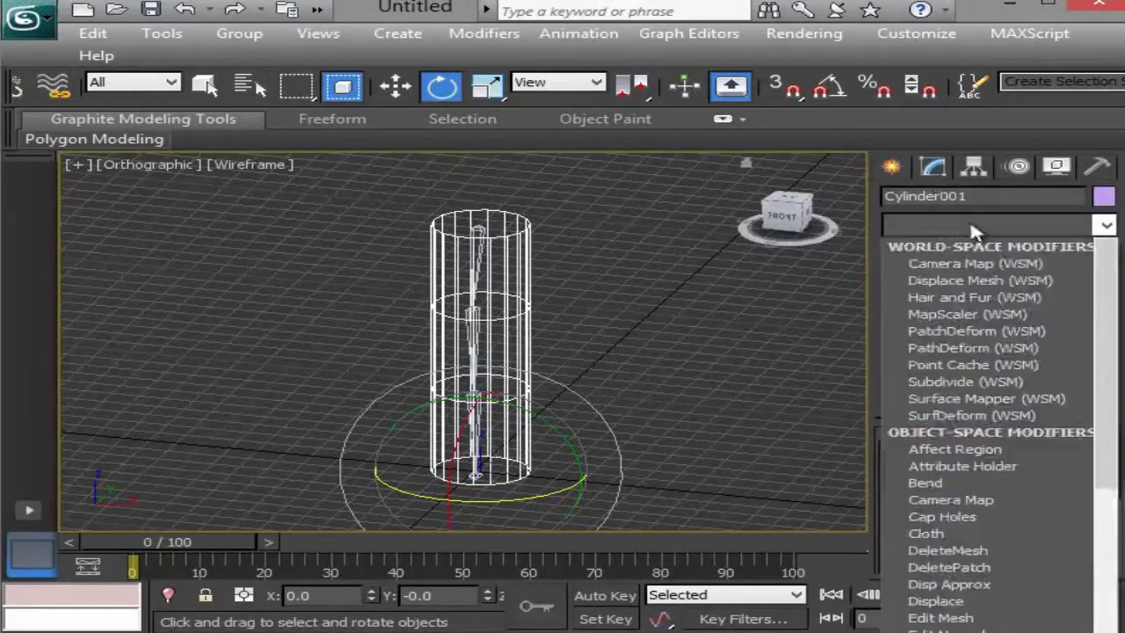
type("ski")
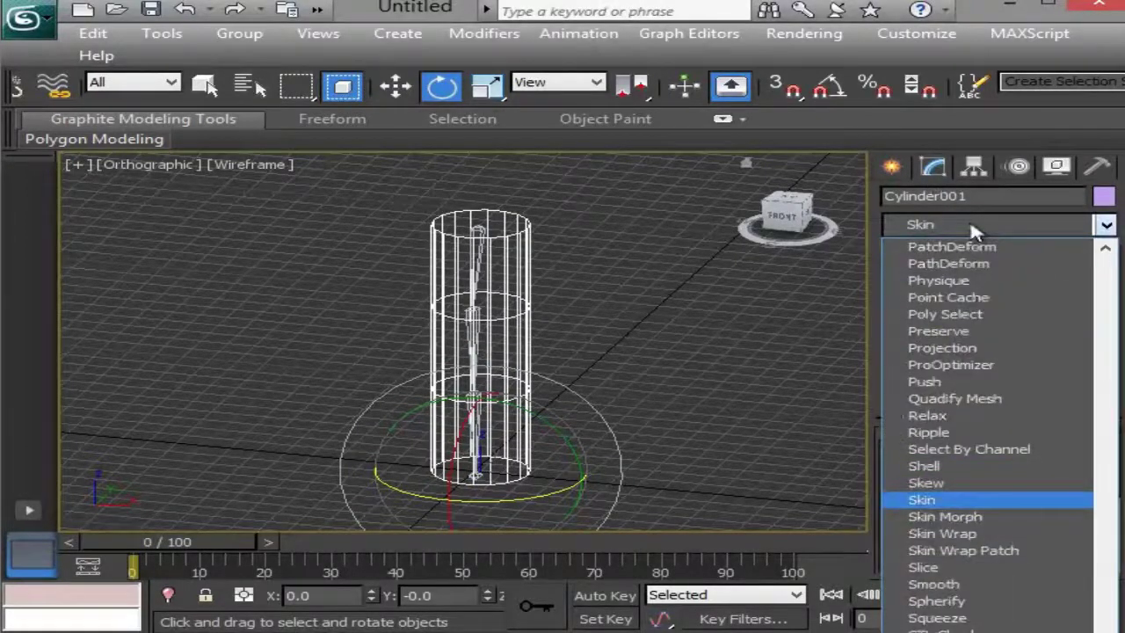
left_click(941, 504)
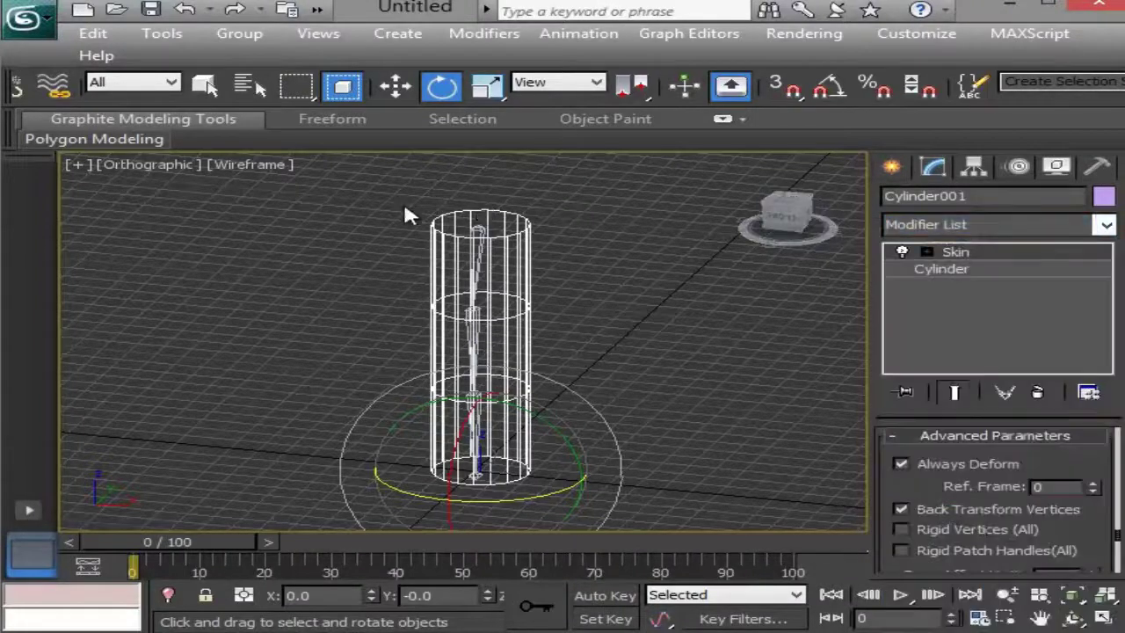
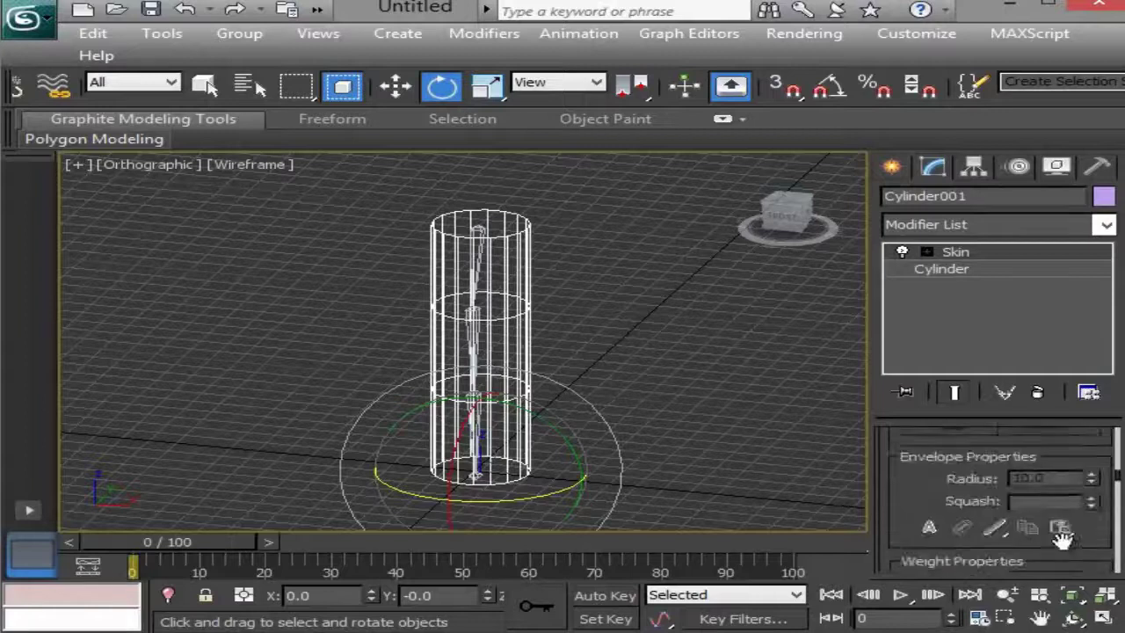
Add Bone001, Bone002, Bone003 and Bone004 to the bone list of the cylinder's Skin modifier.
scroll(978, 495, "down", 5)
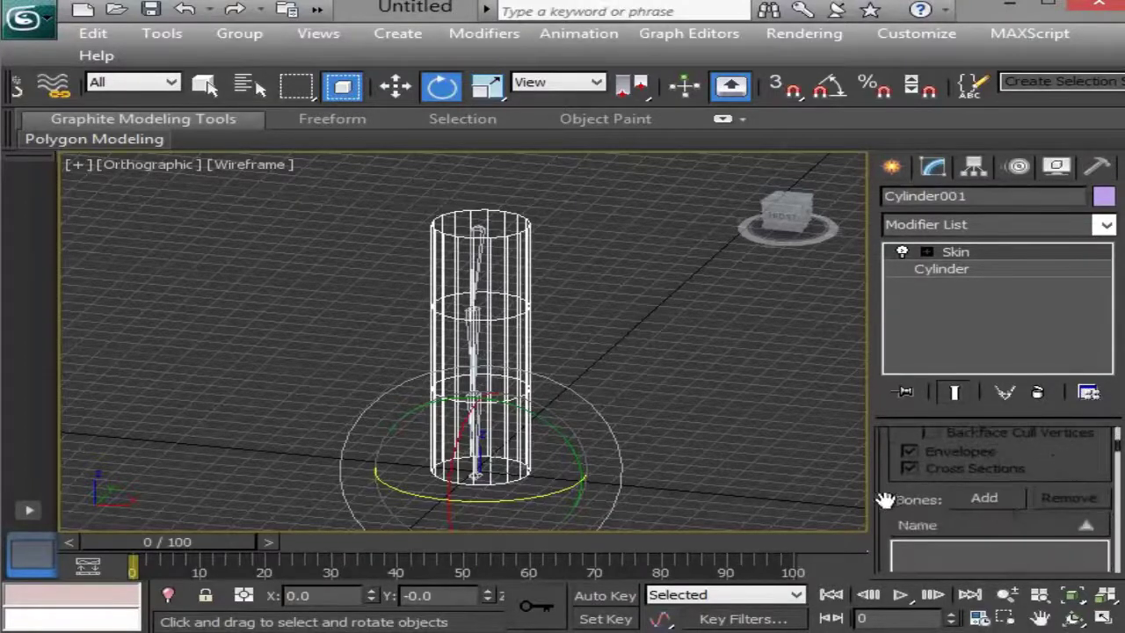
left_click(985, 499)
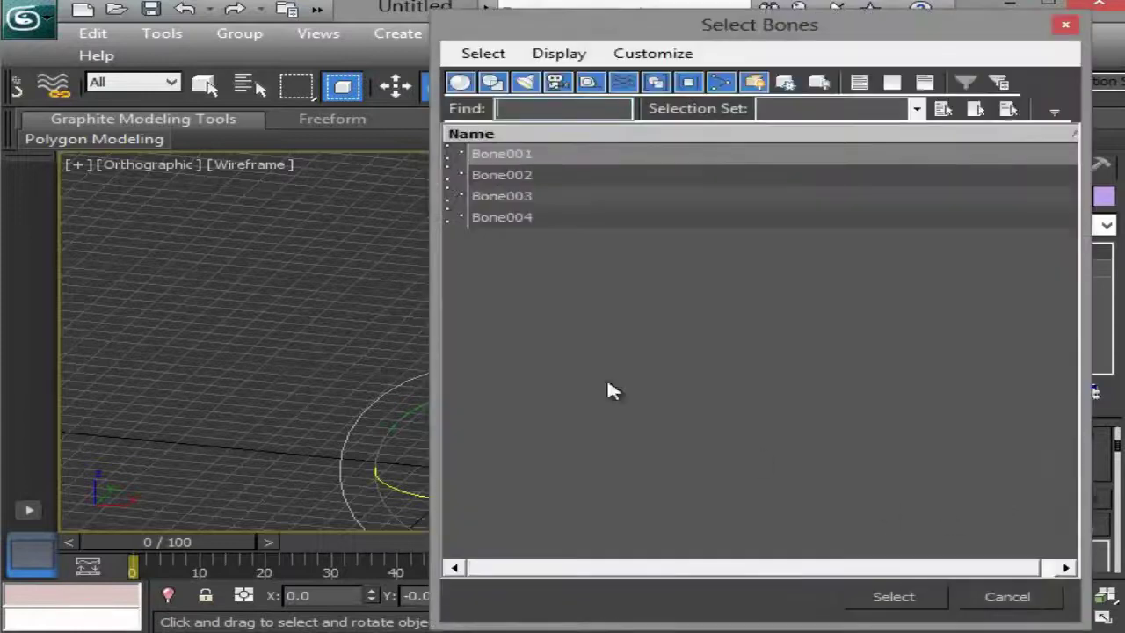
left_click_drag(520, 154, 522, 271)
left_click_drag(653, 38, 947, 63)
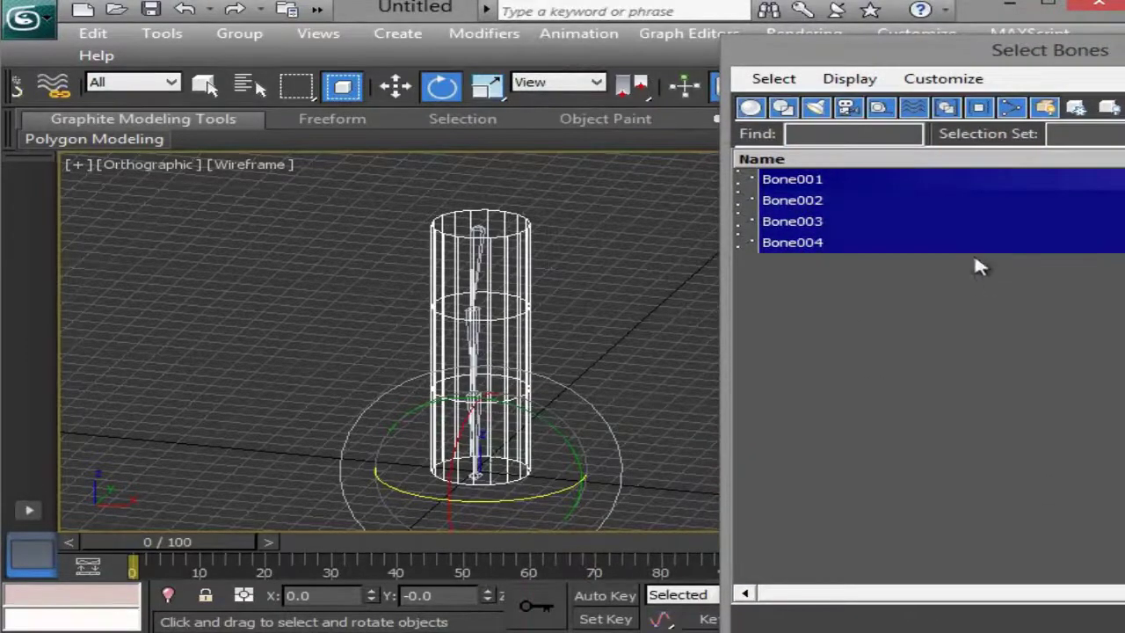
left_click(826, 307)
left_click_drag(811, 181, 815, 306)
key("Return")
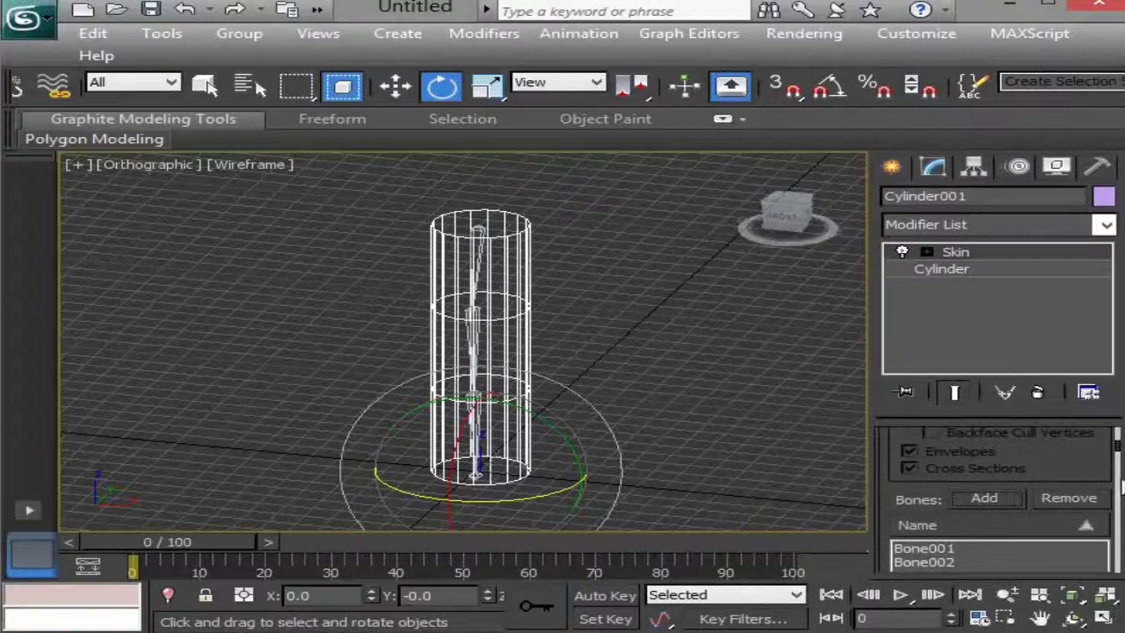
scroll(1121, 487, "down", 3)
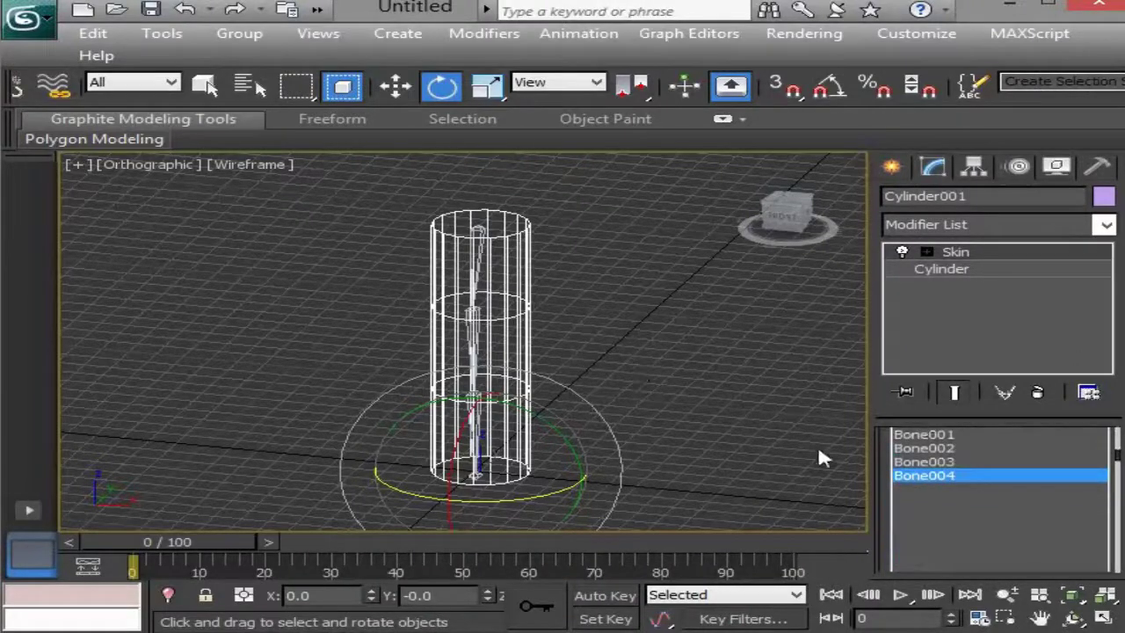
Try rotating the top bone and the middle bone to test how the skinned cylinder follows them.
left_click(477, 295)
left_click(475, 272)
middle_click_drag(573, 301, 552, 283, "alt")
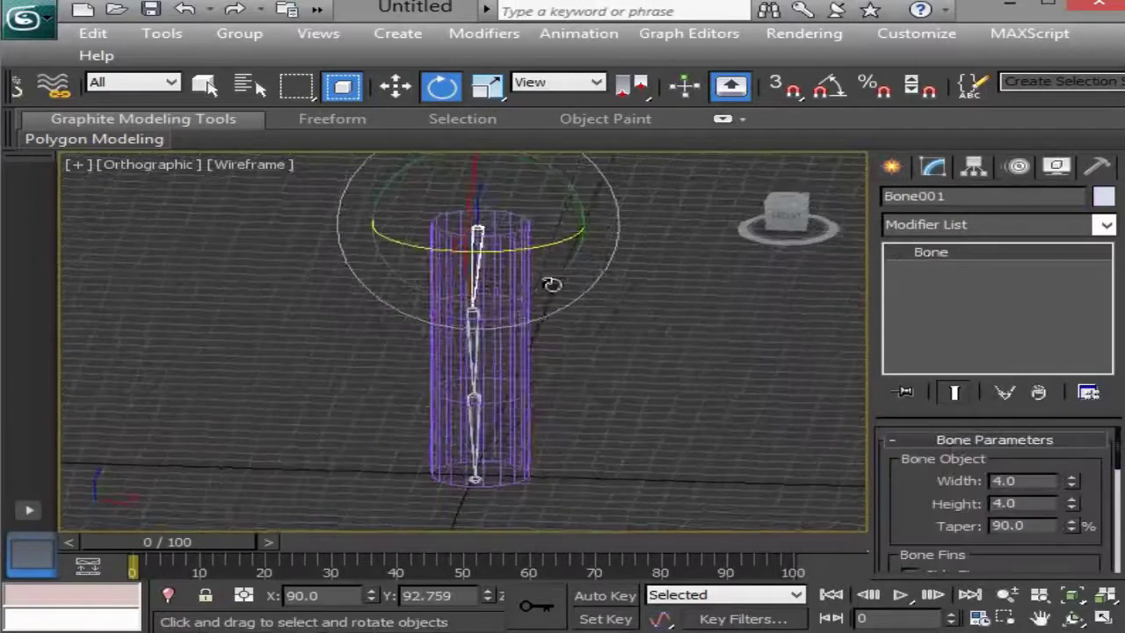
left_click_drag(568, 211, 563, 319)
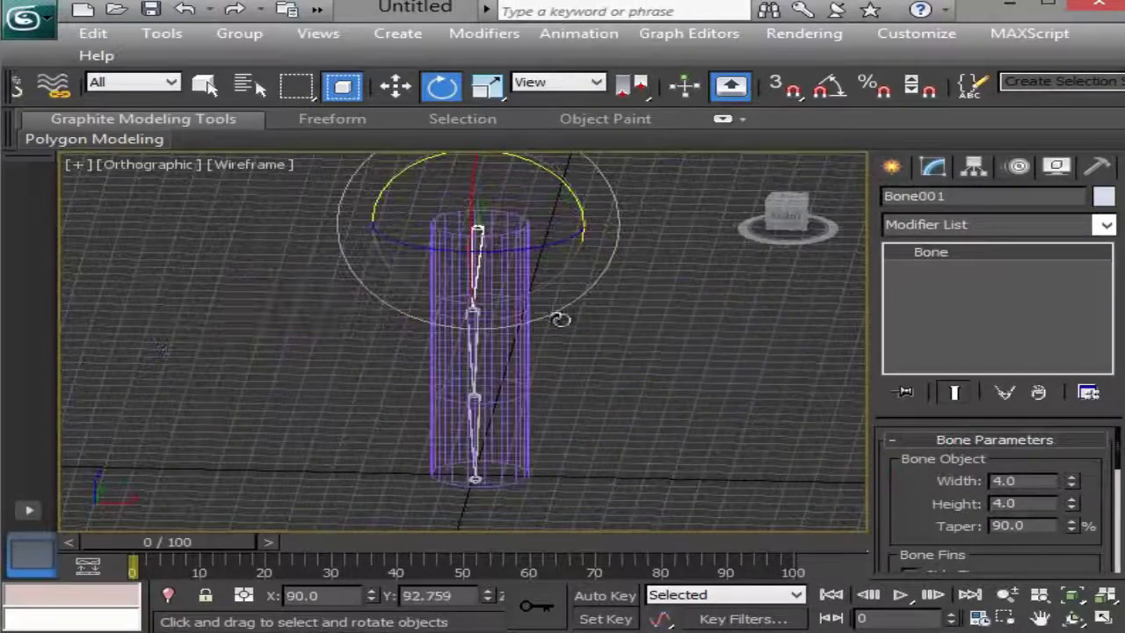
left_click(476, 350)
left_click(474, 341)
left_click_drag(579, 285, 689, 408)
Show the cylinder in a shaded perspective view with edged faces.
key("F3")
right_click(689, 407)
key("p")
middle_click_drag(668, 369, 634, 369, "alt")
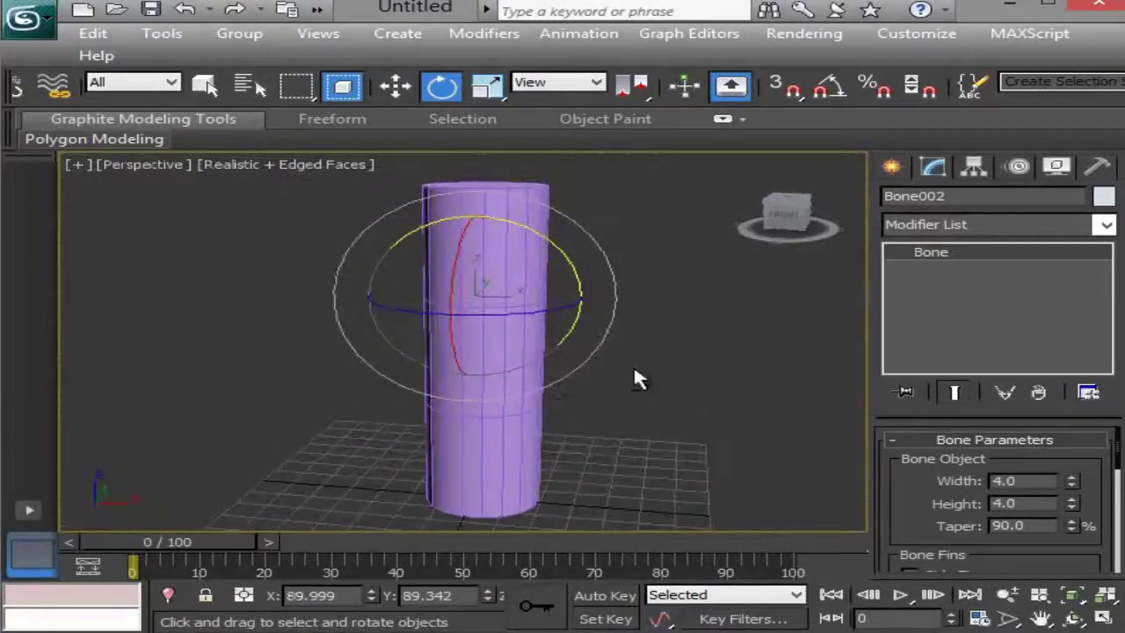
Rotate the lowest bone about its Y axis to test the cylinder's bend, and undo the rotation.
key("F3")
left_click(473, 429)
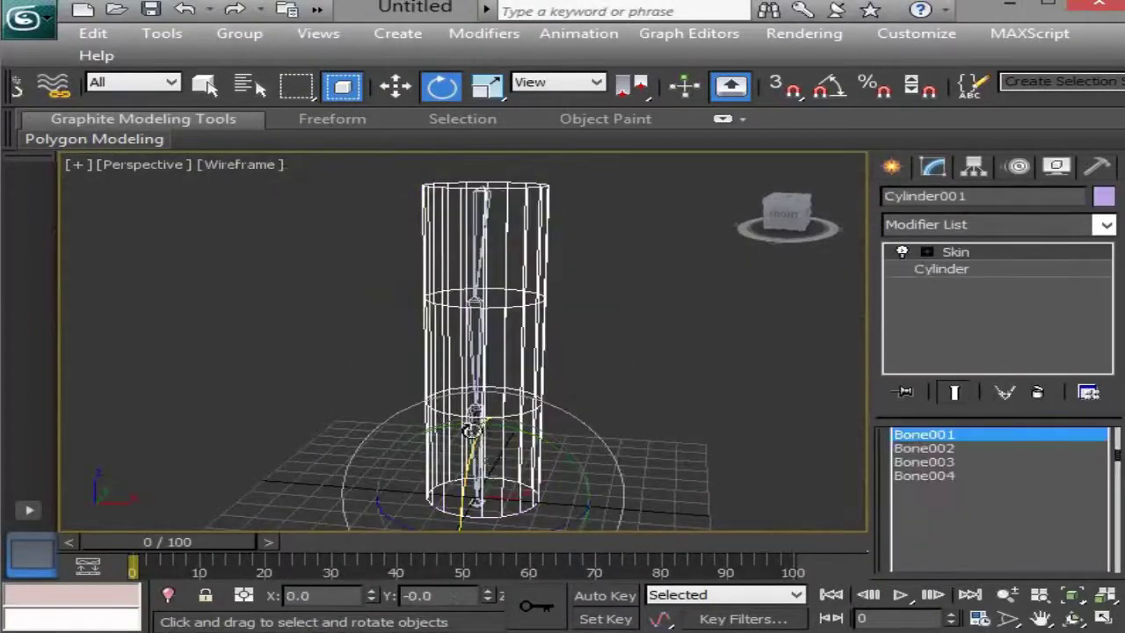
left_click(468, 422)
key("F3")
mouse_move(573, 397)
left_mouse_down()
mouse_move(572, 372)
mouse_move(503, 267)
mouse_move(509, 290)
mouse_move(515, 256)
mouse_move(527, 283)
mouse_move(536, 273)
left_mouse_up()
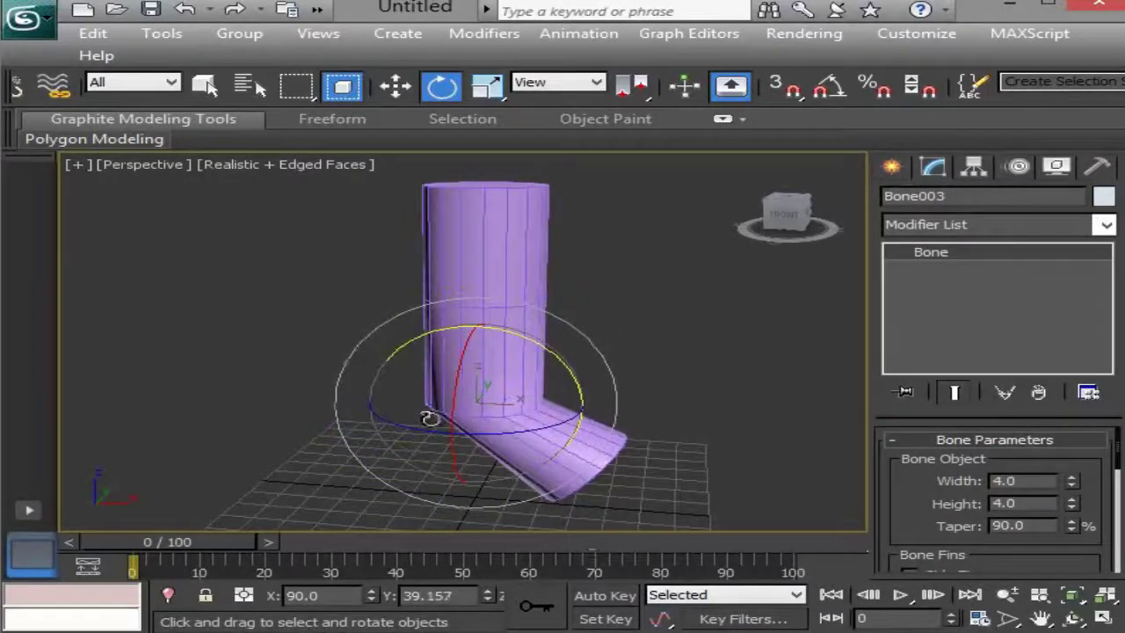
key("ctrl+z")
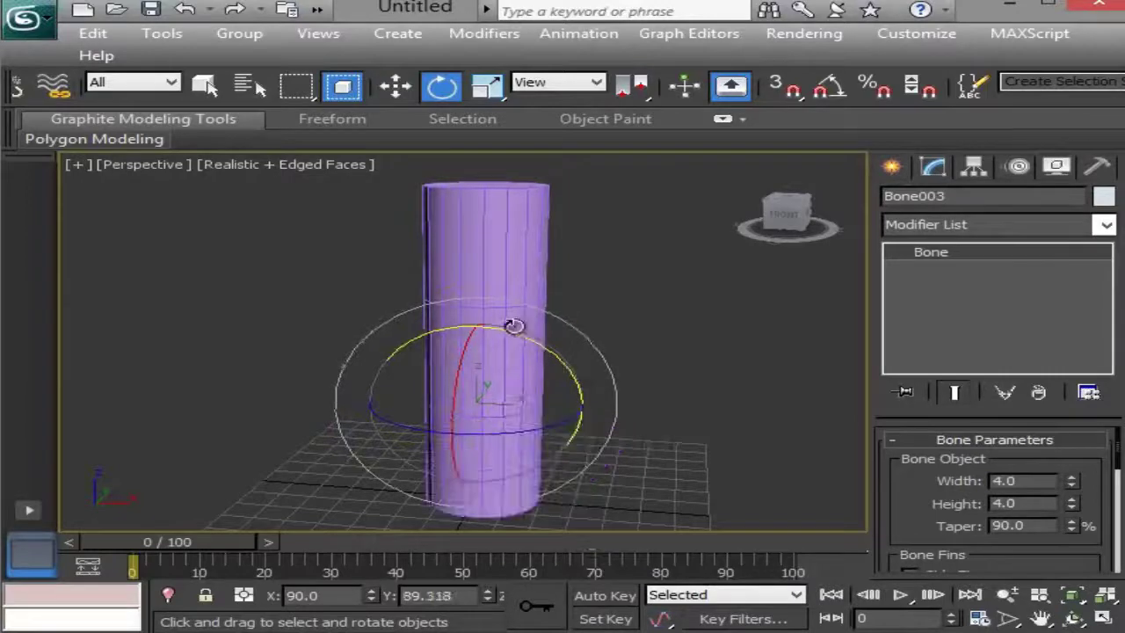
Select the middle bone in wireframe, rotate it in the shaded view to test the deformation, and undo the rotation.
key("F3")
left_click(475, 350)
key("F3")
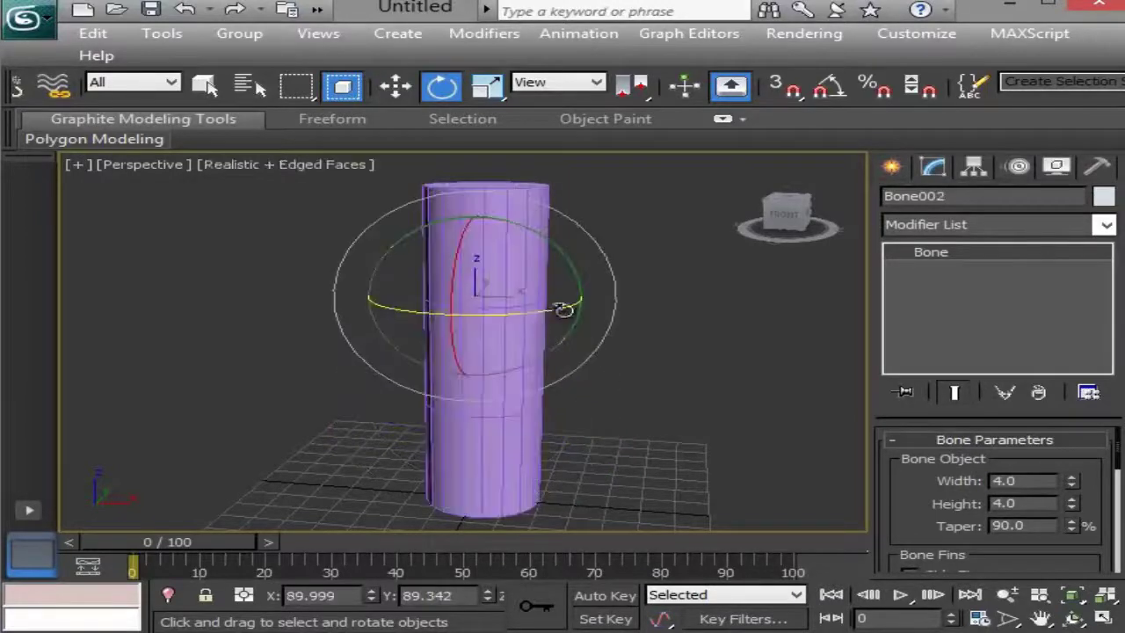
left_click_drag(572, 260, 594, 254)
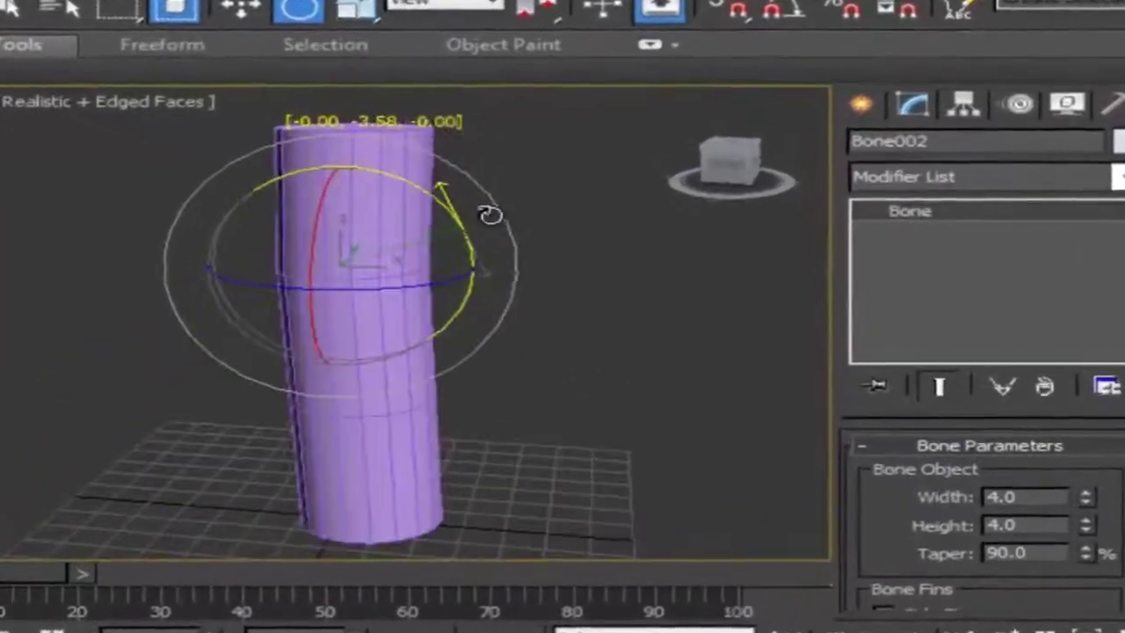
left_click_drag(489, 214, 506, 357)
key("ctrl+z")
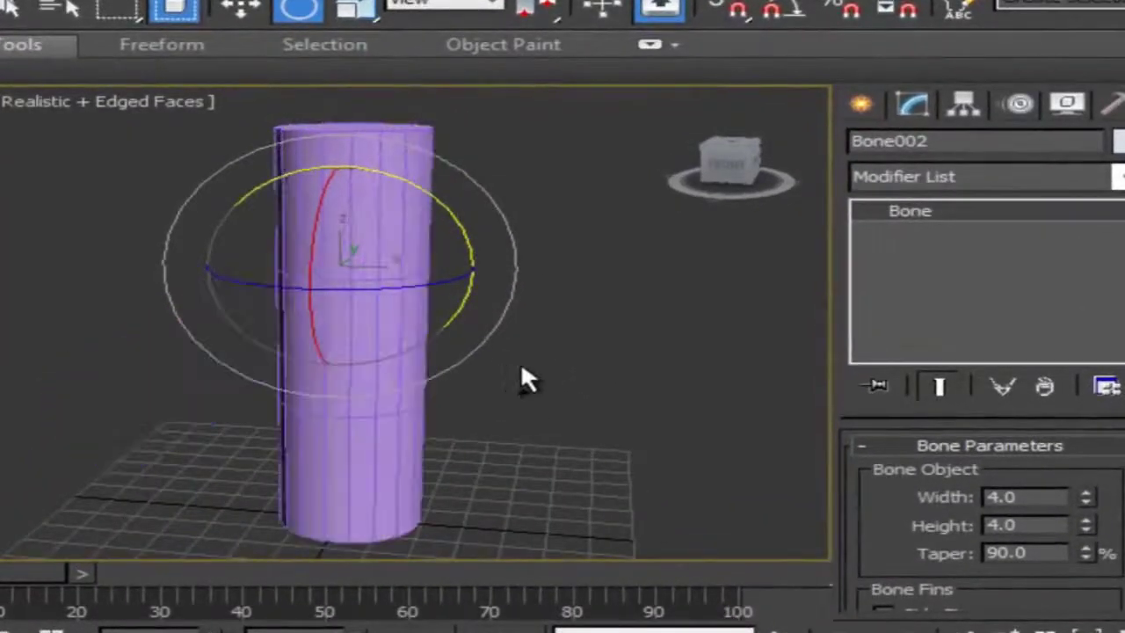
Insert an Edit Poly modifier on the cylinder between its base object and the Skin modifier.
left_click(14, 9)
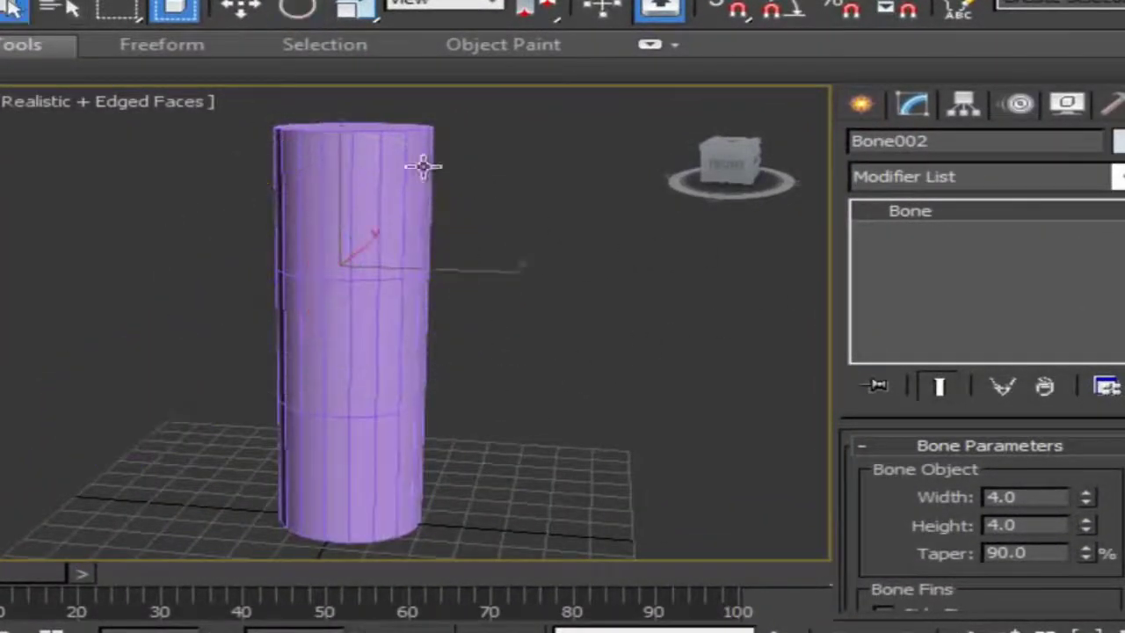
left_click(403, 156)
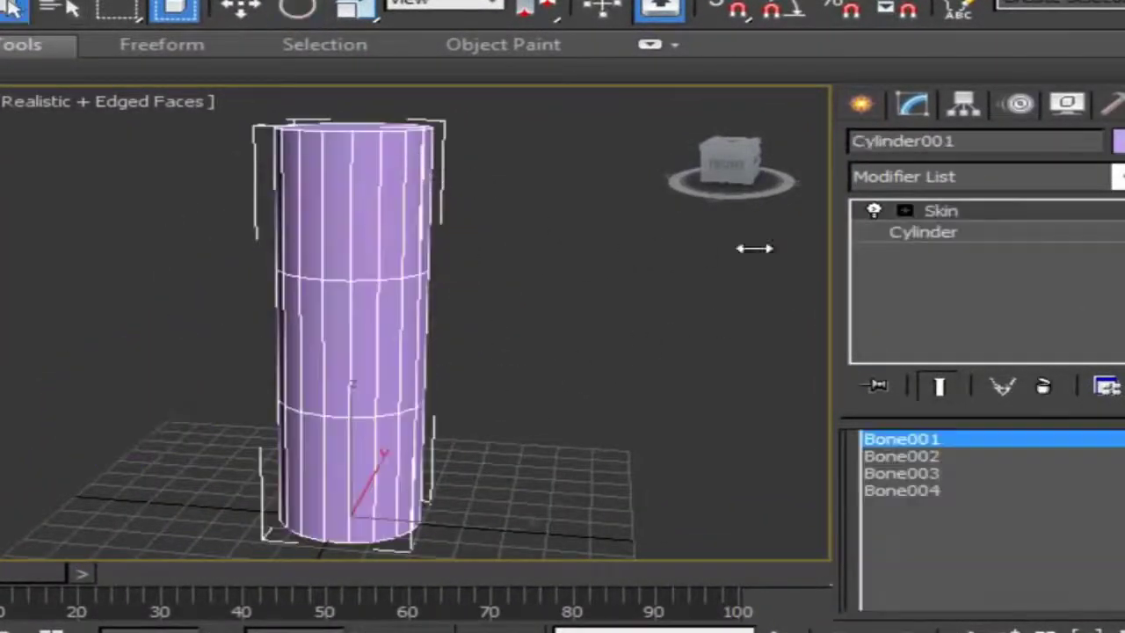
left_click(963, 231)
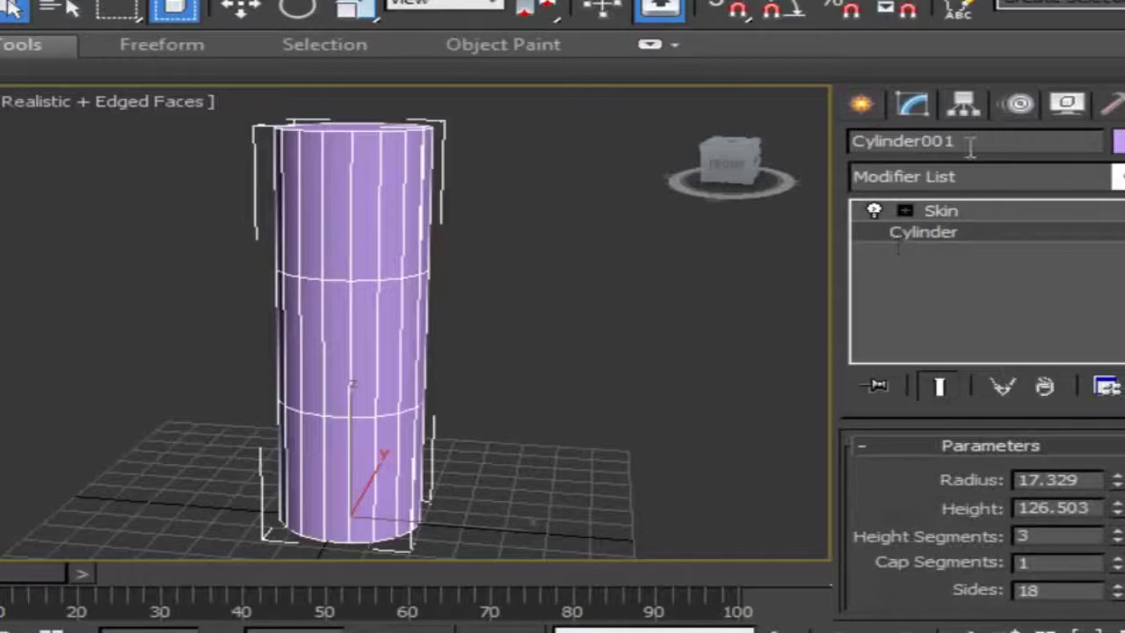
left_click(964, 173)
key("e")
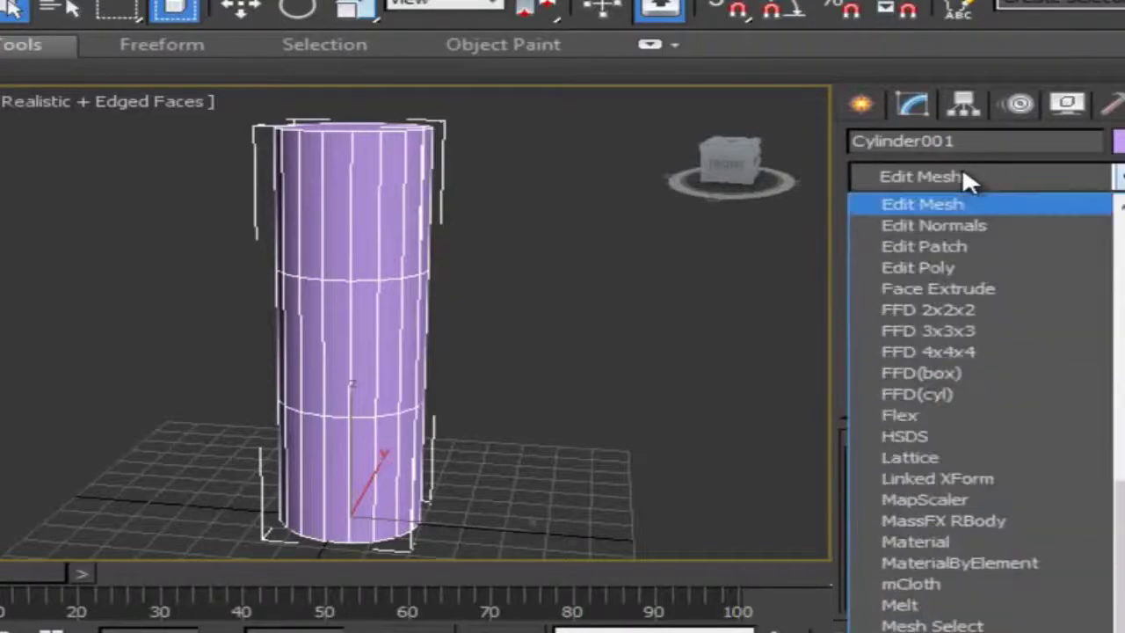
left_click(966, 267)
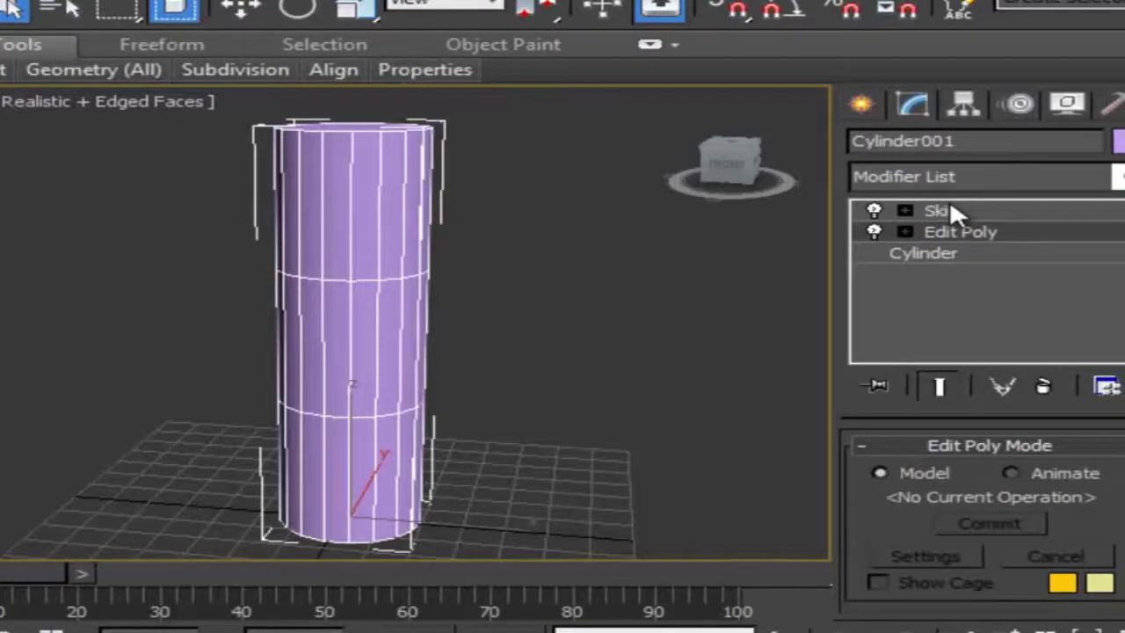
At the Edit Poly Edge level, select the cylinder's upper inner ring of horizontal edges.
left_click(909, 231)
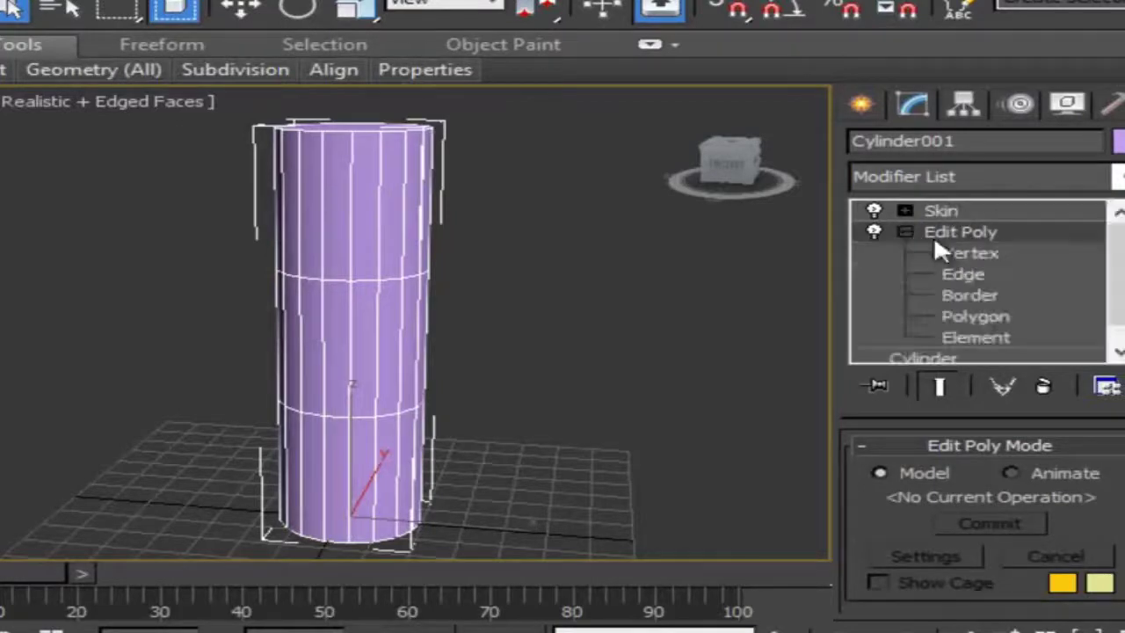
left_click(964, 274)
left_click_drag(174, 218, 590, 317)
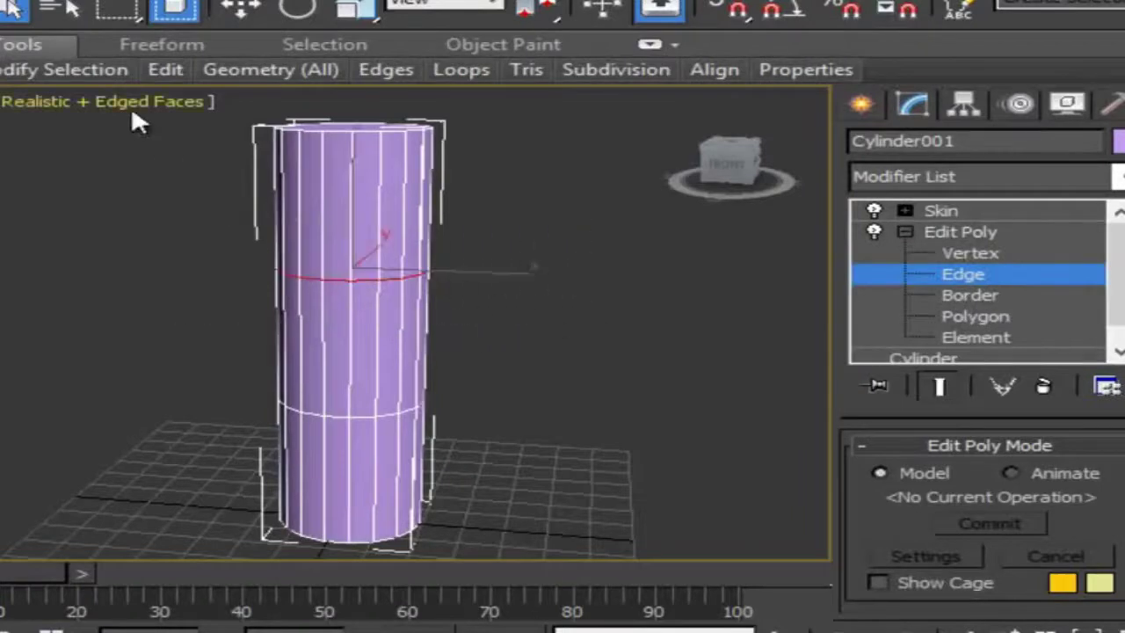
Try a crossing selection around the upper edge ring, and reselect only the ring with a window selection.
left_click(164, 17)
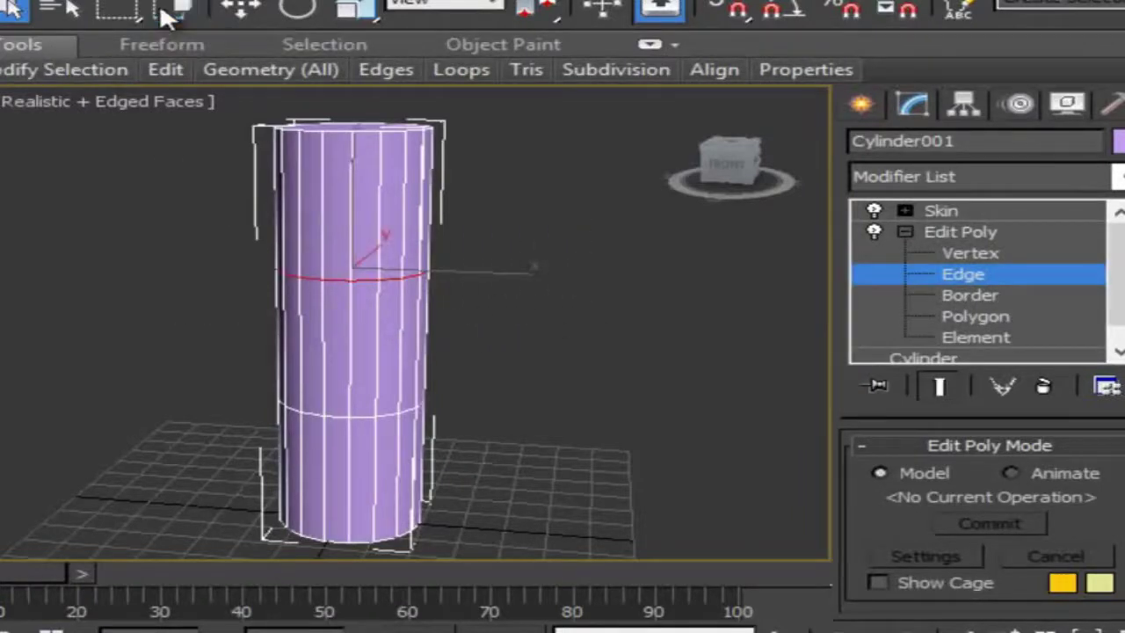
left_click_drag(178, 184, 528, 317)
left_click_drag(188, 211, 467, 293)
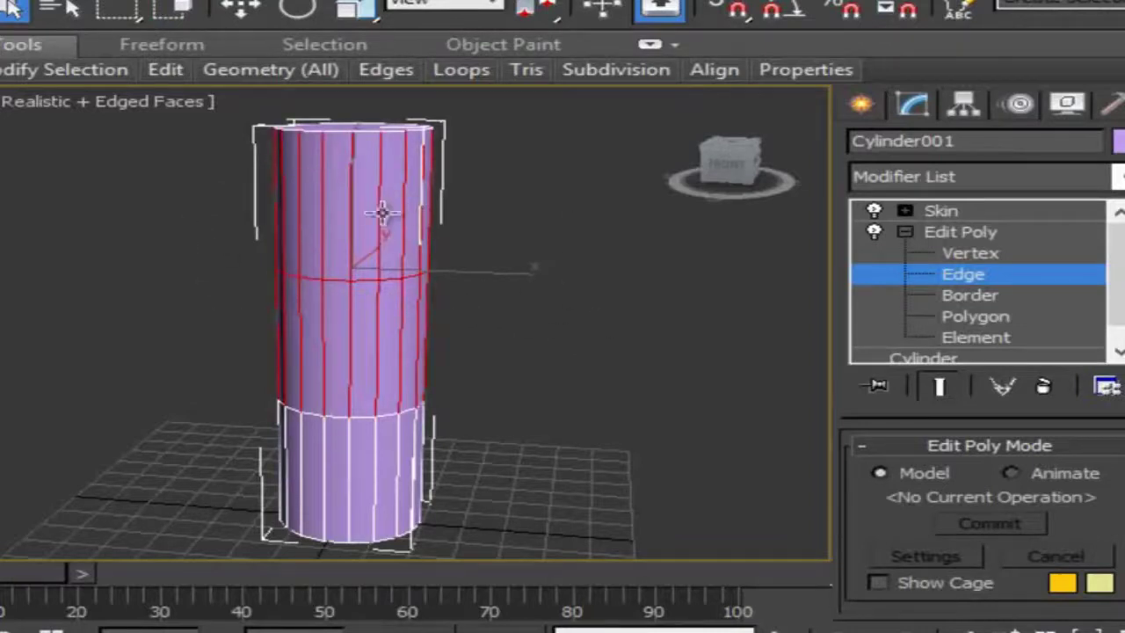
left_click(176, 12)
left_click_drag(182, 189, 563, 323)
left_click_drag(204, 215, 531, 319)
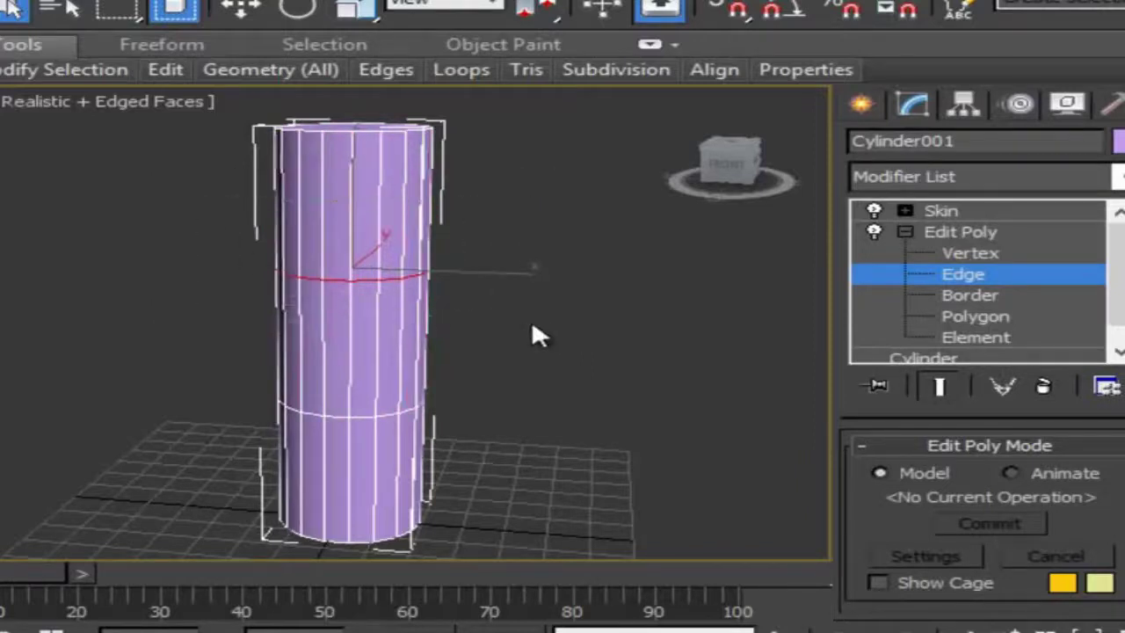
Chamfer the selected upper edge ring by about 16.75 and divide the chamfer into several segments.
right_click(400, 277)
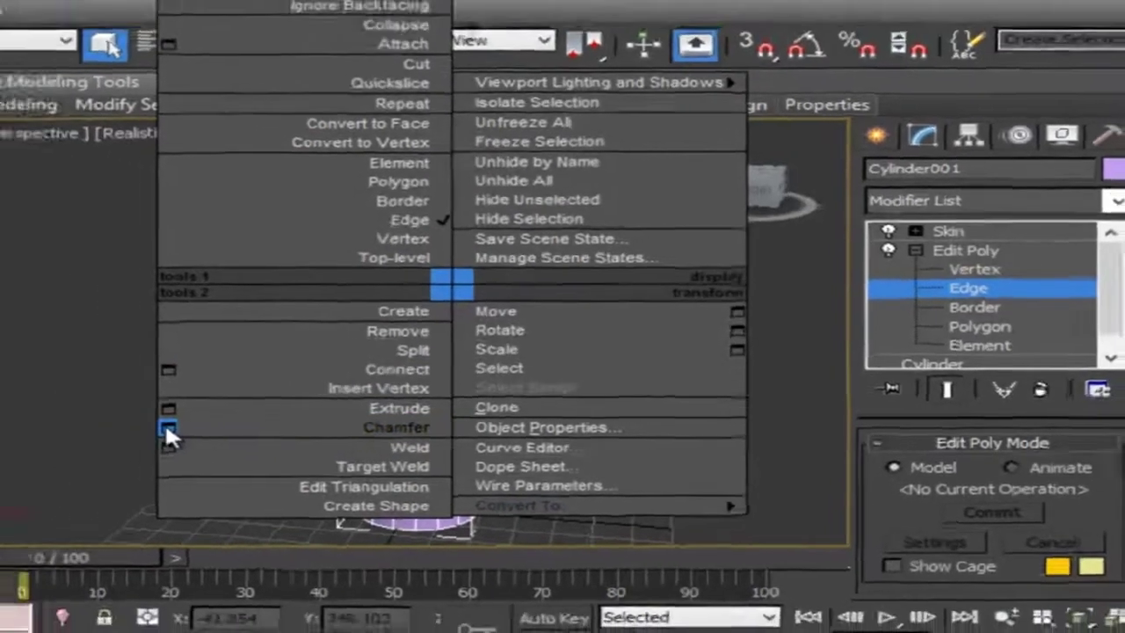
left_click(72, 428)
scroll(465, 330, "up", 5)
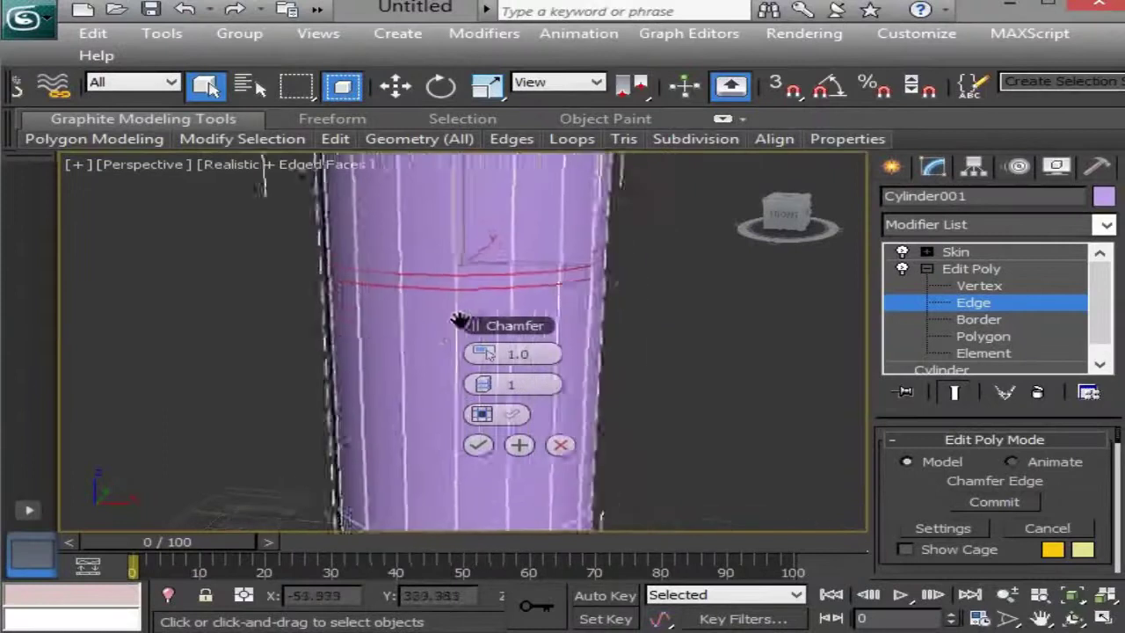
left_click_drag(490, 353, 575, 355)
scroll(660, 331, "down", 3)
middle_click_drag(659, 330, 668, 302)
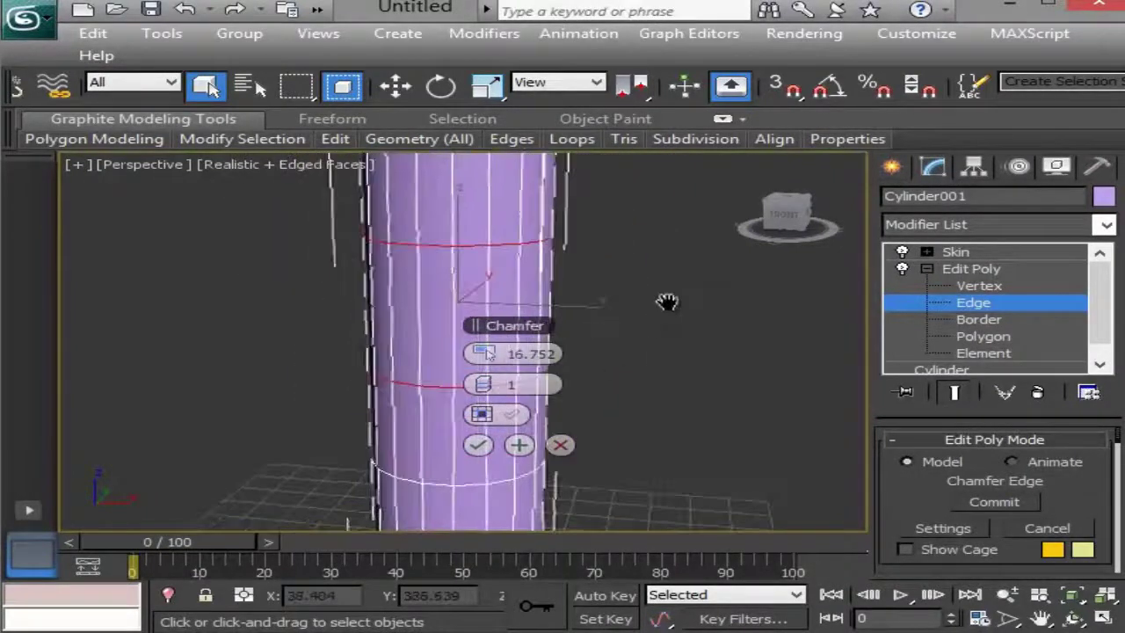
left_click_drag(496, 384, 531, 379)
left_click(489, 451)
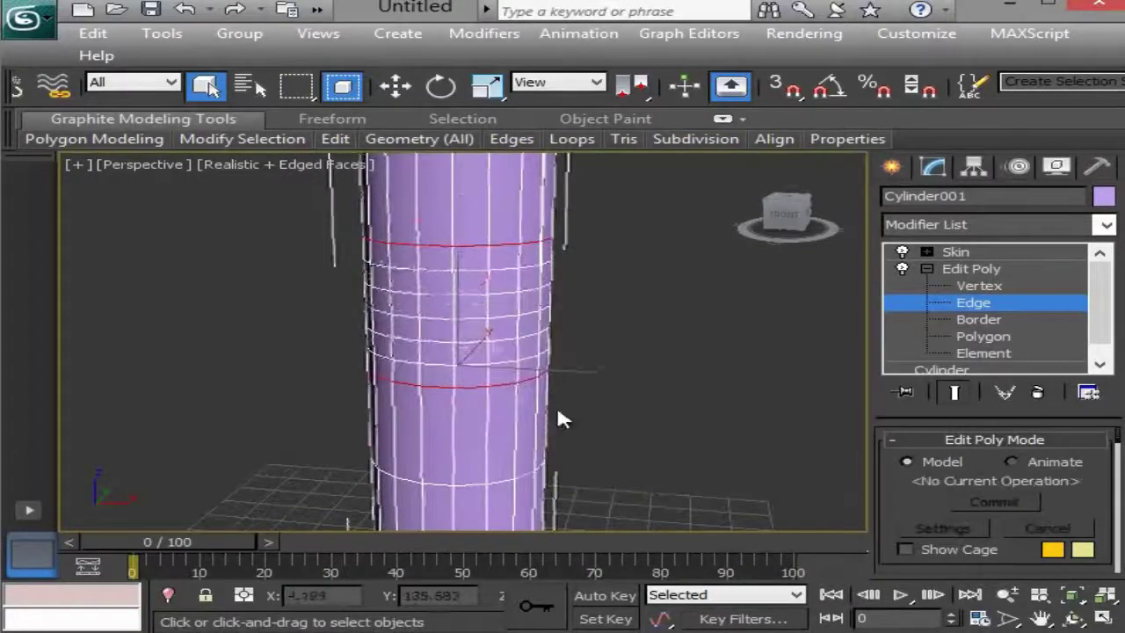
Chamfer the cylinder's lower edge ring with the same settings and leave Edge level.
scroll(586, 364, "down", 3)
scroll(567, 339, "up", 2)
middle_click_drag(567, 341, 591, 310, "alt")
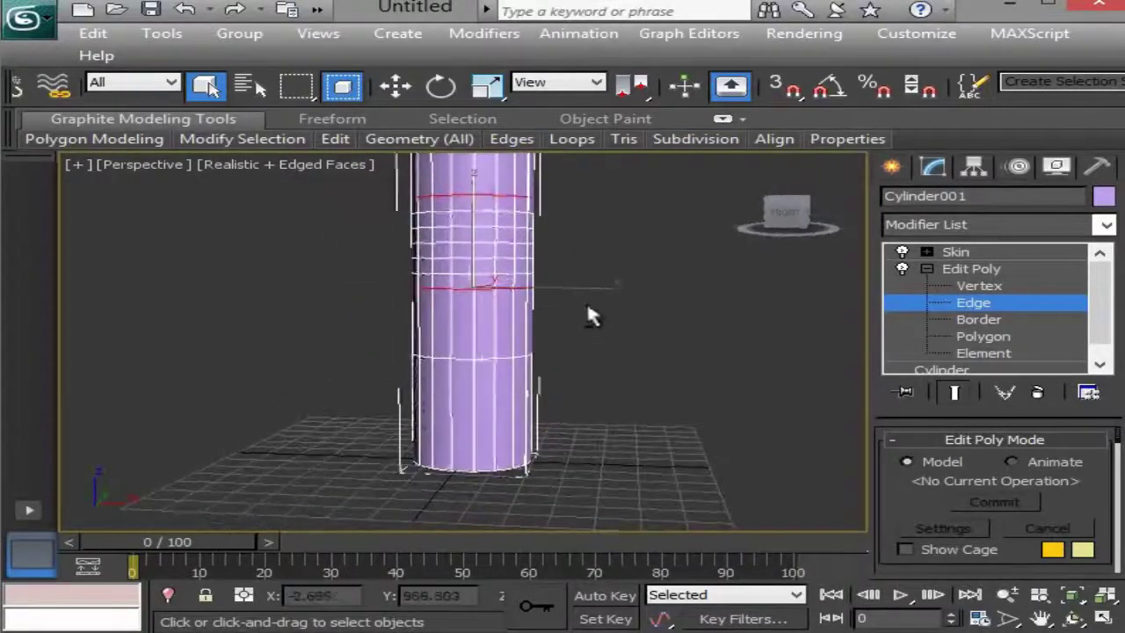
left_click_drag(370, 337, 602, 400)
right_click(486, 358)
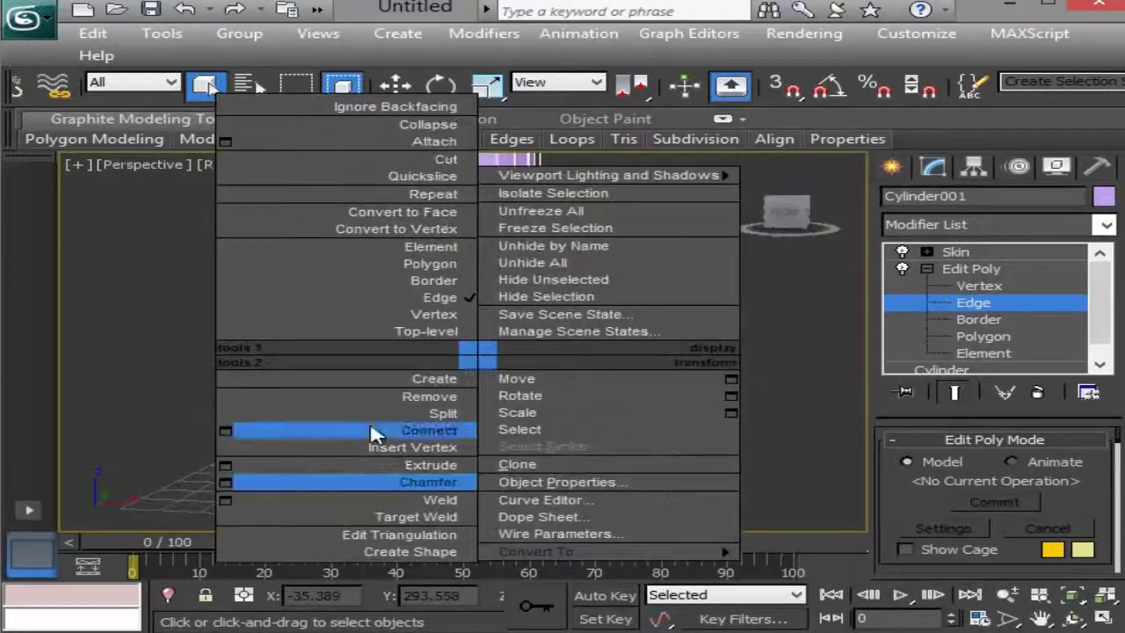
left_click(232, 477)
left_click(477, 444)
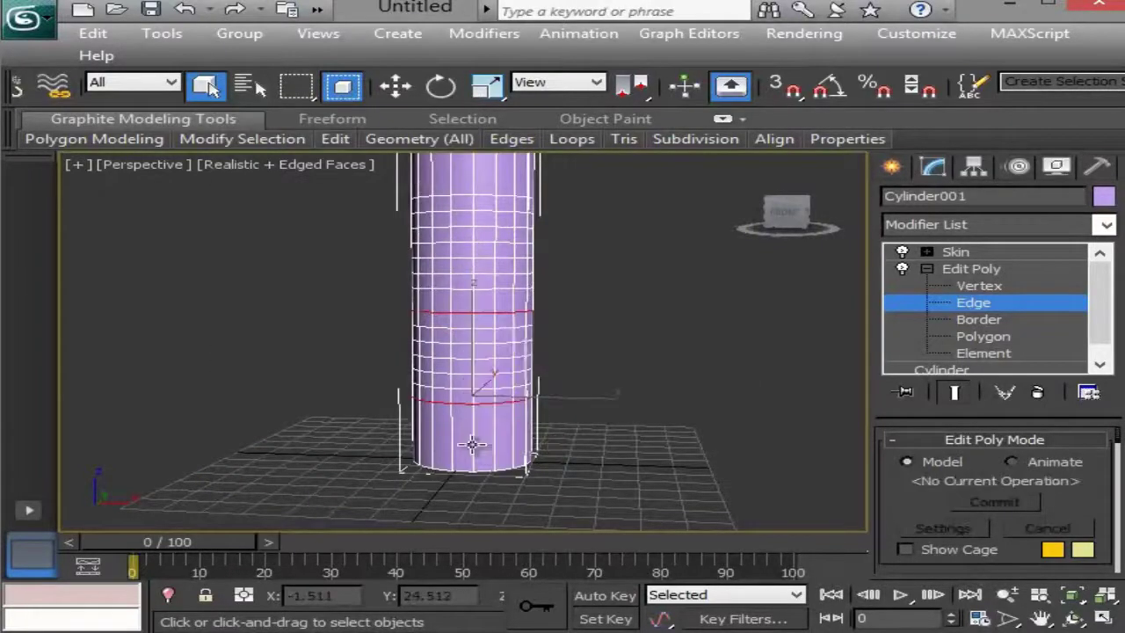
left_click(993, 307)
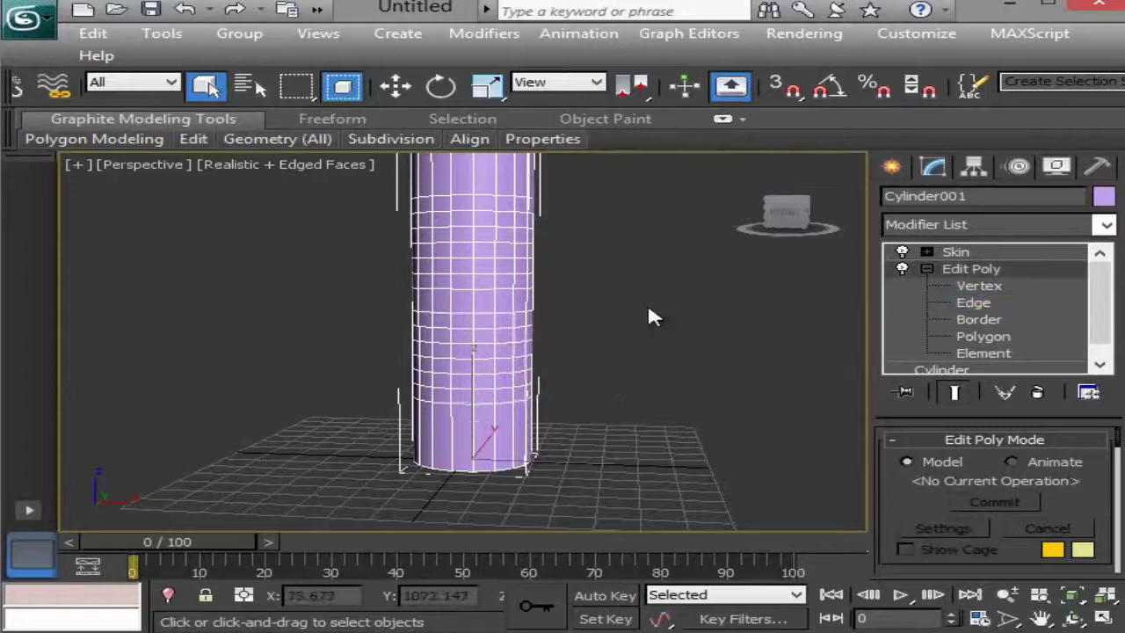
Return to the Skin modifier in the cylinder's stack and show the model in wireframe.
middle_click_drag(647, 301, 668, 339)
scroll(669, 339, "down", 3)
left_click(956, 252)
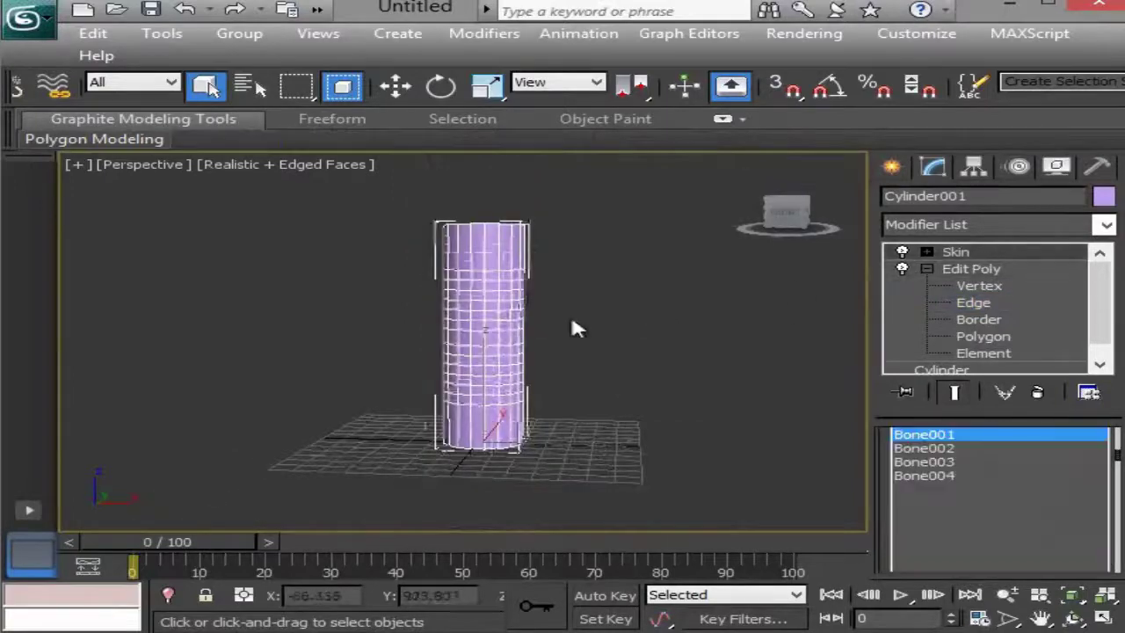
scroll(580, 334, "up", 3)
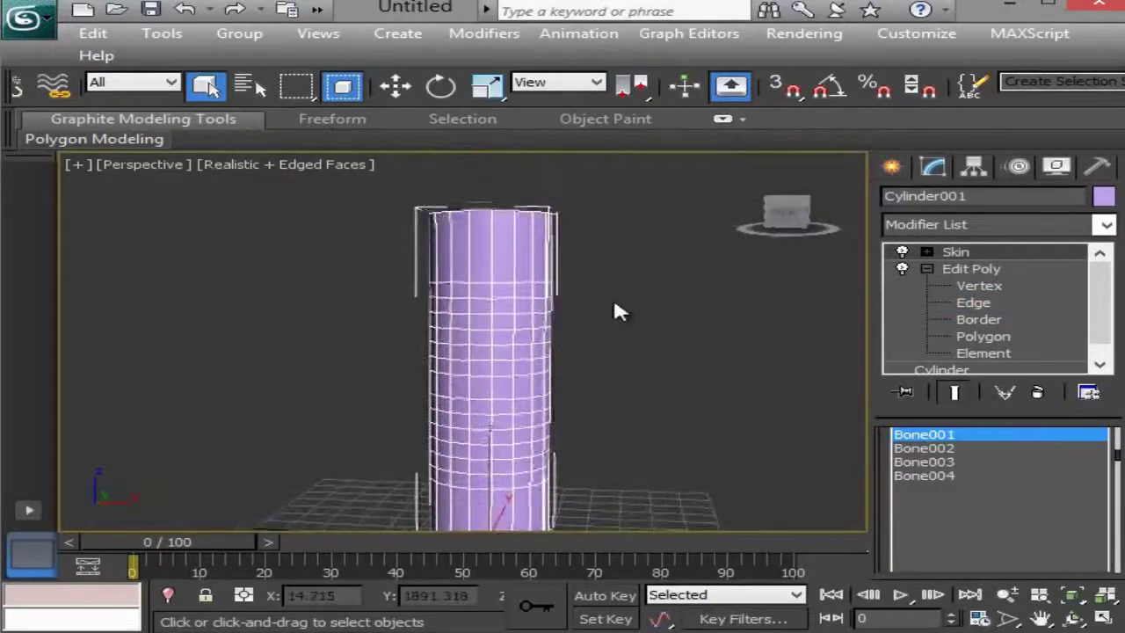
key("F3")
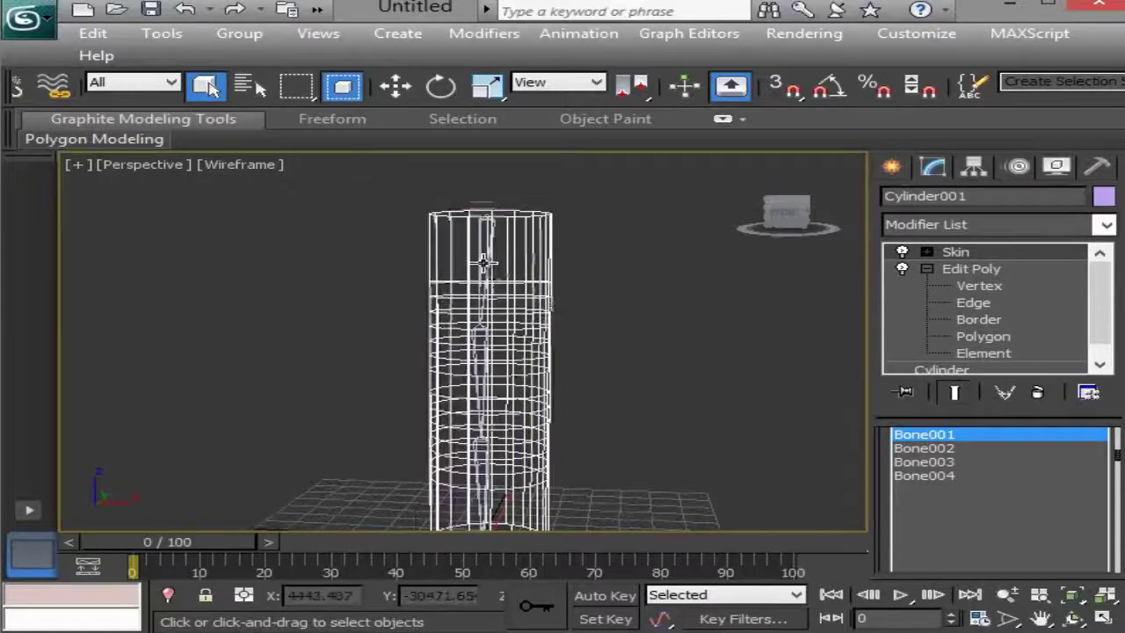
Rotate the second bone about its Y axis both ways to test the bend at the upper joint, and return it to straight.
left_click(477, 372)
key("F3")
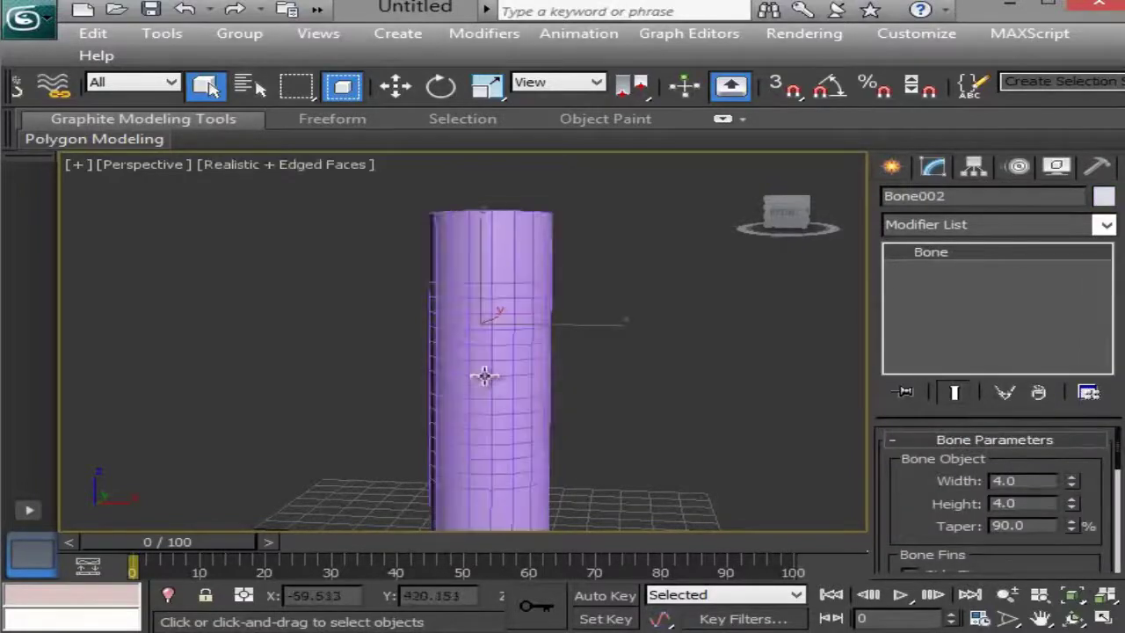
key("e")
left_click_drag(586, 300, 506, 384)
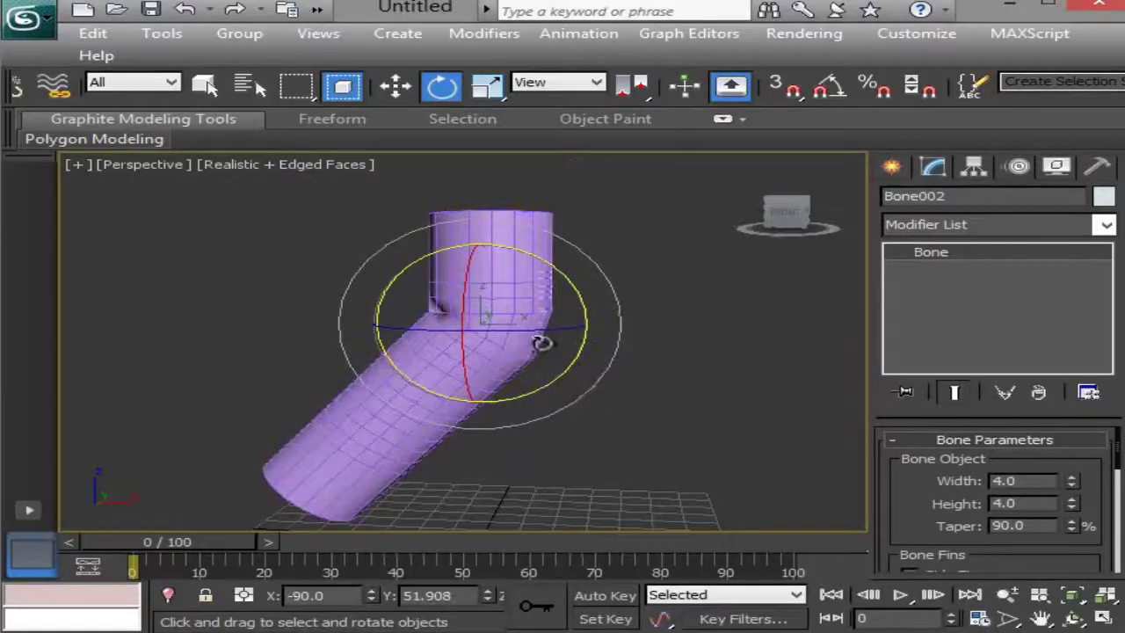
left_click_drag(542, 342, 527, 442)
key("F3")
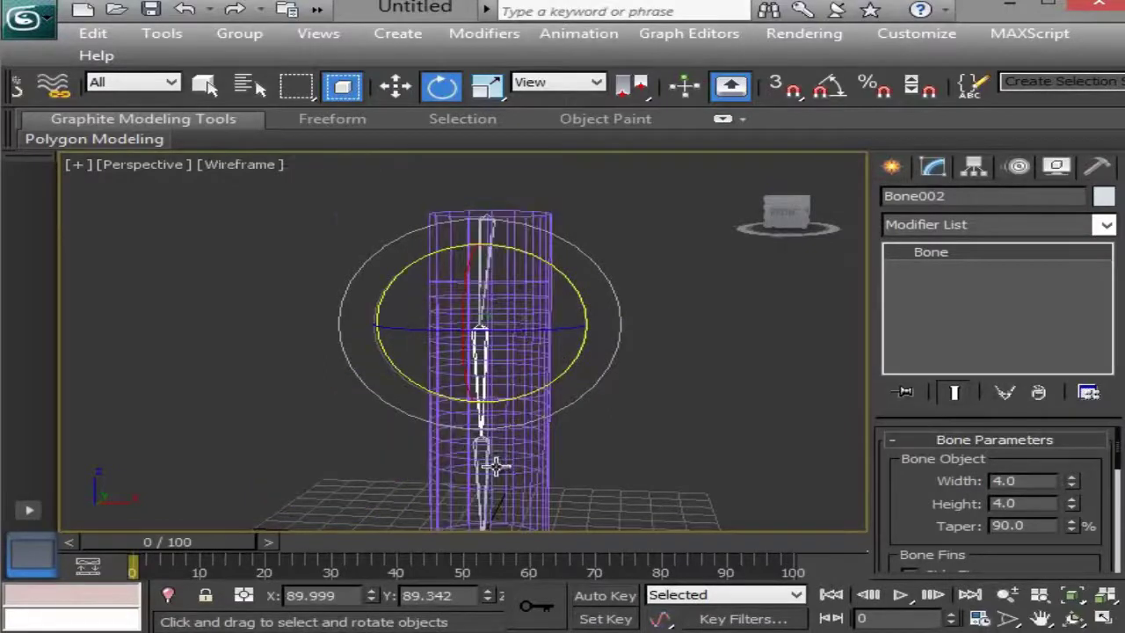
Select the third bone, rotate it to test the bend at the lower joint, and undo the rotation.
left_click(480, 459)
left_click(480, 453)
key("F3")
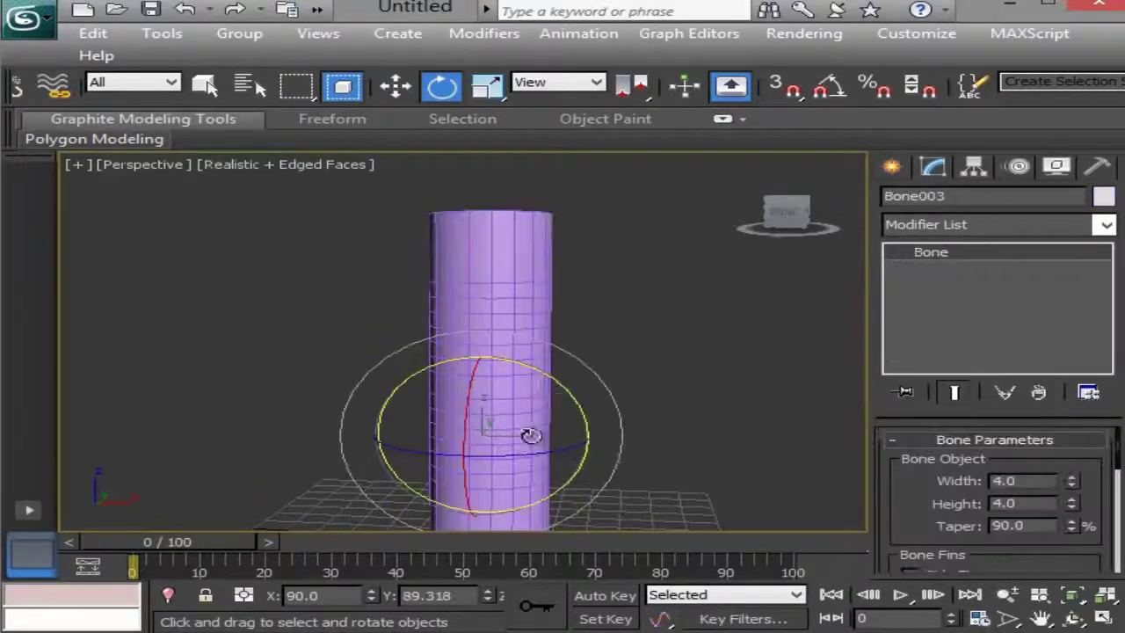
left_click_drag(563, 401, 521, 305)
key("ctrl+z")
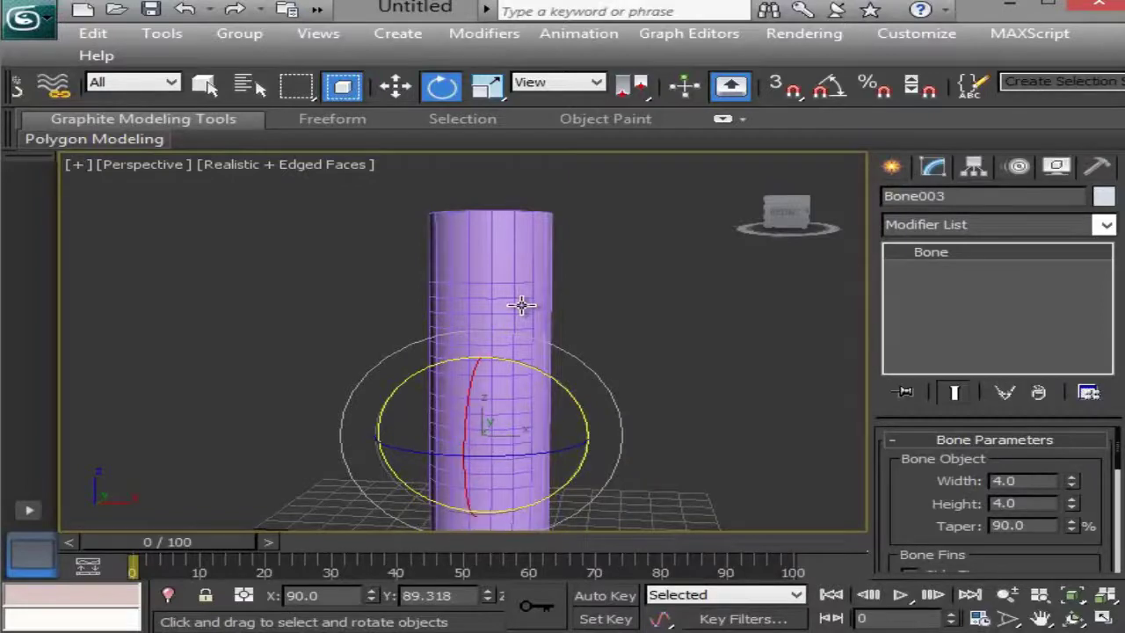
Select the cylinder and look through its Skin modifier settings, collapsing all sections above Advanced Parameters.
left_click(204, 85)
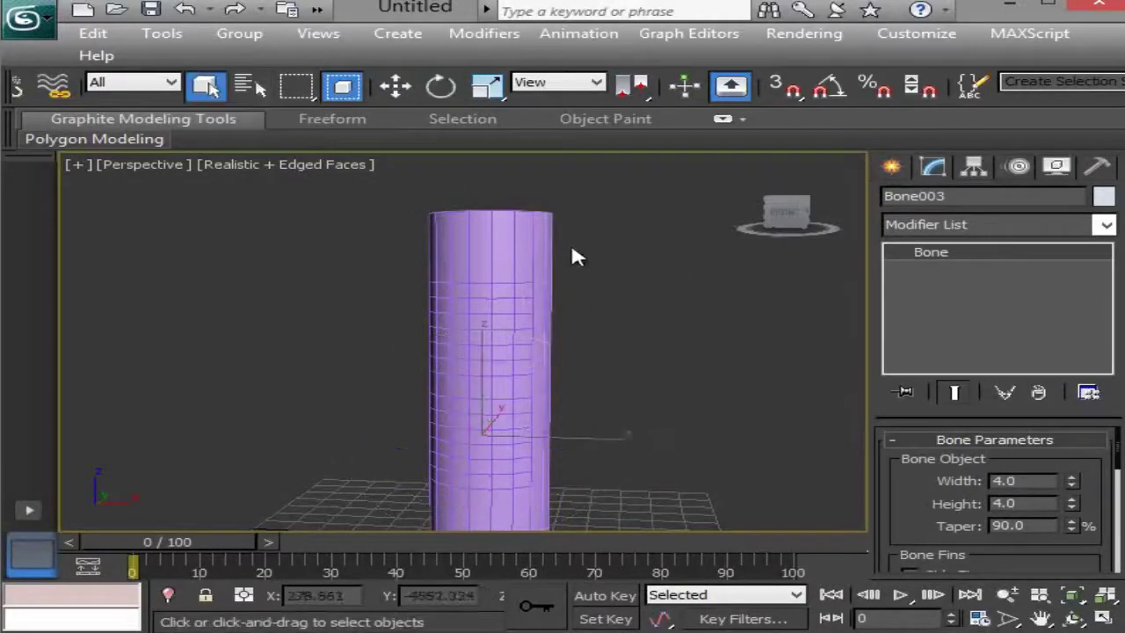
left_click(497, 244)
scroll(647, 398, "down", 3)
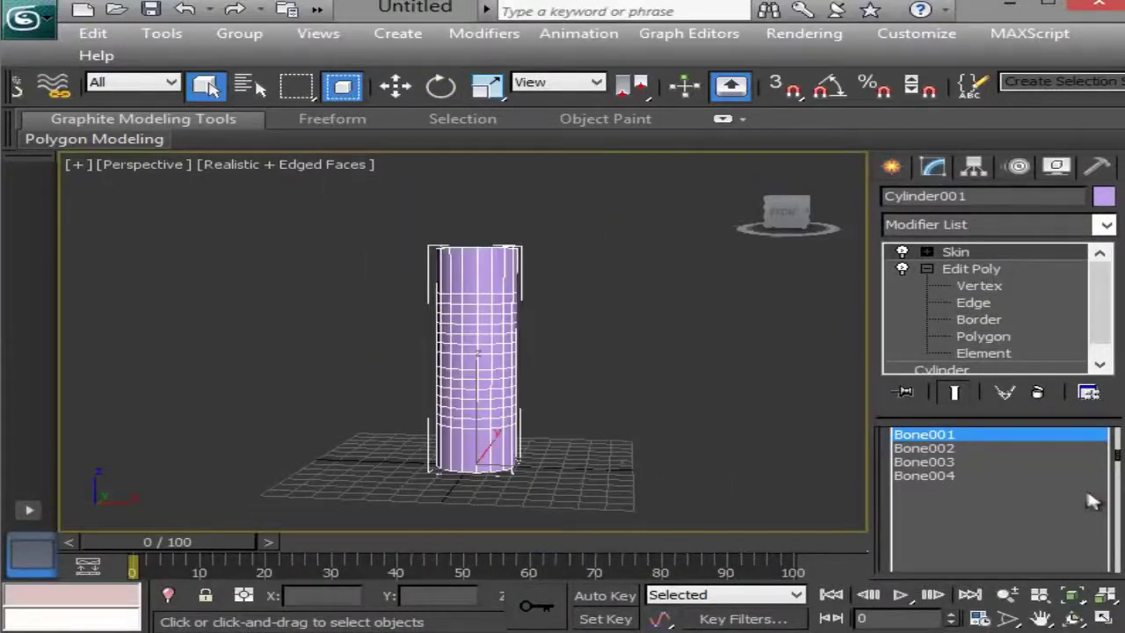
left_click_drag(1059, 420, 1060, 364)
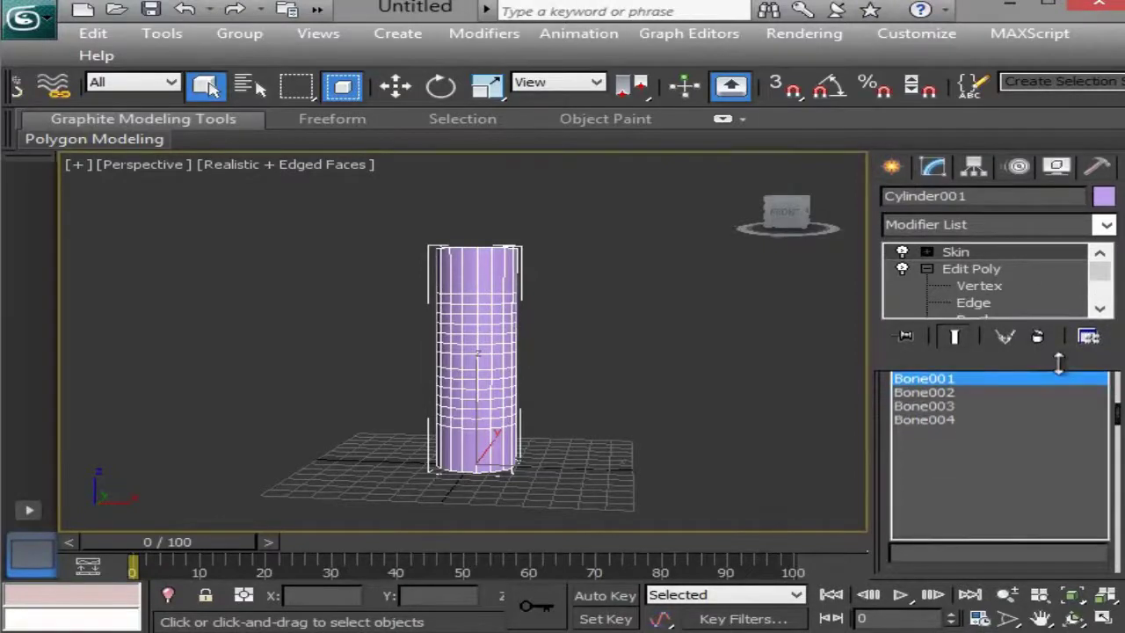
scroll(887, 510, "up", 6)
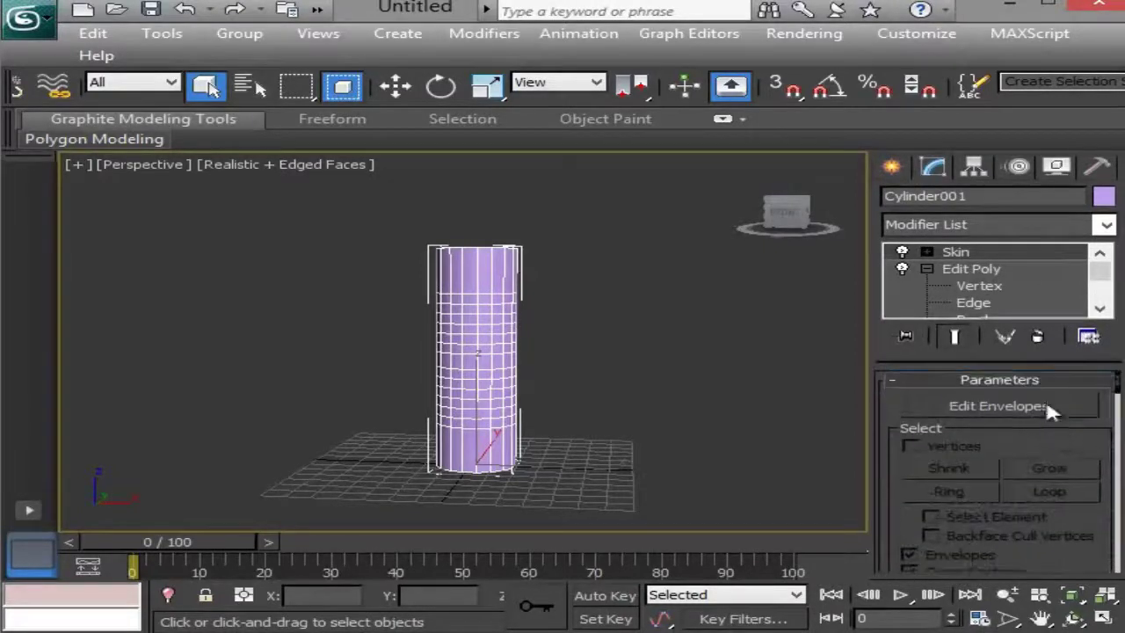
left_click(1045, 381)
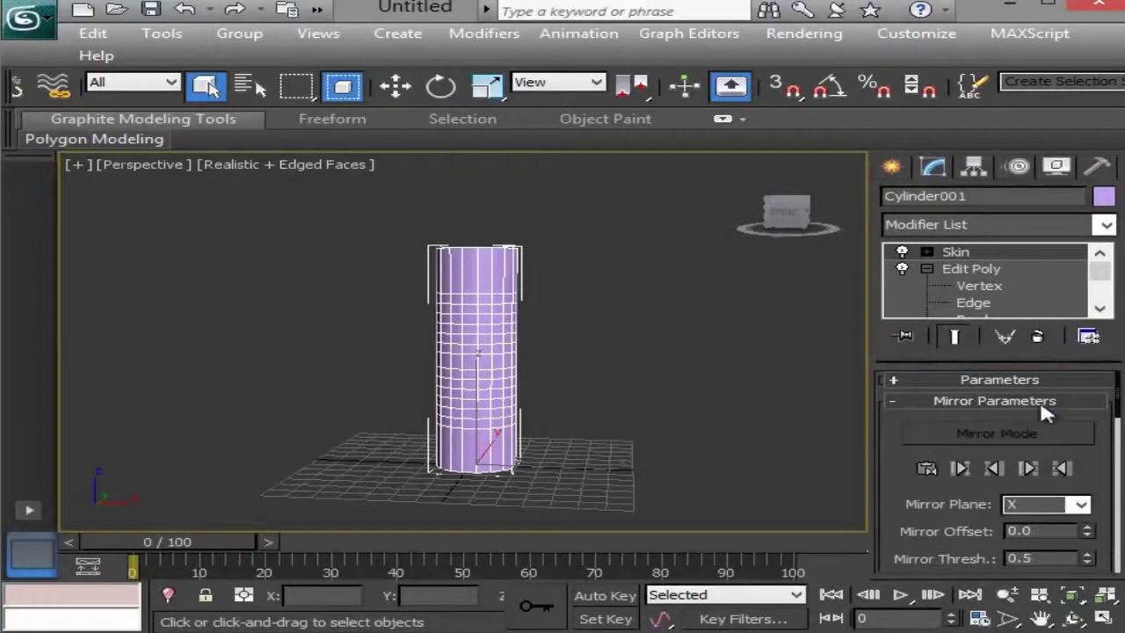
left_click(1040, 403)
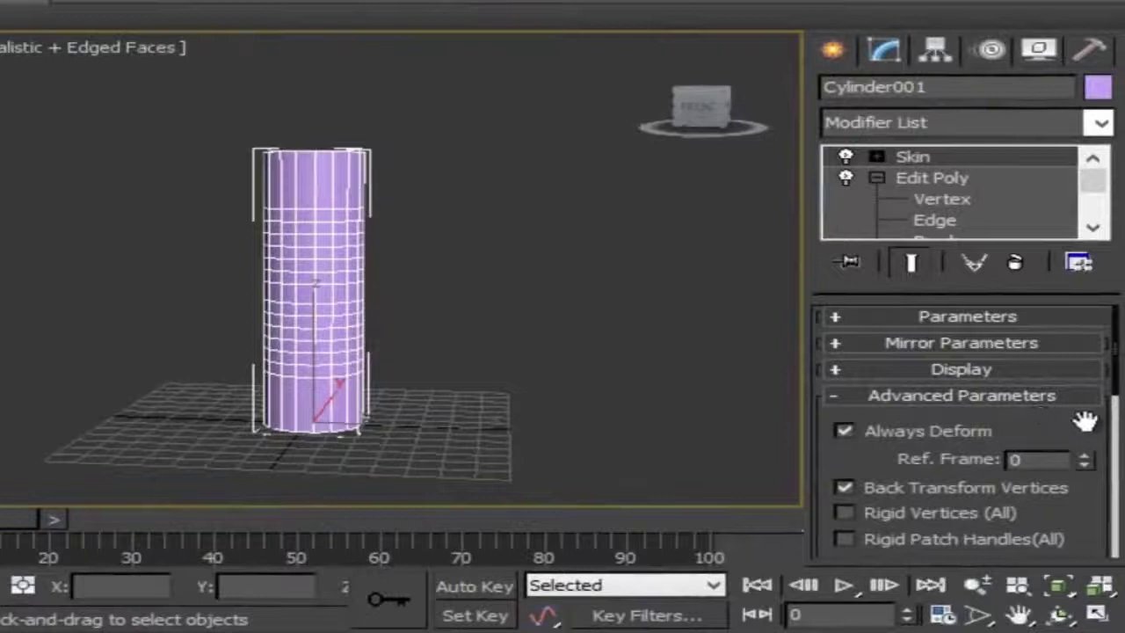
left_click_drag(1082, 419, 1042, 374)
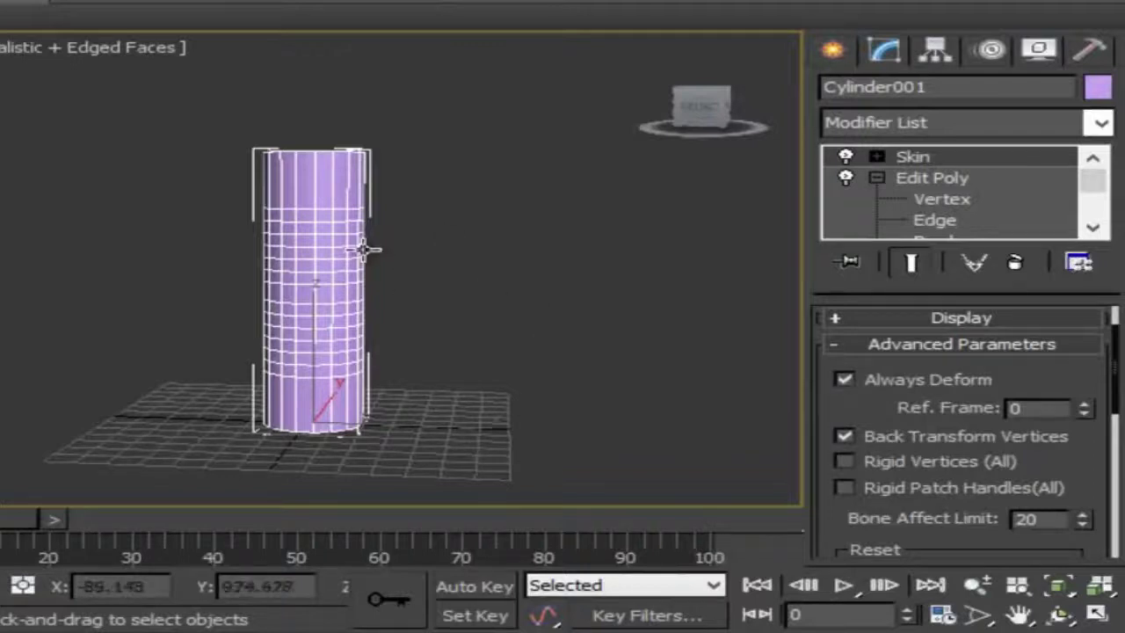
Select the second bone inside the cylinder, test a rotation about its Y axis, and undo it.
key("F3")
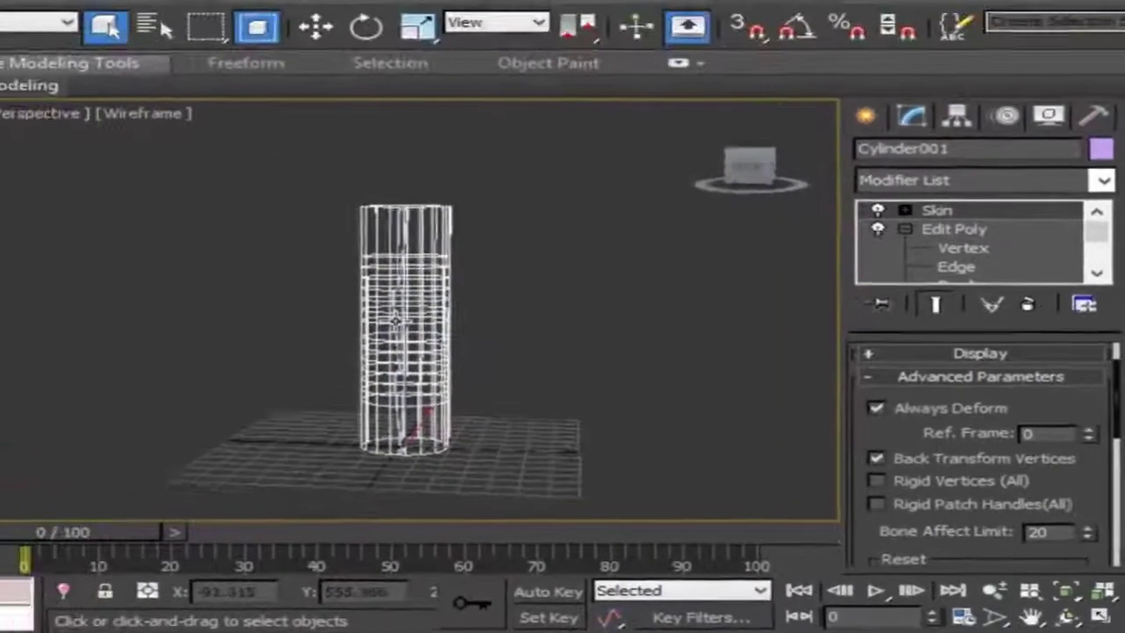
key("F3")
scroll(298, 279, "up", 5)
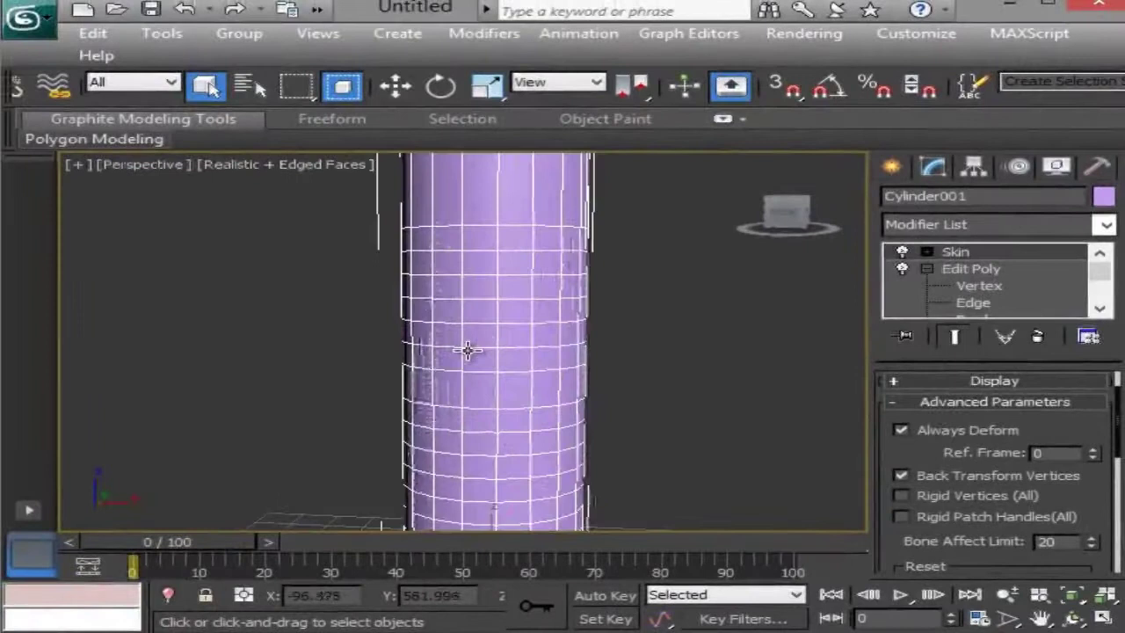
key("F3")
left_click(475, 329)
scroll(474, 334, "down", 5)
key("F3")
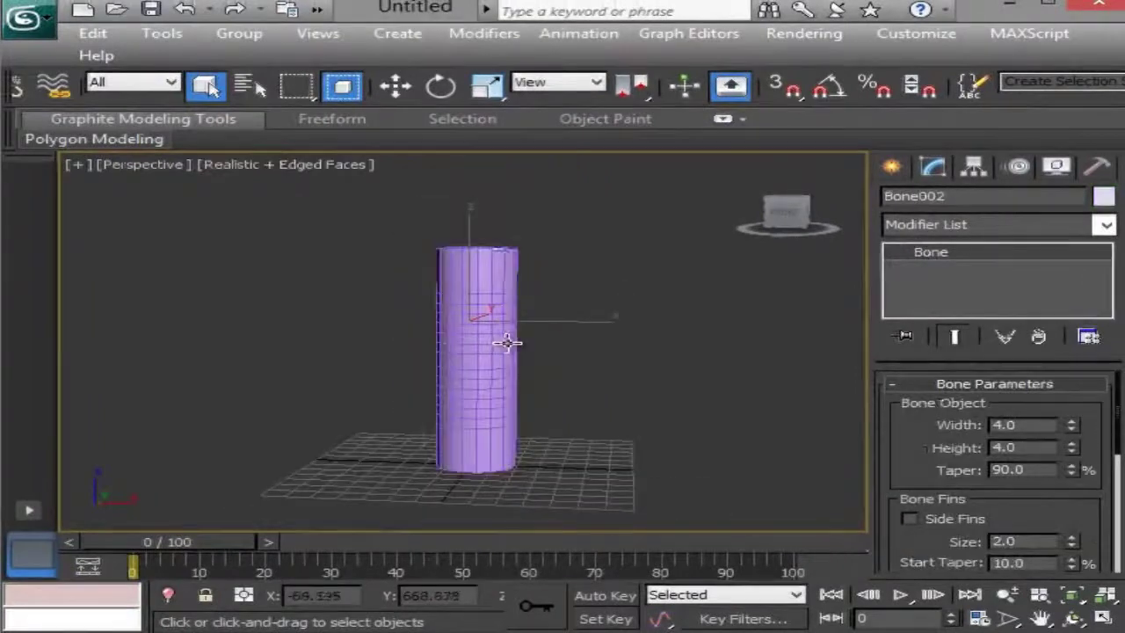
key("w")
key("e")
scroll(527, 327, "up", 3)
scroll(527, 328, "down", 3)
left_click_drag(562, 301, 554, 220)
scroll(572, 381, "up", 3)
scroll(572, 381, "down", 2)
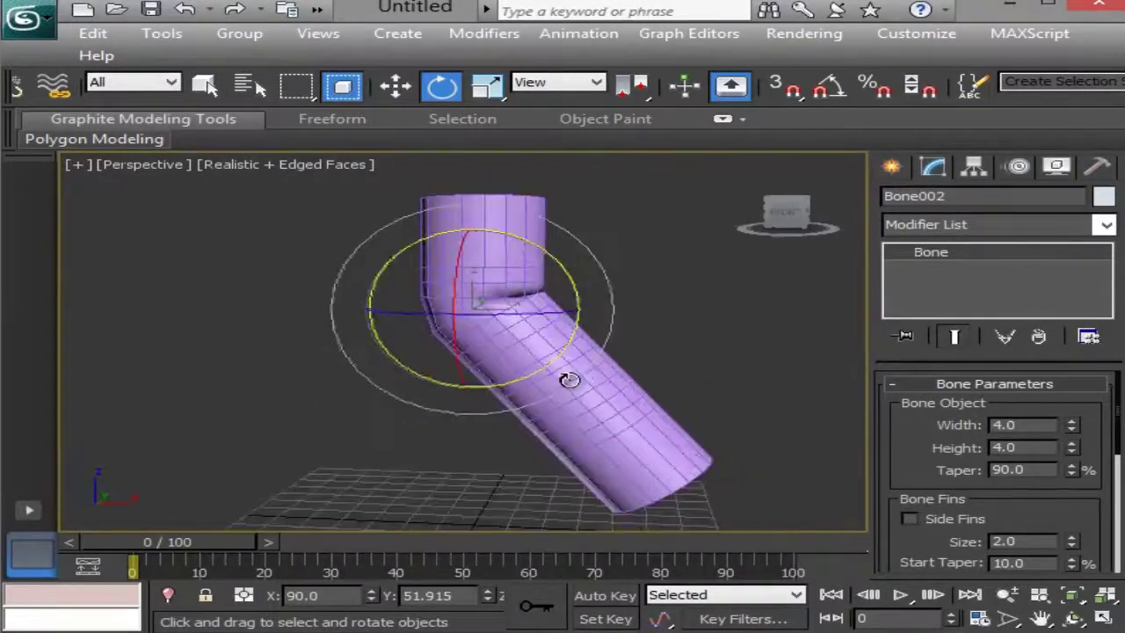
key("ctrl+z")
Select the third bone in wireframe and try a small Y rotation on the shaded cylinder's lower part.
left_click(475, 440)
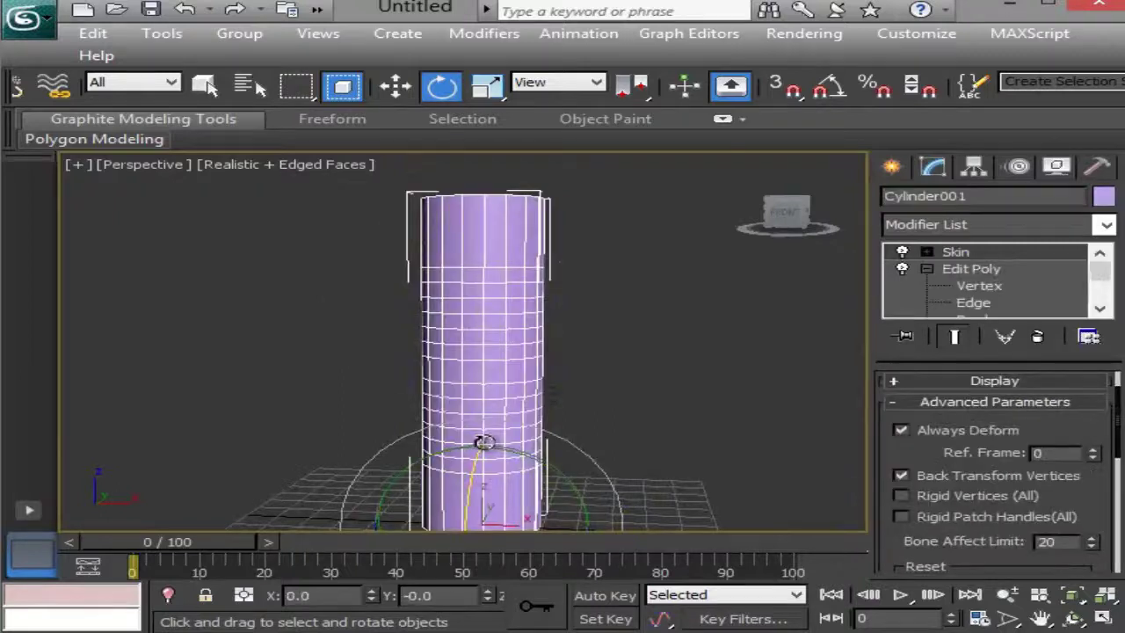
key("F3")
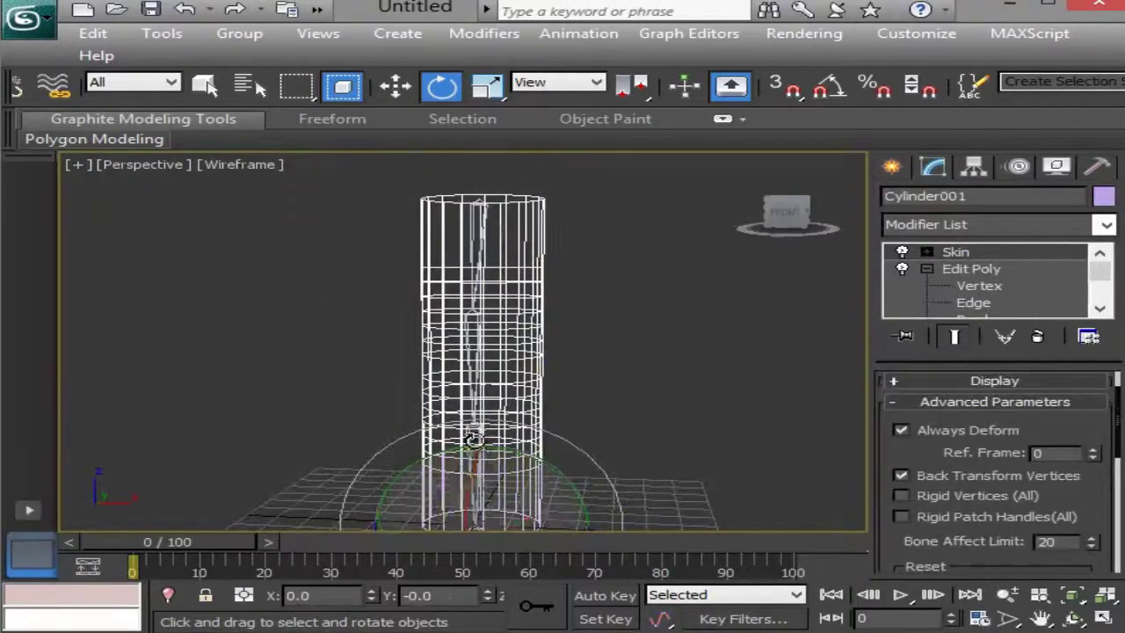
left_click(476, 448)
key("F3")
middle_click_drag(594, 405, 623, 349)
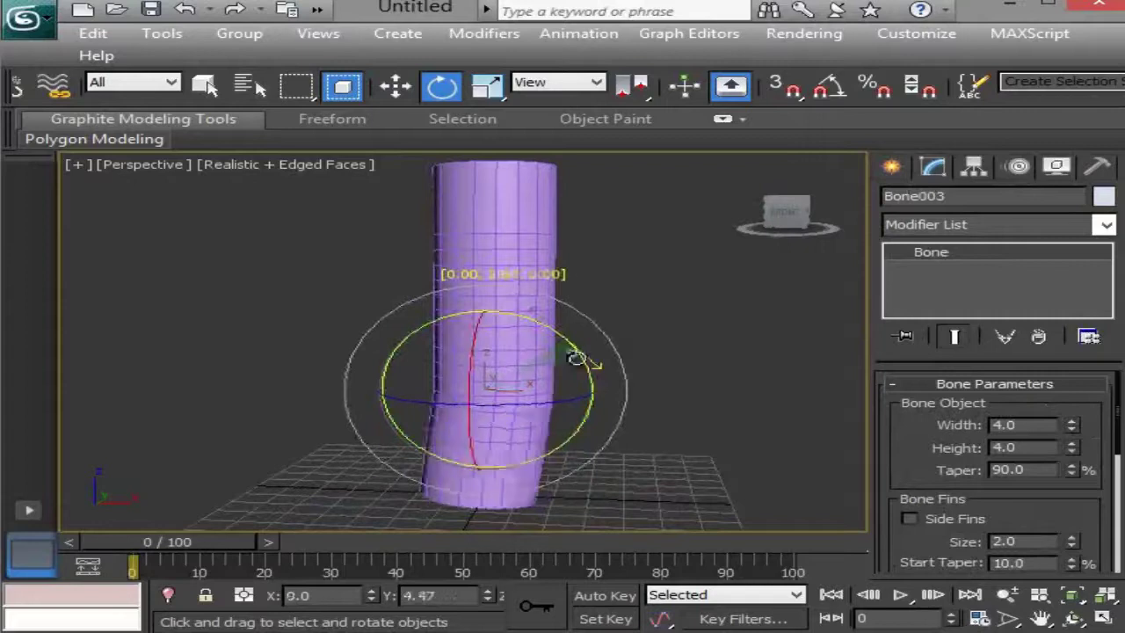
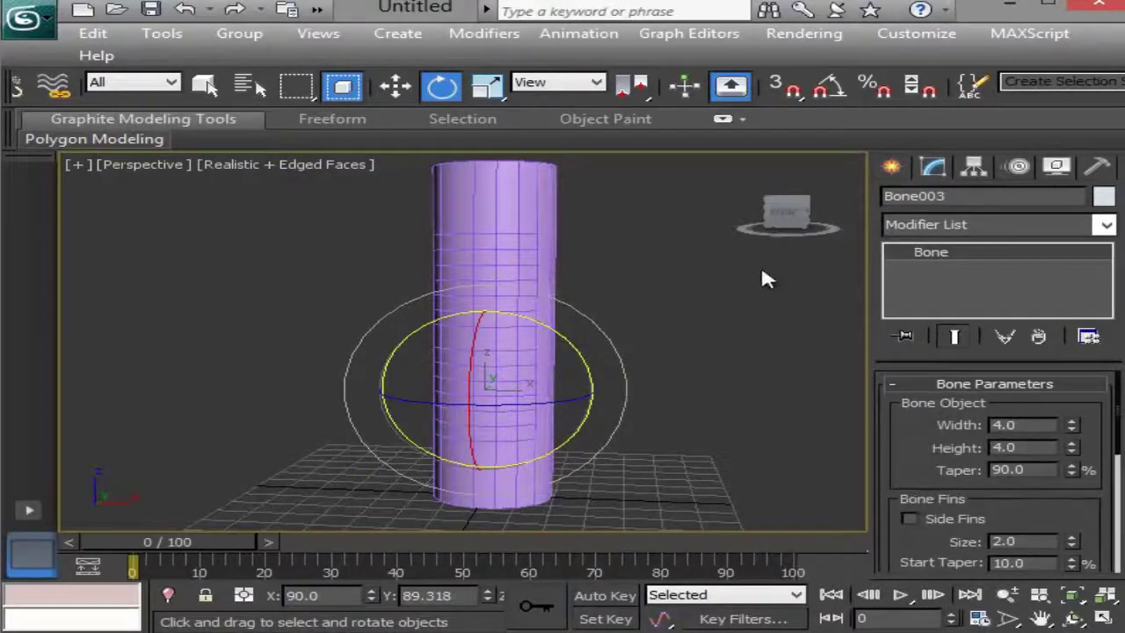
Select the cylinder again and enable Edit Envelopes in its Skin modifier.
left_click(546, 213)
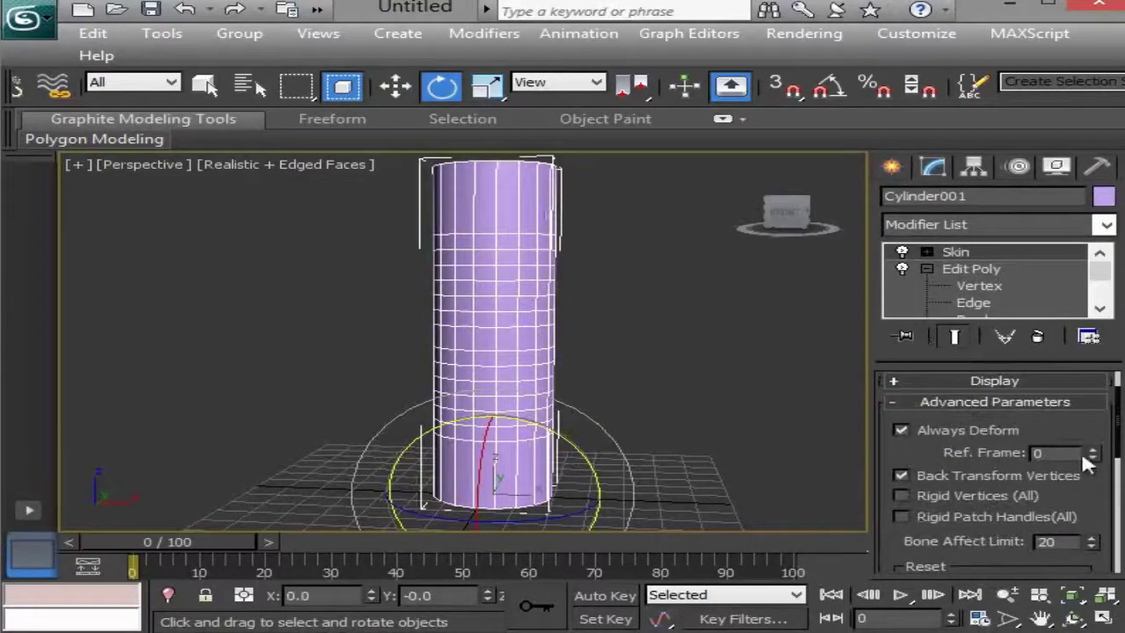
left_click_drag(1098, 432, 1074, 507)
scroll(1074, 507, "down", 3)
scroll(1090, 477, "up", 3)
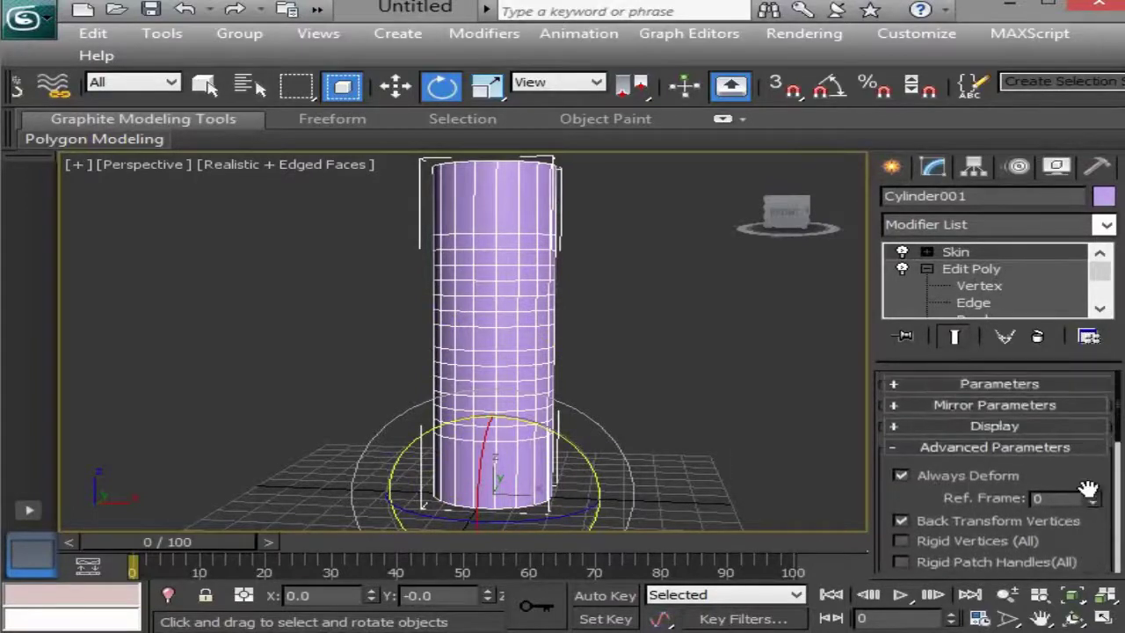
left_click(999, 384)
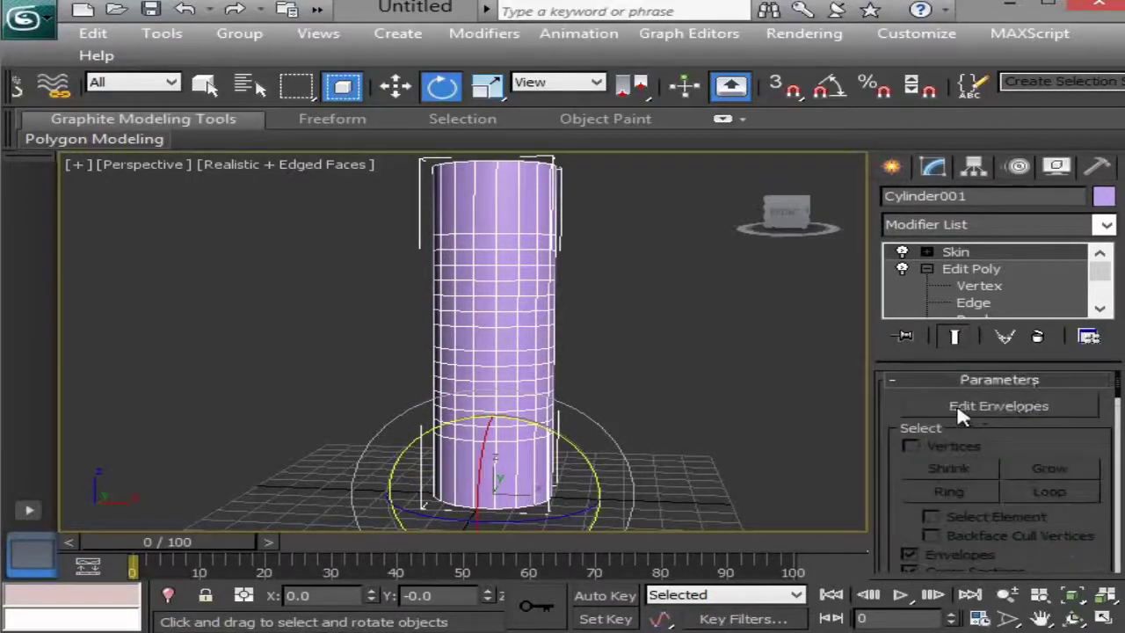
left_click(999, 406)
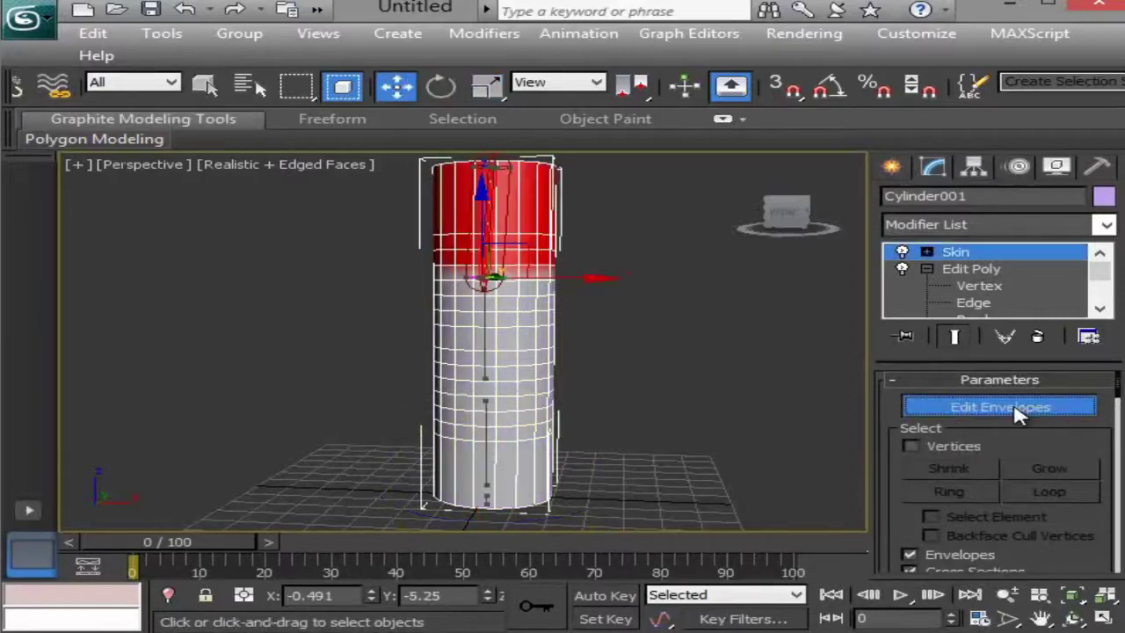
Inspect the upper, middle and lower bone envelopes in turn and leave the middle bone's envelope selected.
left_click(483, 324)
left_click(485, 430)
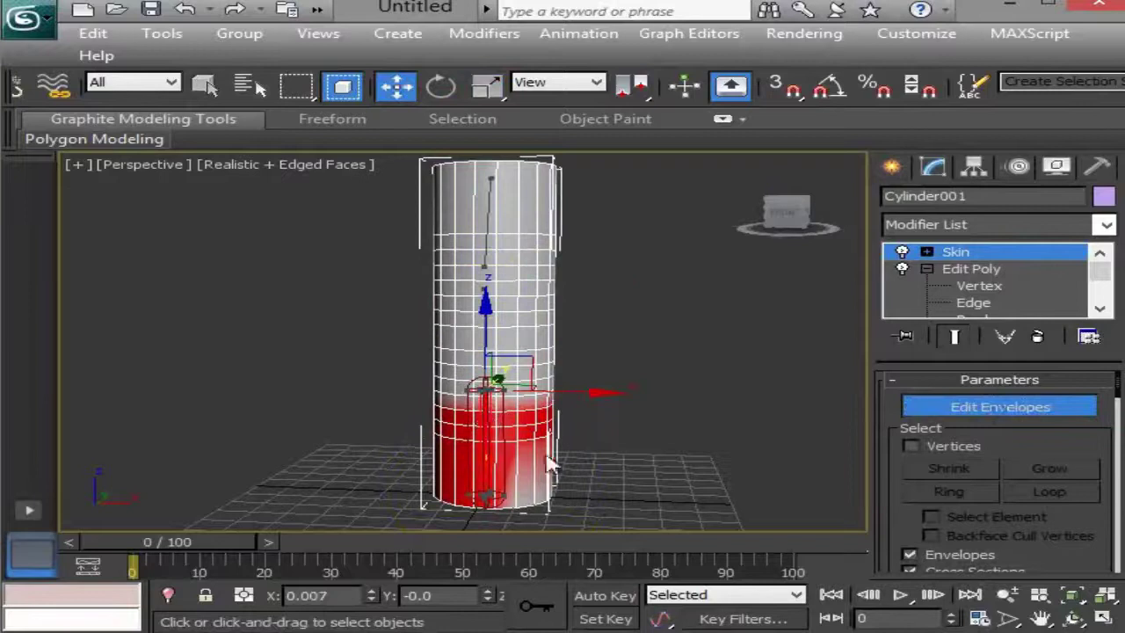
left_click(488, 330)
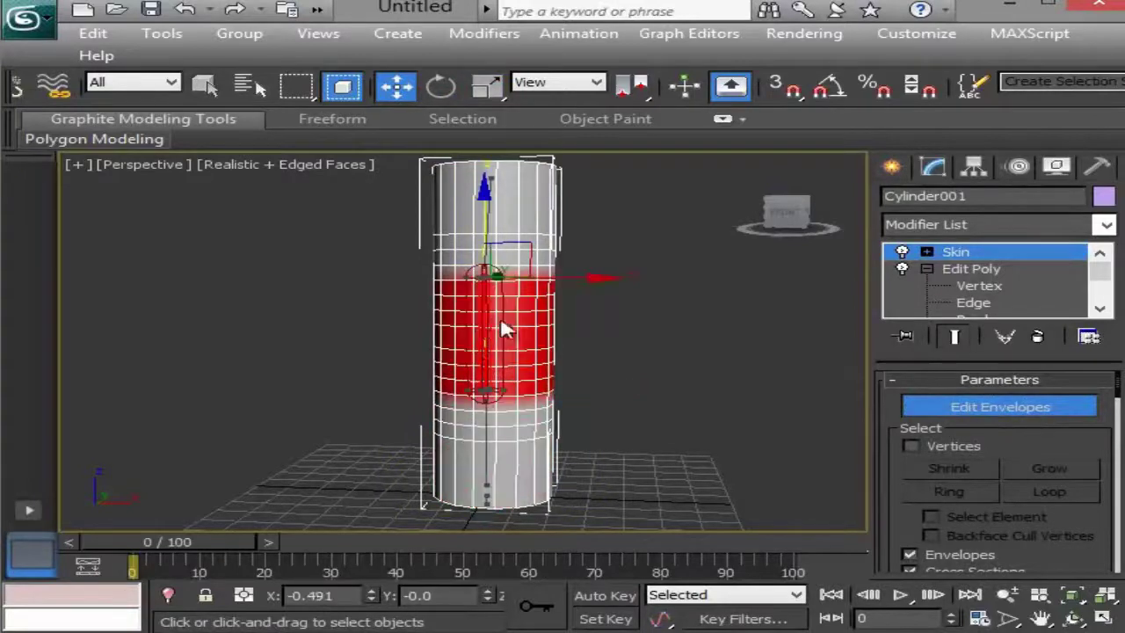
left_click(486, 225)
left_click(485, 326)
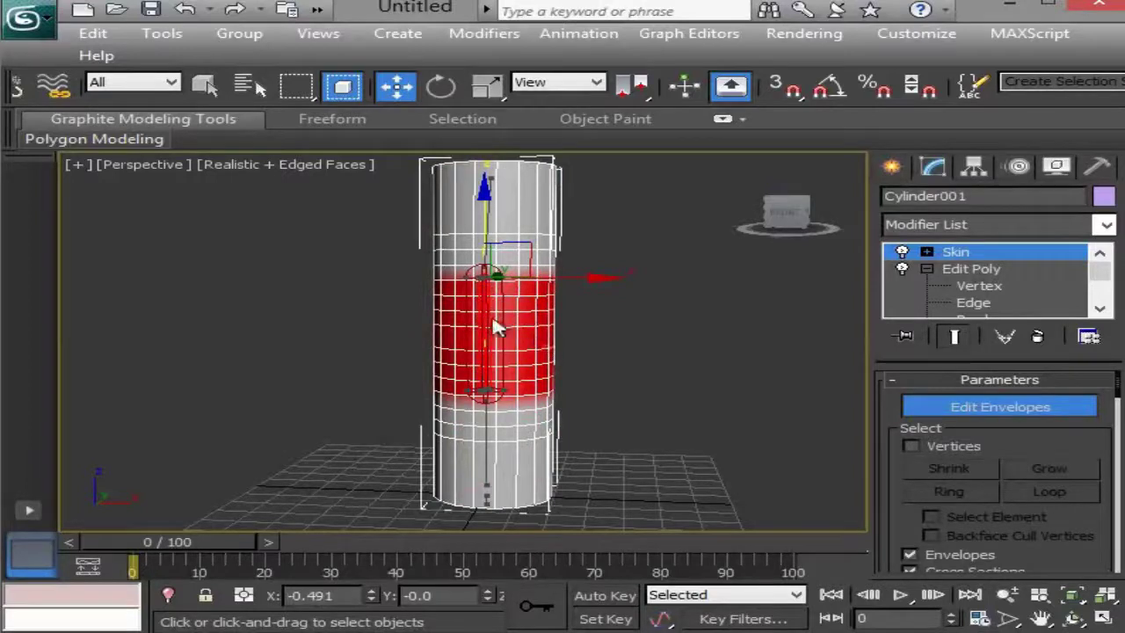
Examine the middle bone's inner and outer envelope outlines and the weight falloff along the cylinder up close.
scroll(505, 303, "up", 4)
middle_click_drag(505, 303, 526, 350)
middle_click_drag(530, 295, 517, 420)
scroll(535, 311, "up", 5)
scroll(590, 429, "up", 5)
middle_click_drag(589, 418, 518, 334)
scroll(555, 383, "down", 3)
middle_click_drag(560, 388, 560, 391)
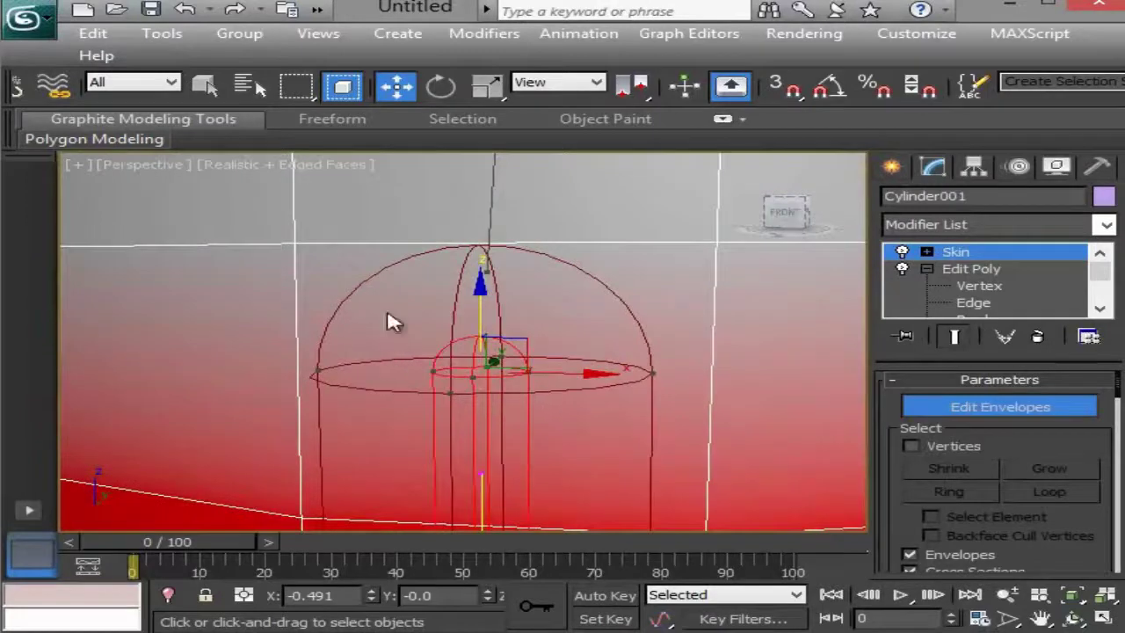
scroll(646, 413, "down", 3)
middle_click_drag(647, 415, 629, 312)
scroll(535, 385, "down", 3)
scroll(535, 385, "up", 2)
middle_click_drag(535, 385, 550, 278)
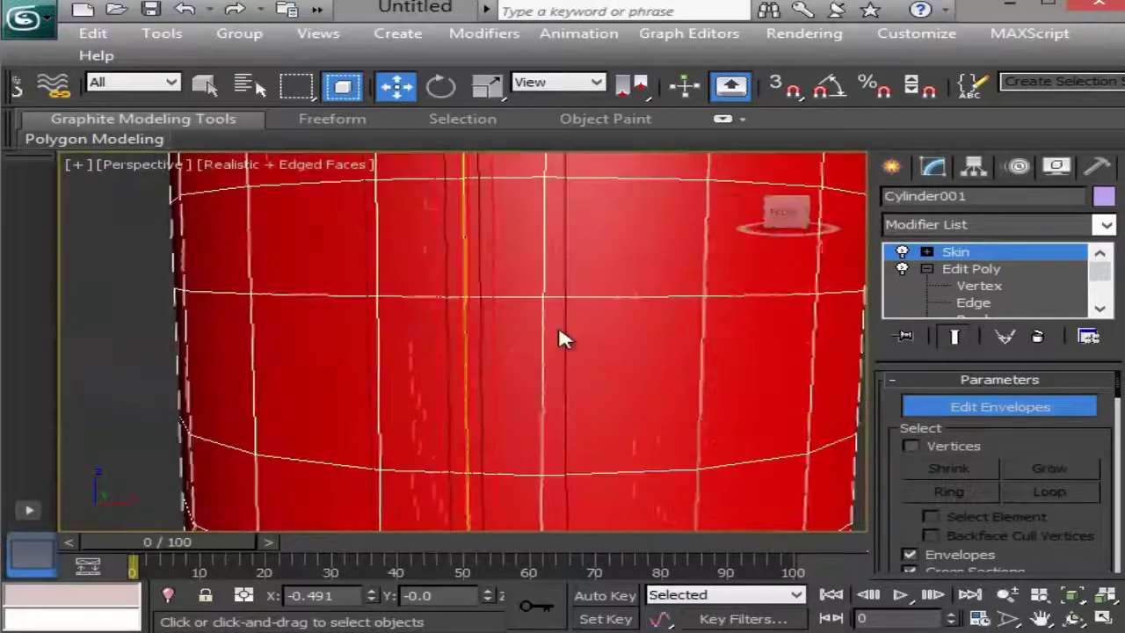
middle_click_drag(558, 326, 566, 249)
scroll(564, 313, "down", 2)
middle_click_drag(564, 314, 574, 500)
middle_click_drag(520, 246, 545, 446)
Widen the upper outer cross section of the middle bone's envelope past the cylinder's sides, to about X 24.2.
left_click_drag(580, 375, 583, 397)
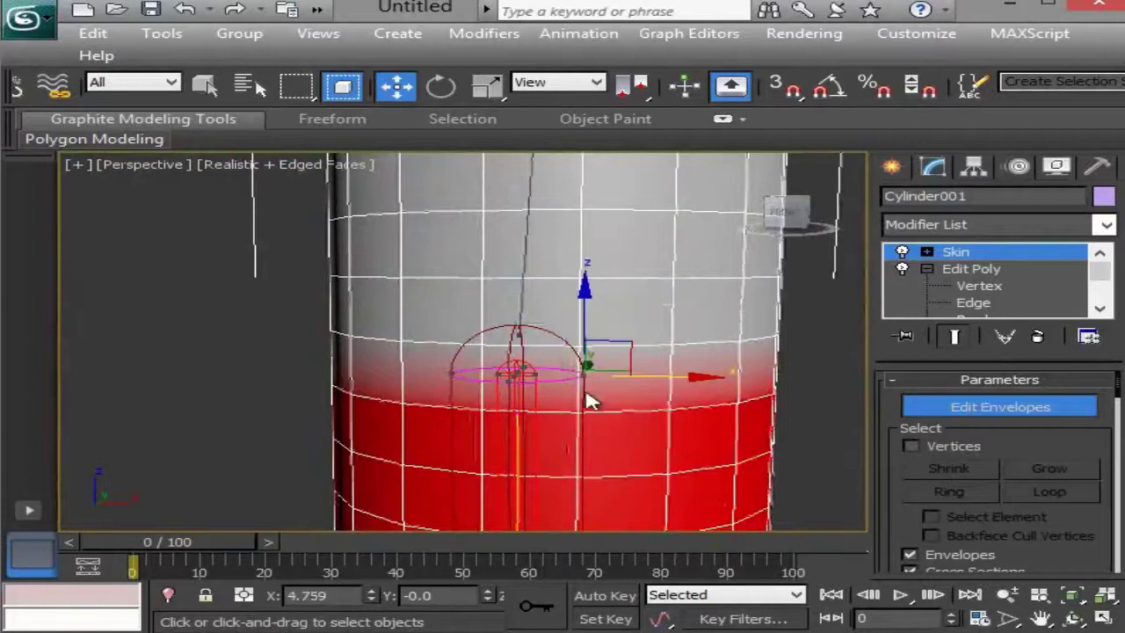
scroll(579, 398, "up", 2)
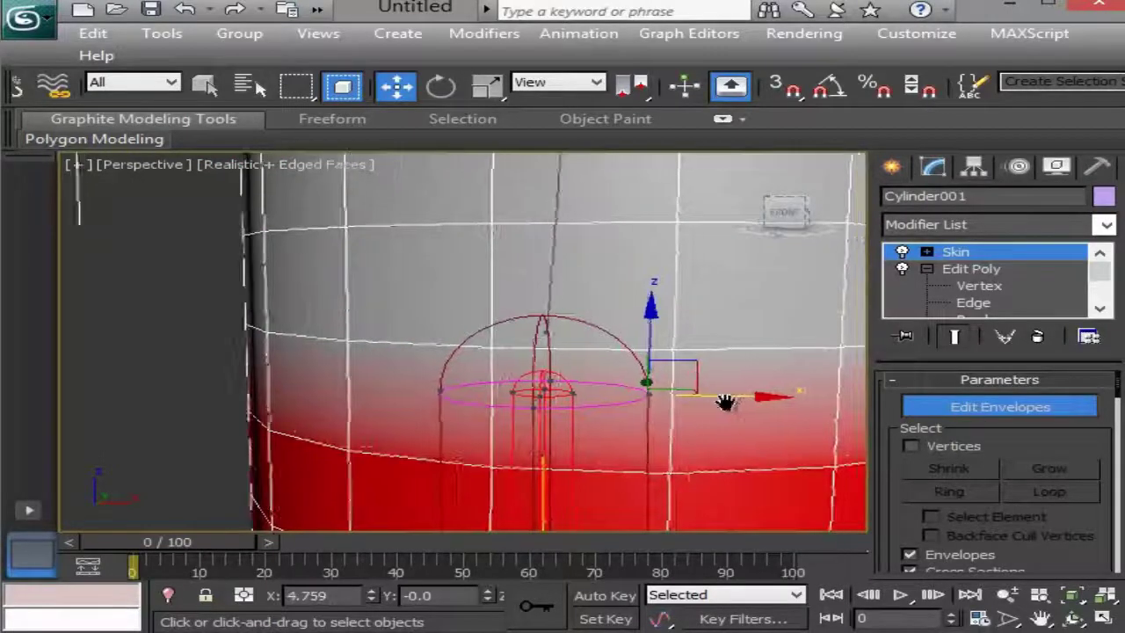
scroll(665, 368, "down", 2)
left_click_drag(627, 370, 904, 361)
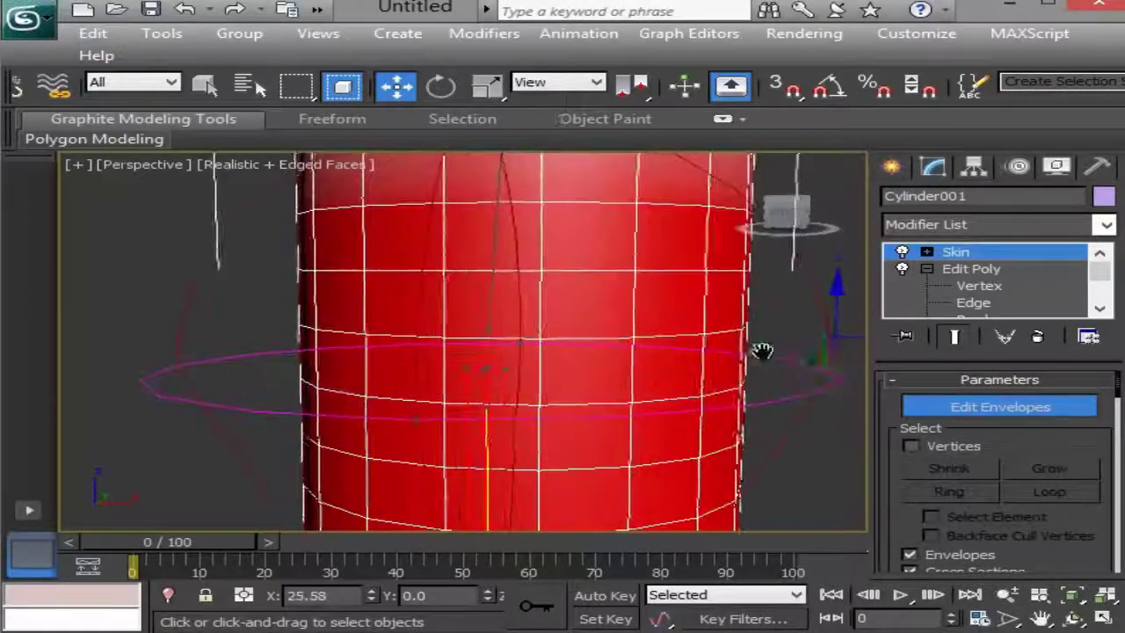
scroll(768, 356, "down", 4)
middle_click_drag(768, 356, 764, 372)
mouse_move(690, 373)
left_mouse_down()
mouse_move(610, 360)
mouse_move(683, 362)
left_mouse_up()
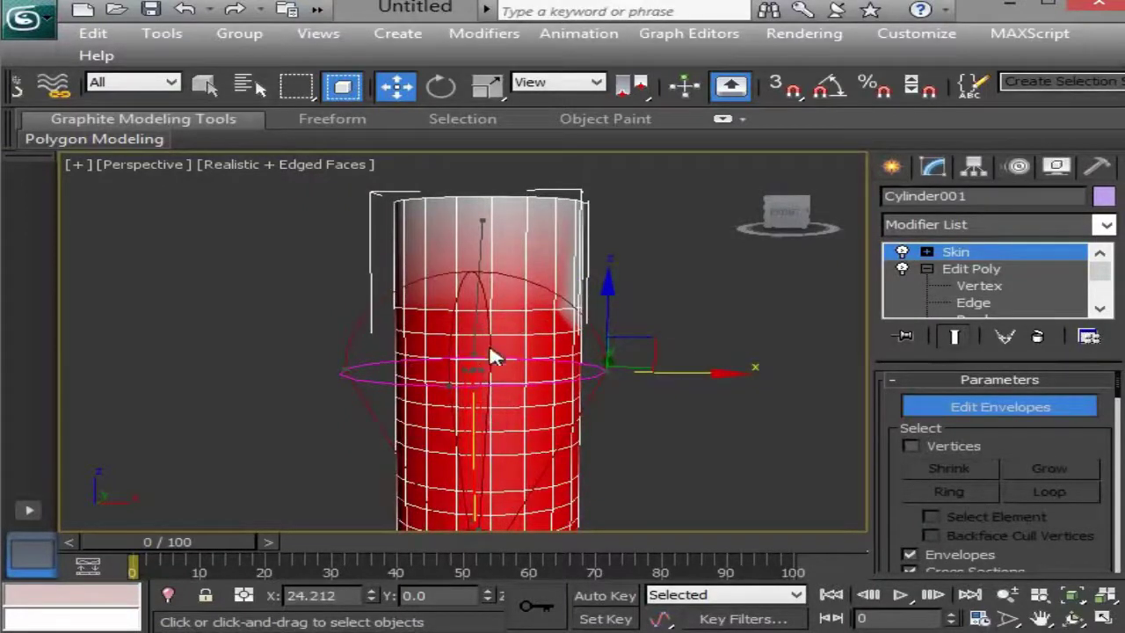
Select the upper bone's envelope and widen its lower outer cross section past the cylinder's sides, to about X 24.8.
left_click(482, 248)
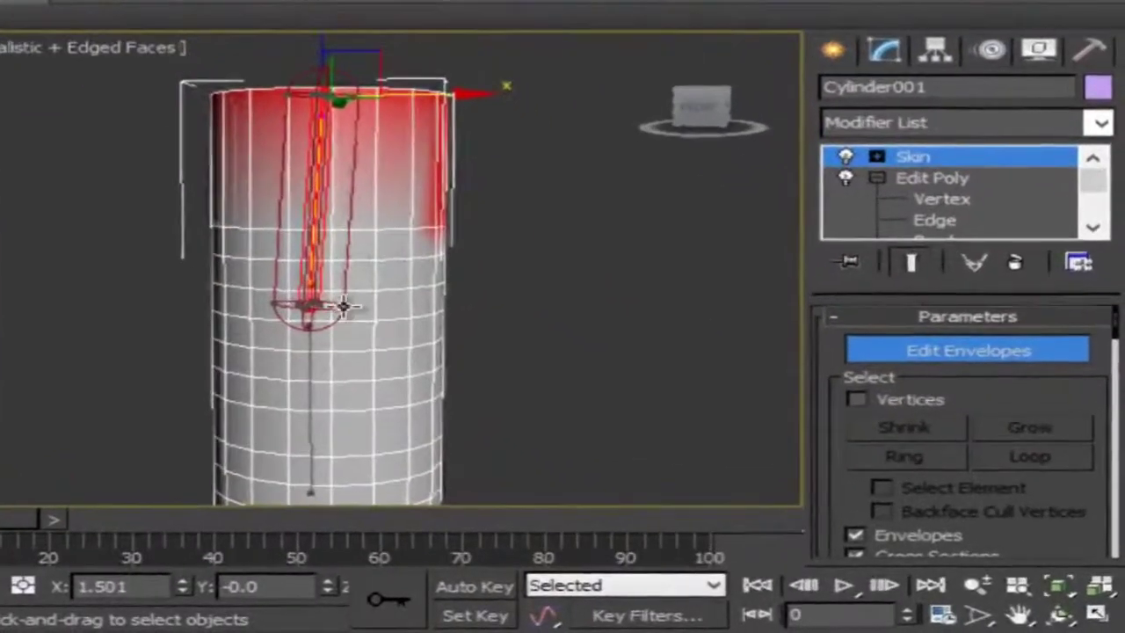
mouse_move(406, 307)
left_mouse_down()
mouse_move(560, 306)
mouse_move(535, 304)
mouse_move(553, 300)
left_mouse_up()
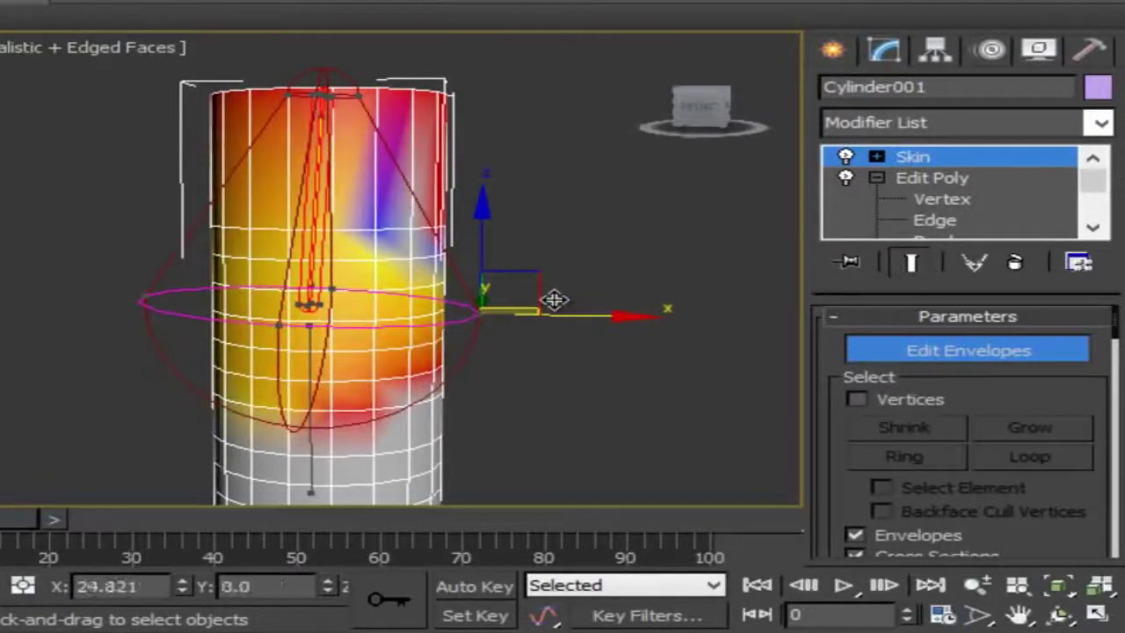
Examine the weight coverage of the upper and middle bones' envelopes around their shared joint from different angles.
middle_click_drag(553, 247, 696, 214, "alt")
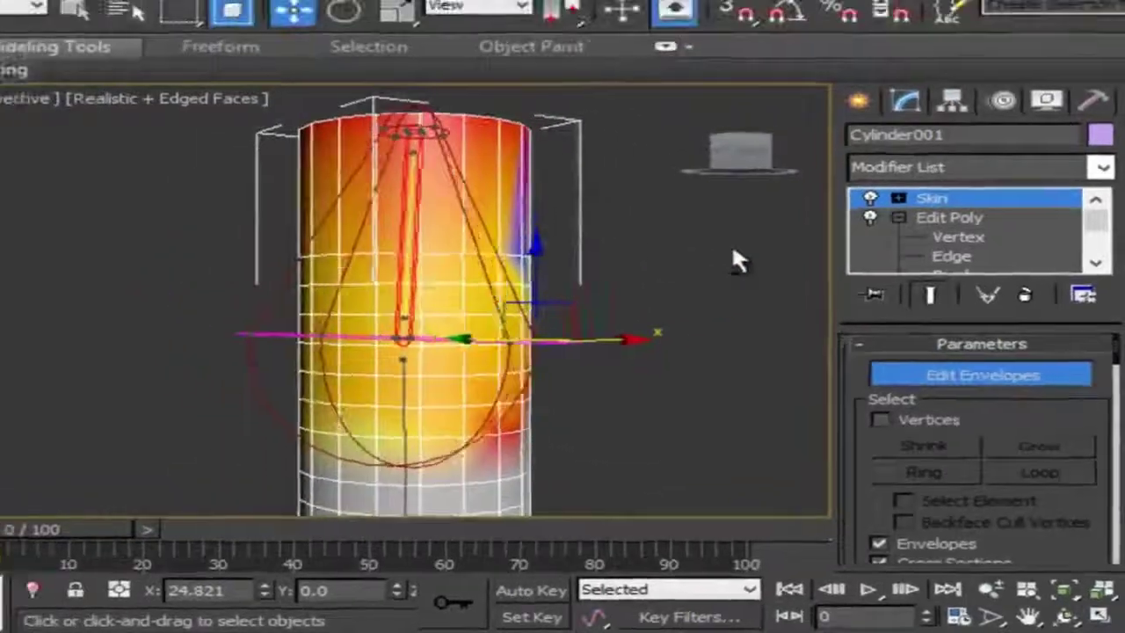
middle_click_drag(733, 248, 573, 250, "alt")
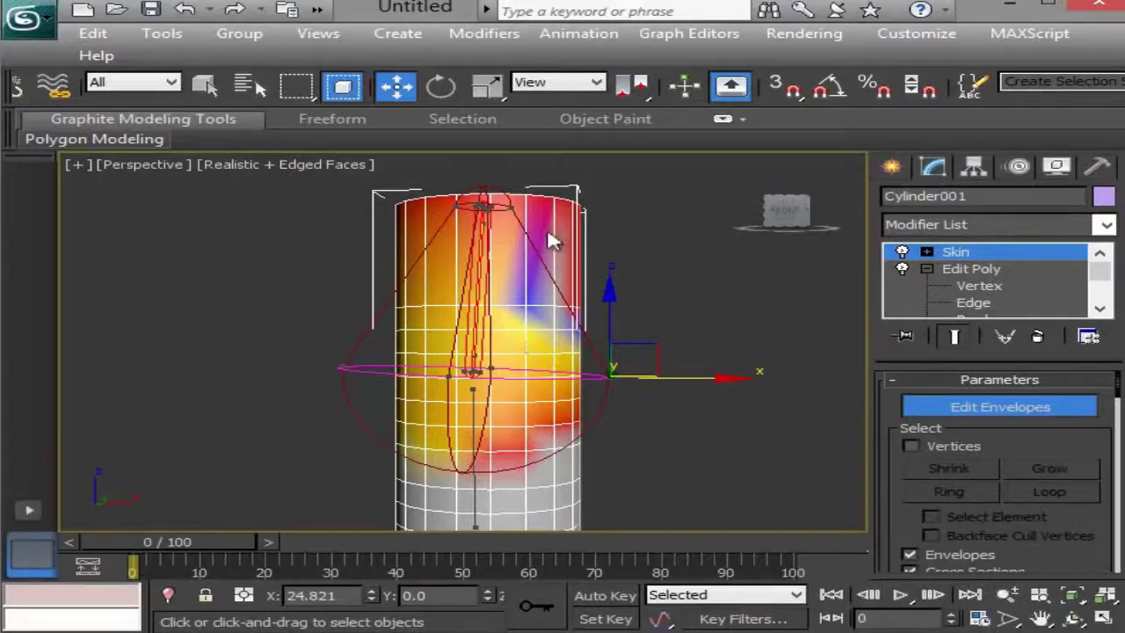
middle_click_drag(563, 329, 439, 397, "alt")
left_click(447, 400)
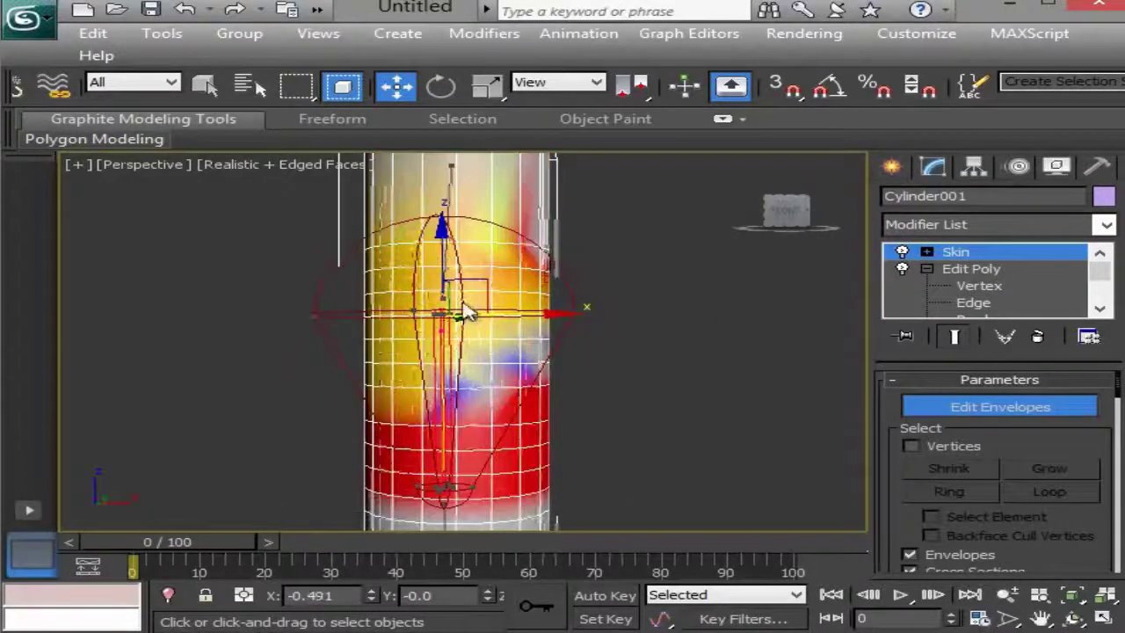
scroll(471, 302, "down", 3)
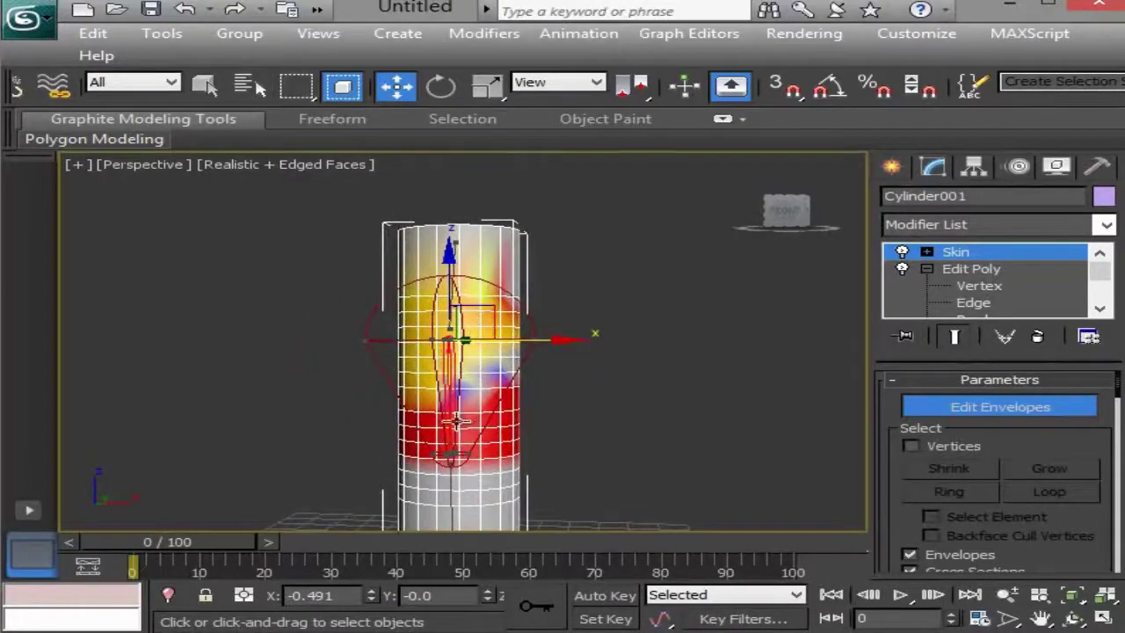
left_click(453, 256)
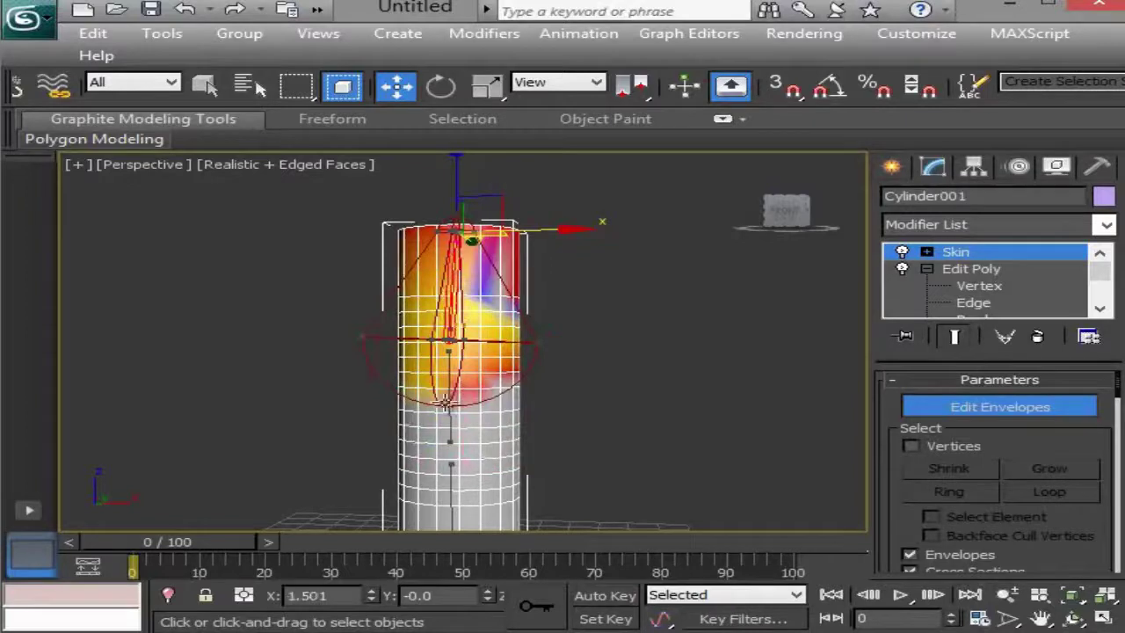
left_click(449, 409)
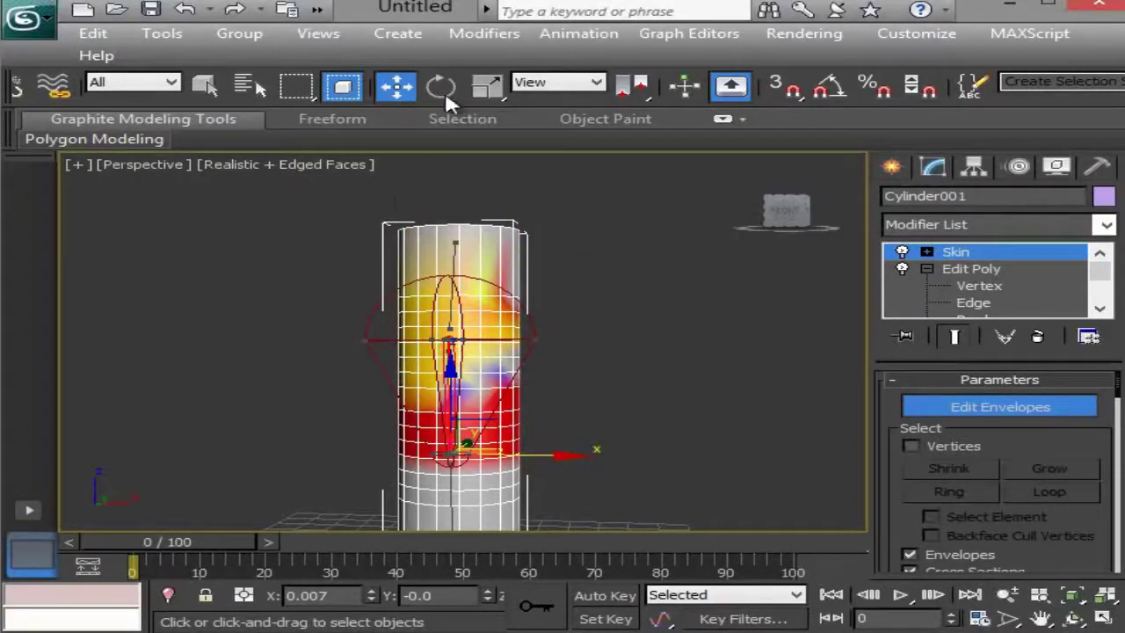
Leave envelope editing and rotate the middle bone sideways to about Y 20.8, bending the cylinder at the upper joint.
left_click(956, 253)
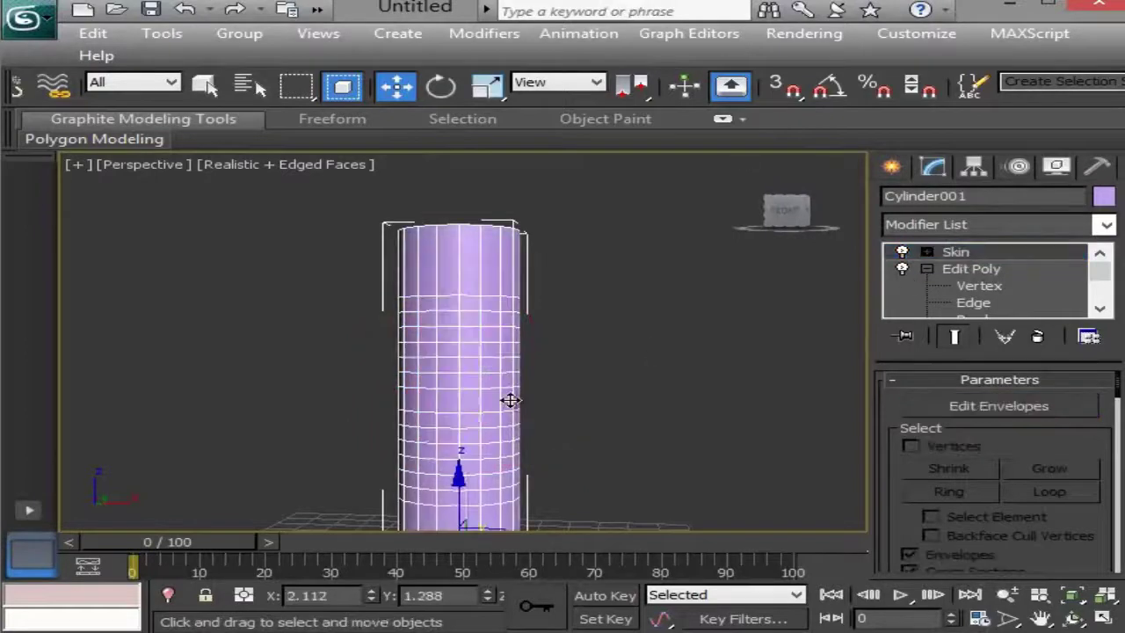
key("F3")
left_click(450, 389)
key("F3")
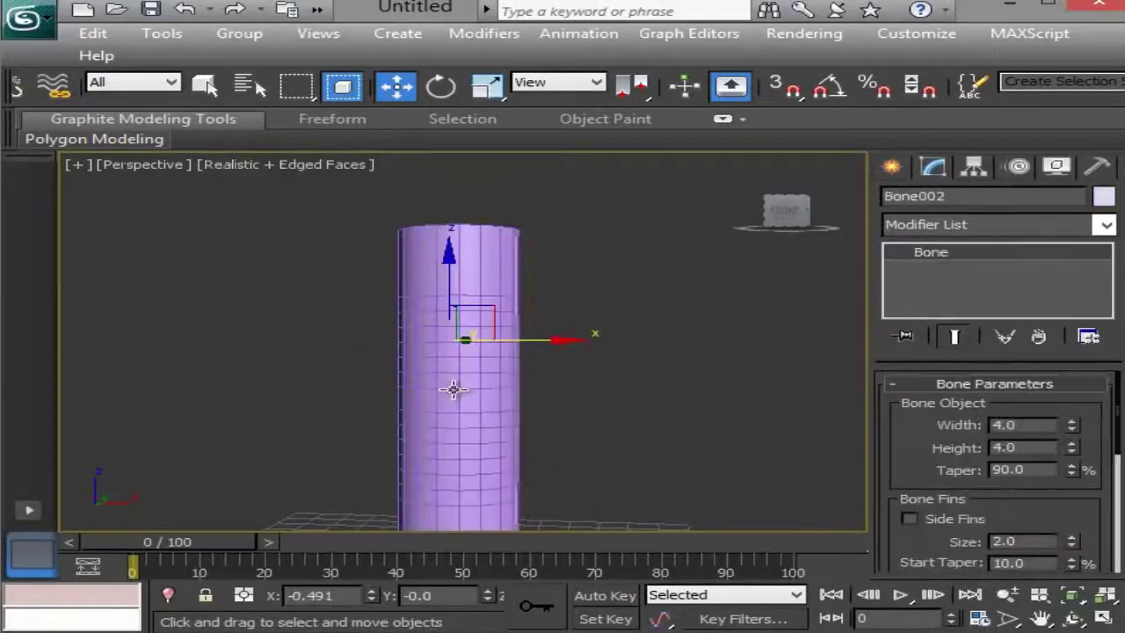
key("e")
left_click_drag(515, 395, 604, 244)
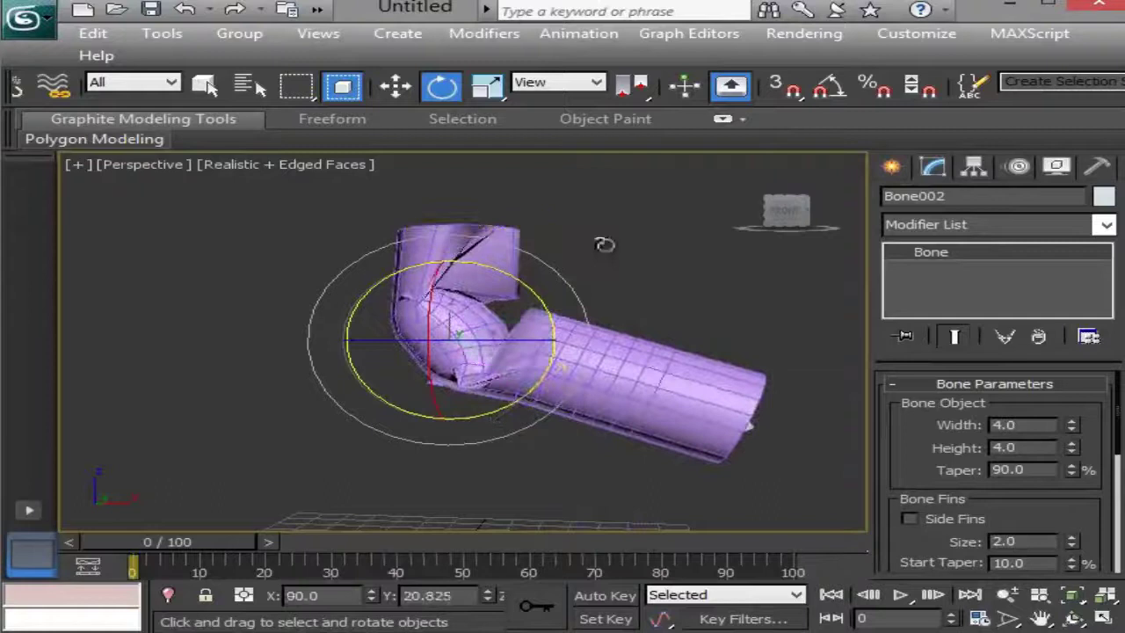
Resume envelope editing on the bent cylinder and widen the upper bone's lower cross sections, outer to about X 28.5 and inner to about X 9.1.
left_click(519, 235)
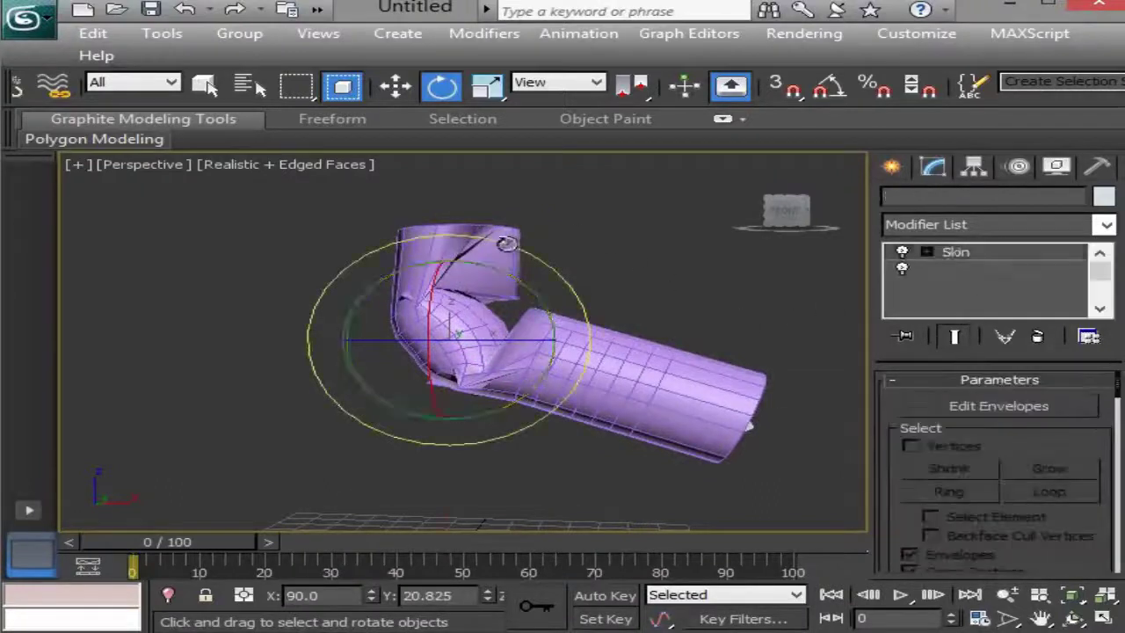
left_click(984, 254)
scroll(600, 369, "up", 5)
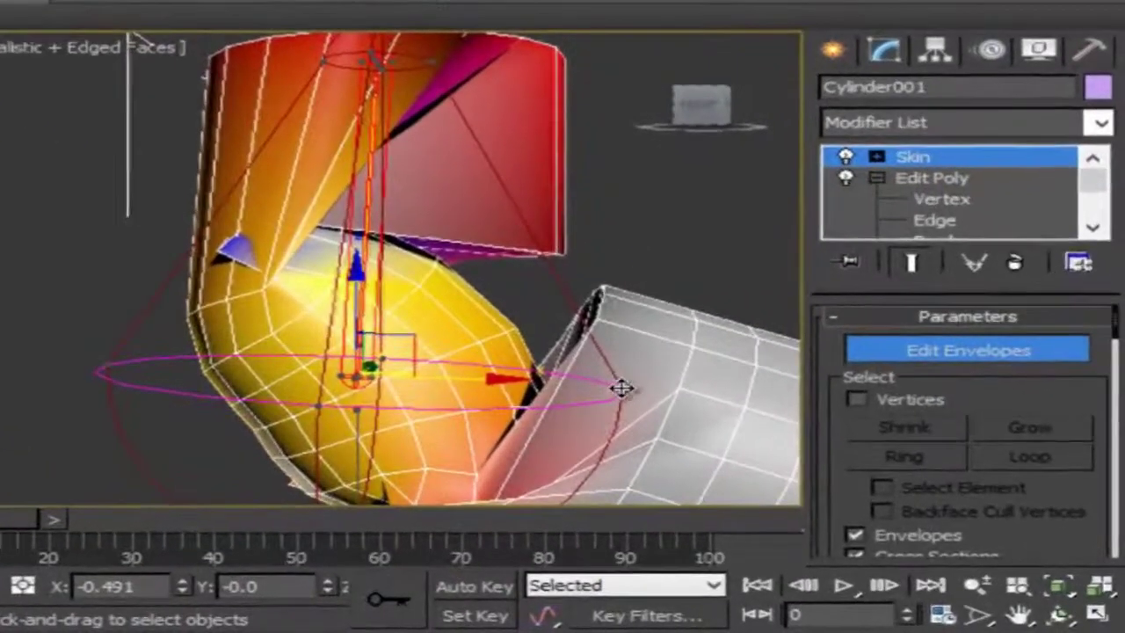
left_click(630, 393)
left_click_drag(725, 398, 760, 368)
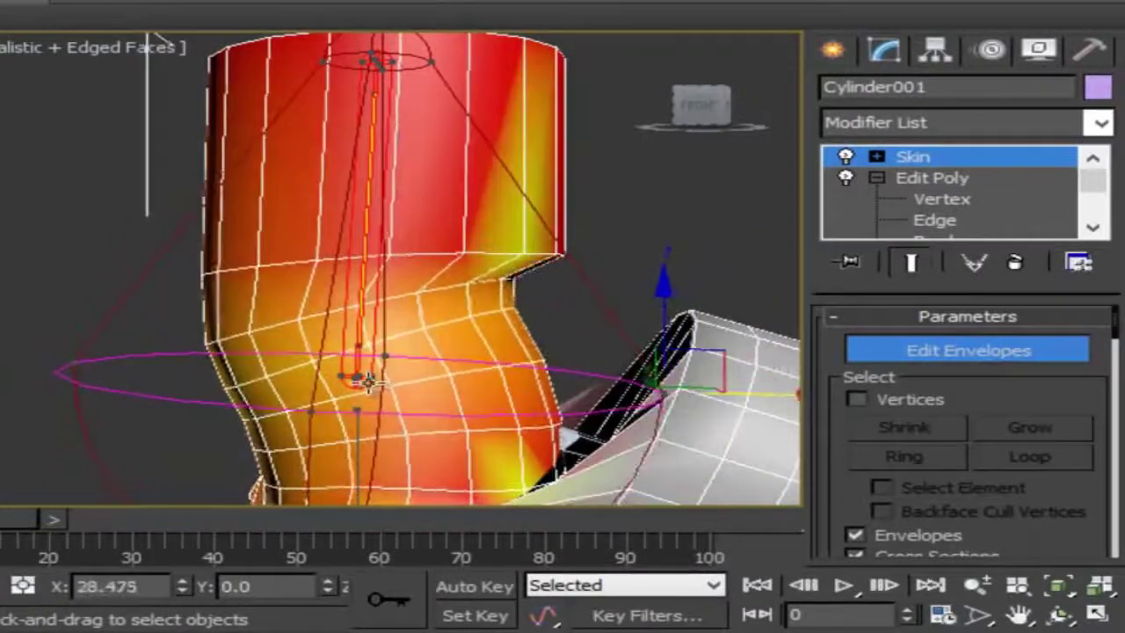
left_click_drag(369, 379, 534, 376)
scroll(570, 365, "down", 2)
middle_click_drag(569, 365, 476, 264)
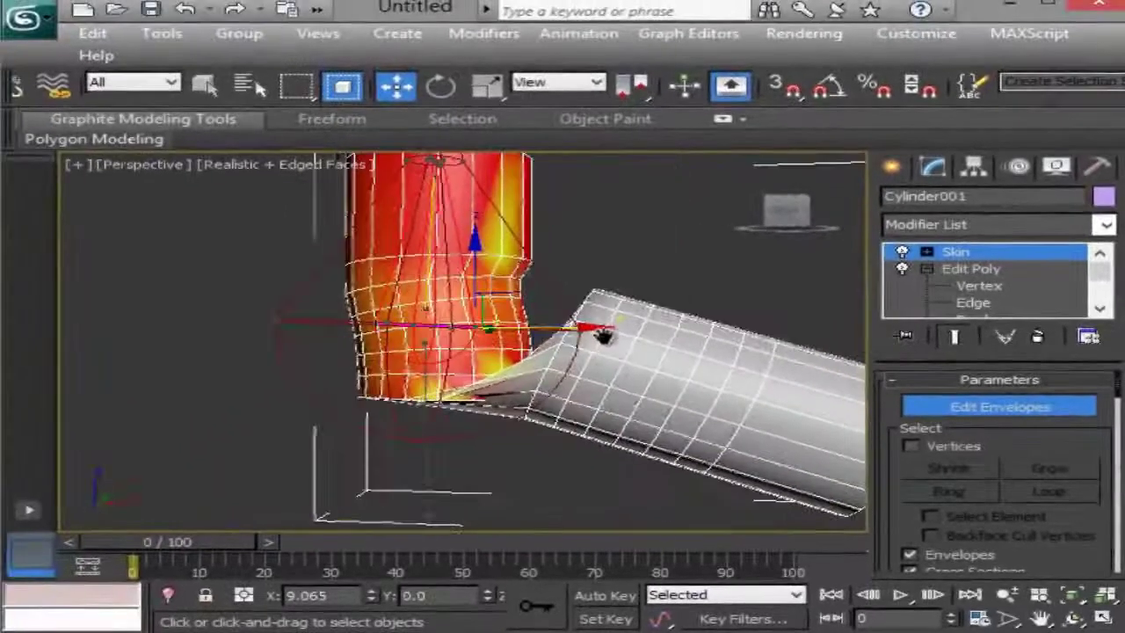
Select the middle bone's envelope and widen its upper inner cross section to about X 13.4.
left_click(426, 464)
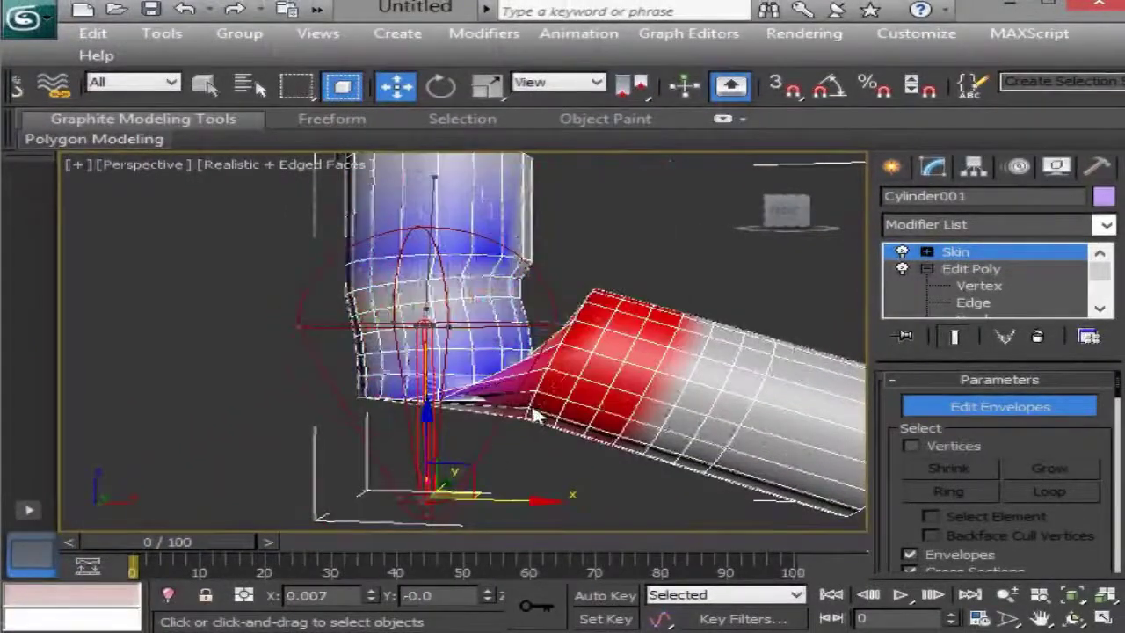
left_click(450, 330)
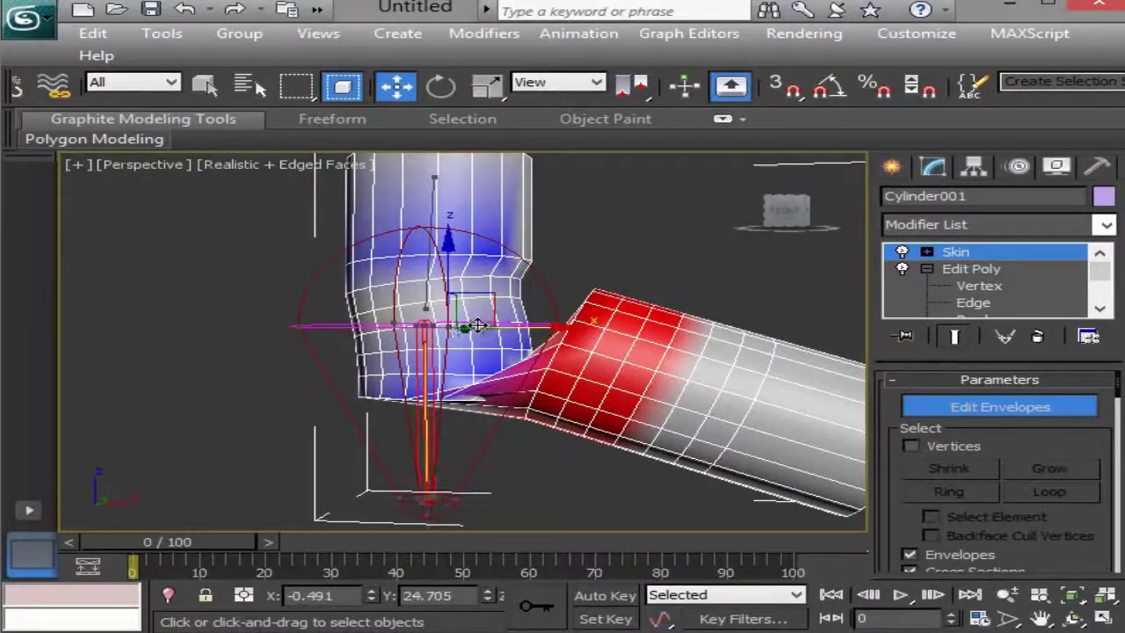
scroll(476, 326, "up", 4)
scroll(409, 462, "down", 4)
left_click_drag(470, 312, 570, 331)
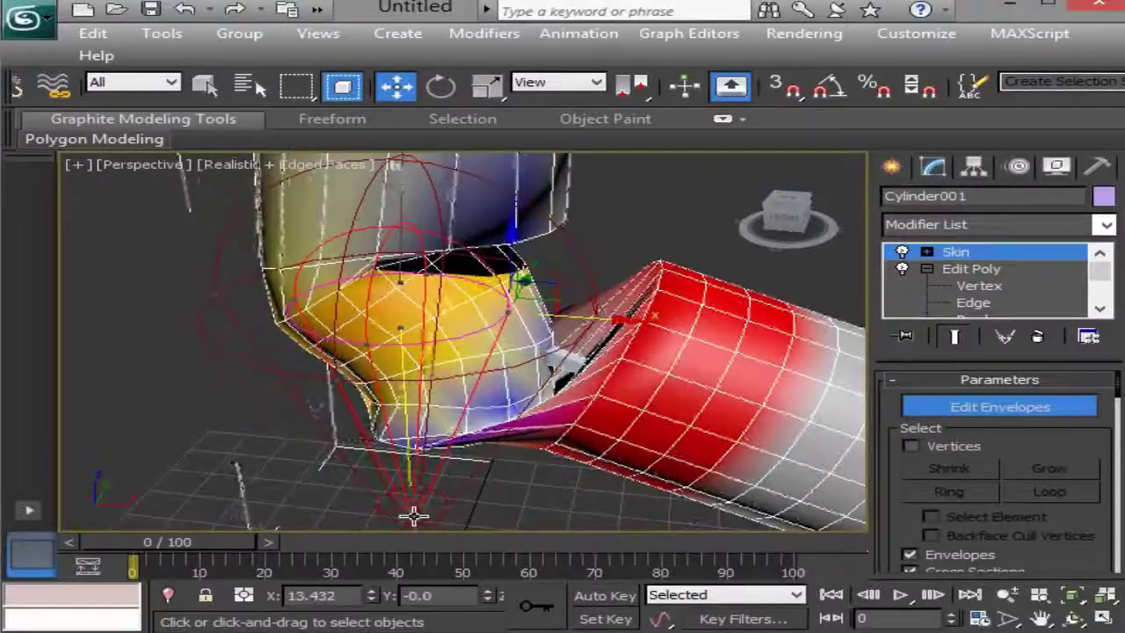
Widen the middle bone's lower cross section to about X 25.5 so its envelope covers the middle of the cylinder.
left_click(422, 504)
left_click_drag(484, 510, 633, 416)
scroll(626, 427, "down", 2)
middle_click_drag(623, 429, 640, 377, "alt")
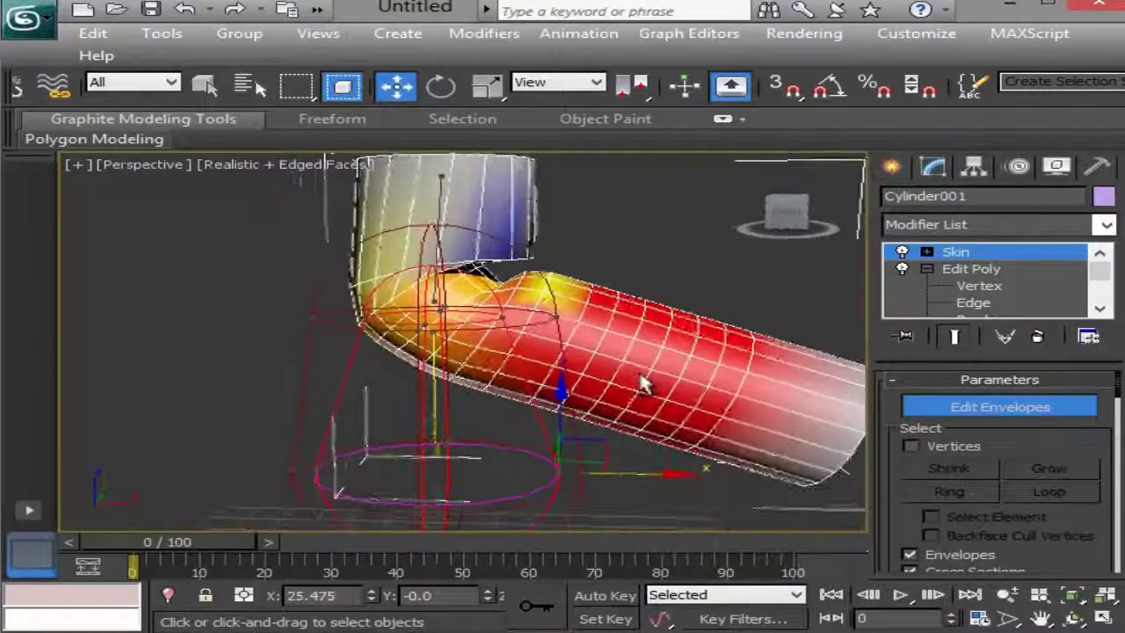
Select the upper bone's envelope and widen its lower cross sections, outer to about X 38.2 and inner to about X 13.0.
scroll(470, 260, "up", 2)
left_click(440, 192)
scroll(439, 192, "down", 2)
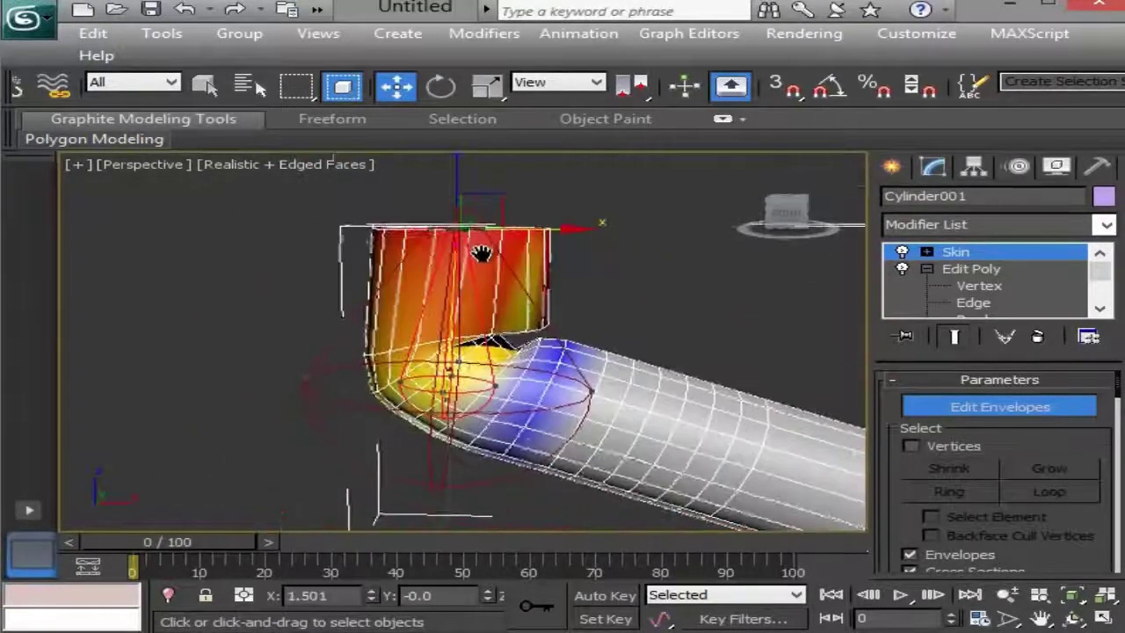
left_click_drag(670, 390, 629, 422)
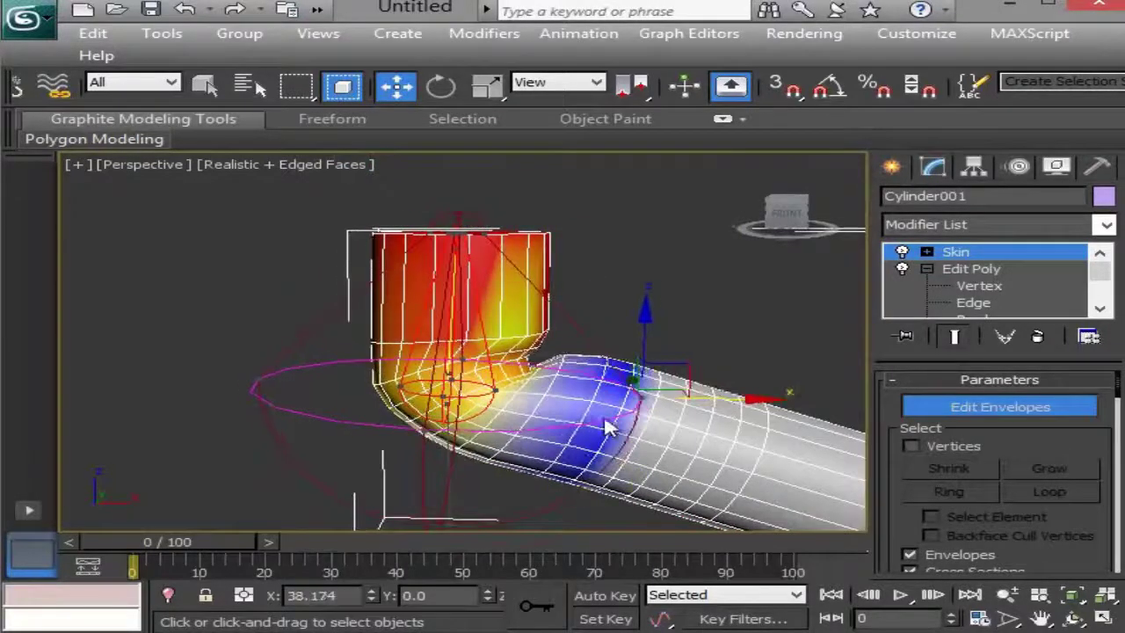
left_click_drag(554, 394, 575, 398)
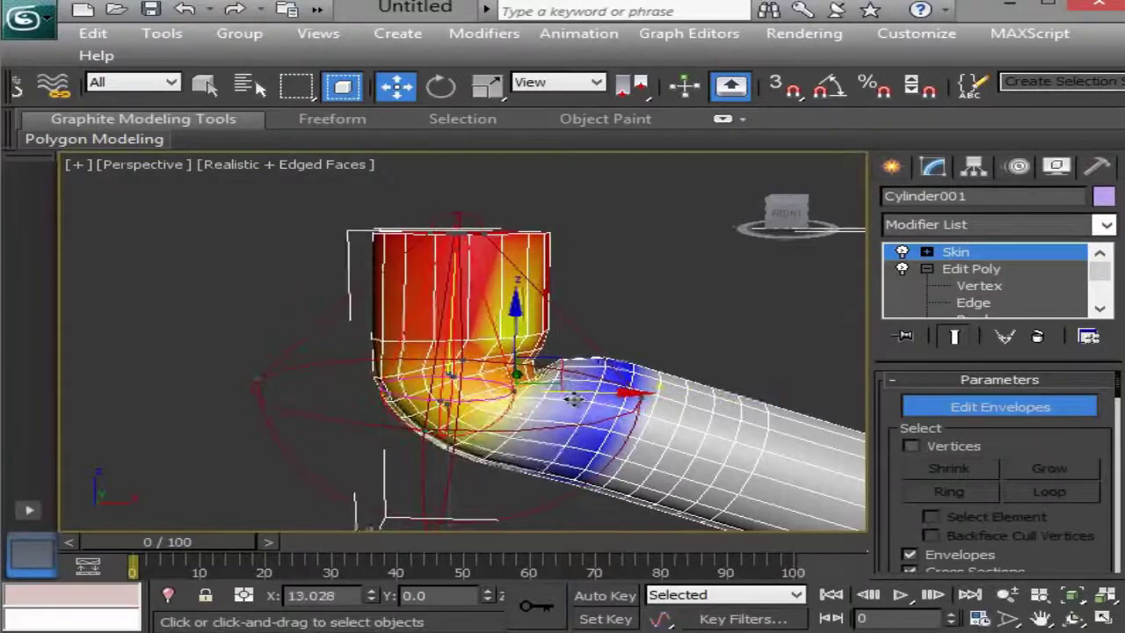
scroll(647, 344, "down", 2)
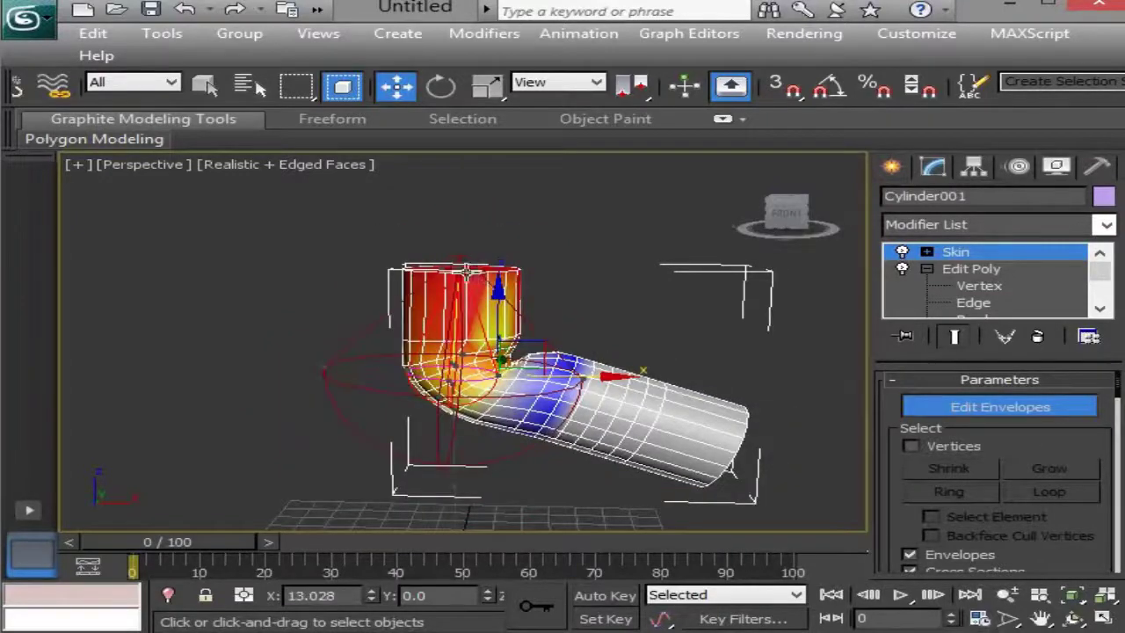
Widen the cross section at the upper bone's top end to about X 21.0.
left_click(466, 271)
left_click_drag(577, 271, 625, 273)
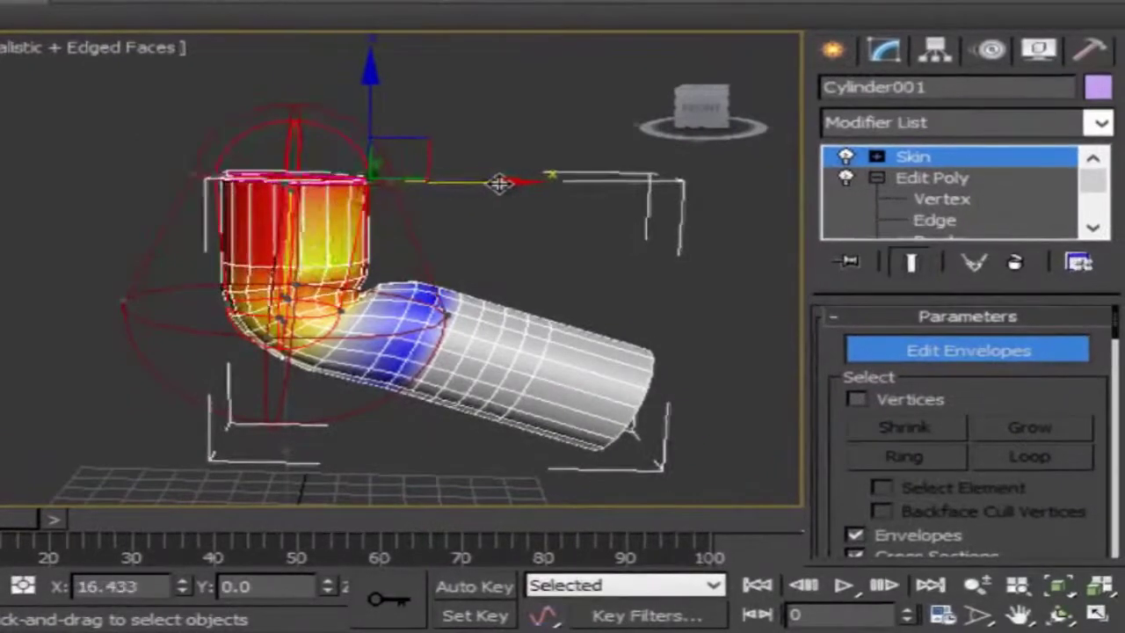
mouse_move(498, 182)
left_mouse_down()
mouse_move(462, 182)
mouse_move(517, 183)
left_mouse_up()
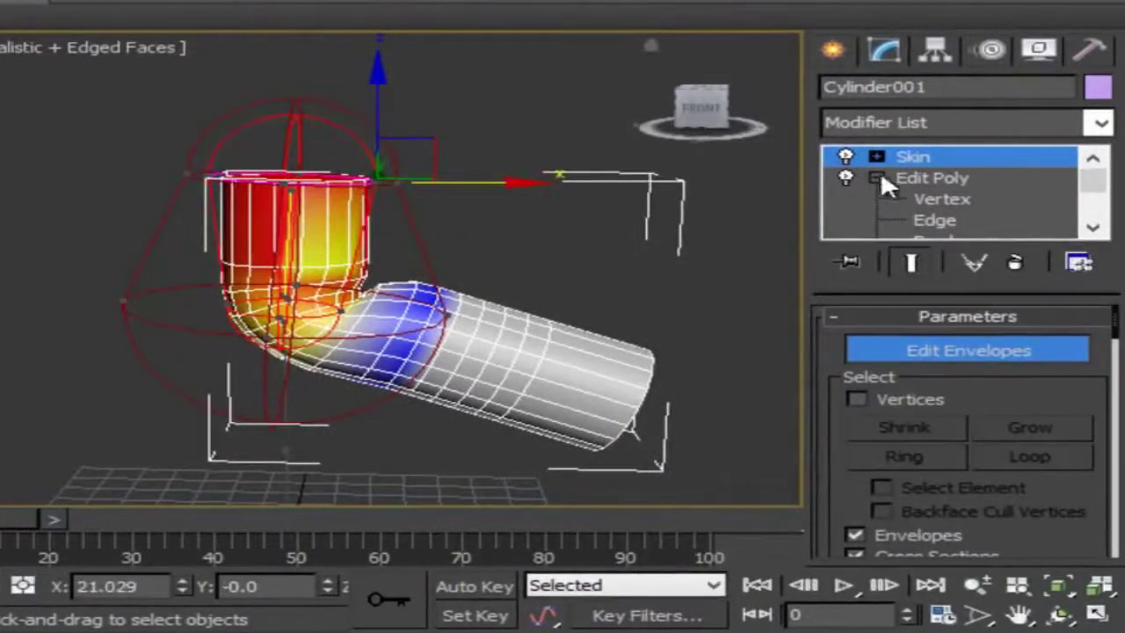
Leave envelope editing and rotate the middle bone down and back up to test the upper joint's bend.
left_click(922, 154)
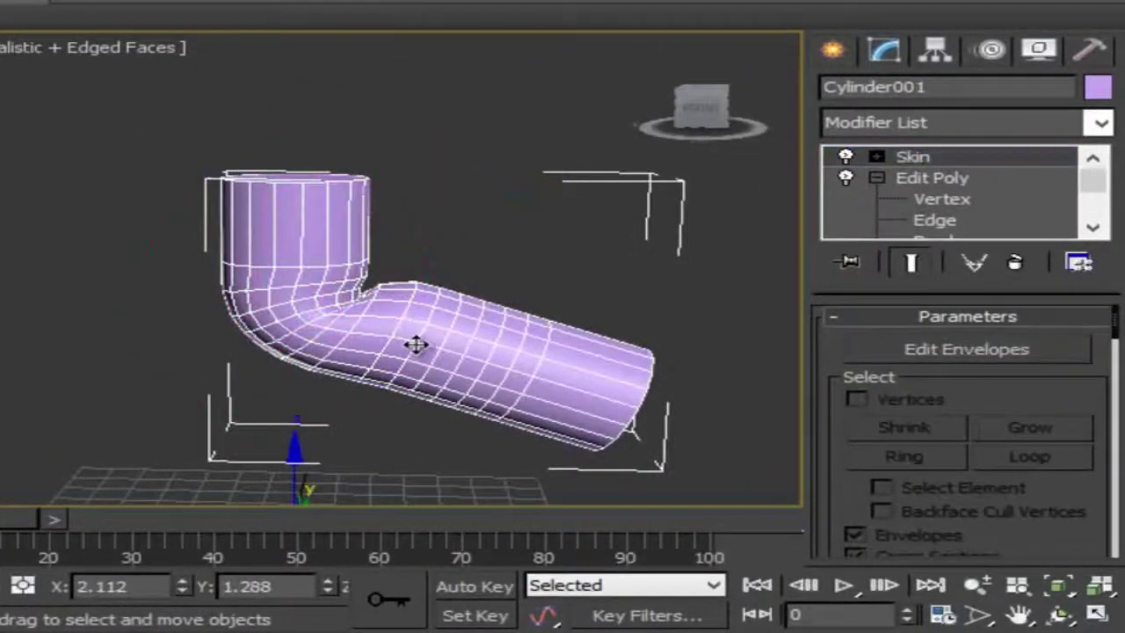
key("F3")
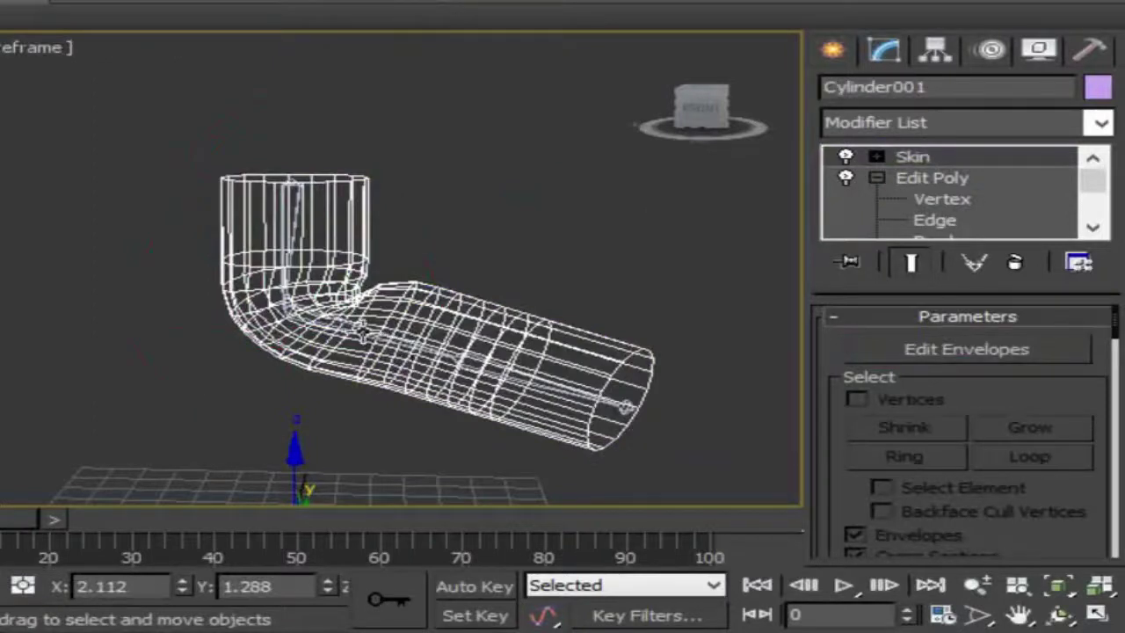
left_click(378, 326)
key("F3")
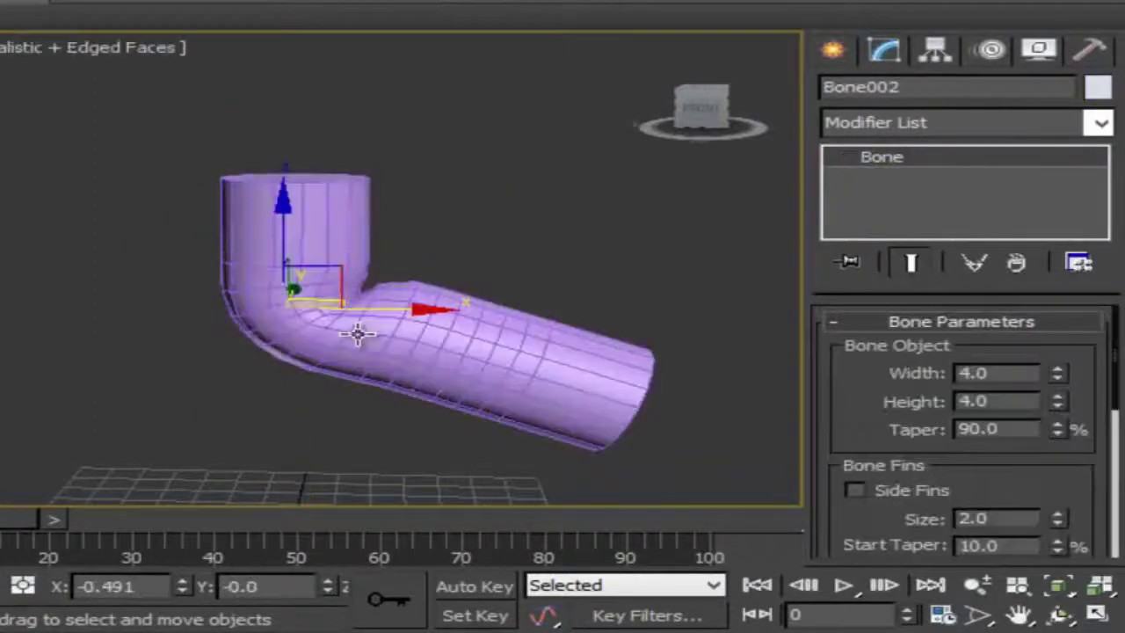
key("e")
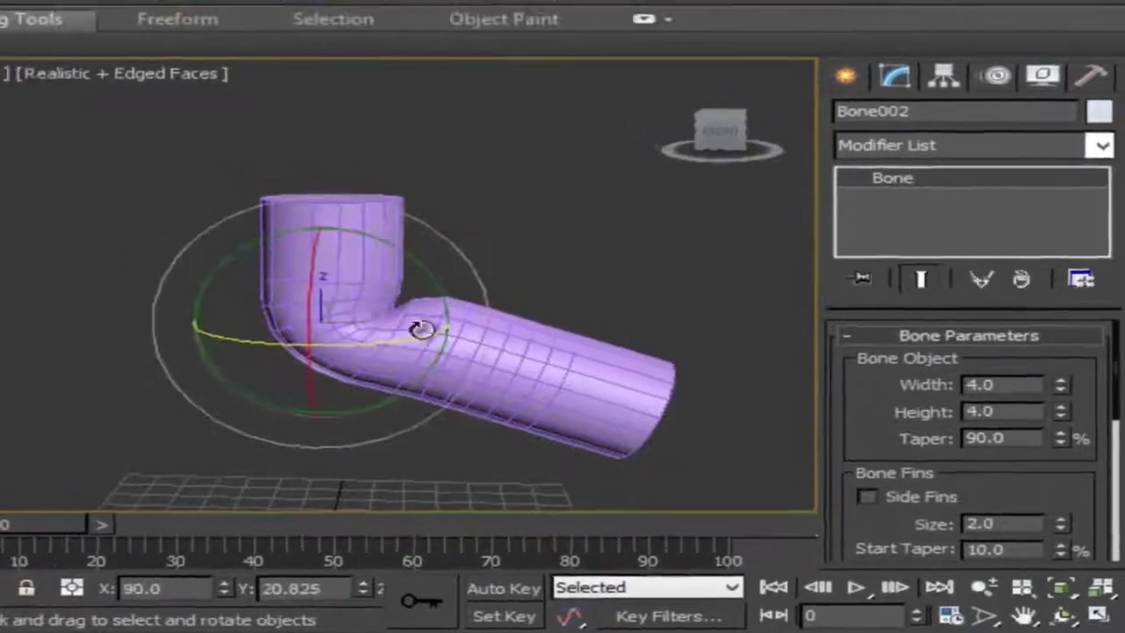
left_click_drag(397, 255, 359, 413)
left_click_drag(513, 456, 492, 374)
Select the lower bone inside the cylinder and rotate it down and then up to test the lower joint's bend.
scroll(627, 422, "up", 2)
scroll(626, 422, "down", 3)
key("F3")
left_click(569, 424)
left_click(576, 426)
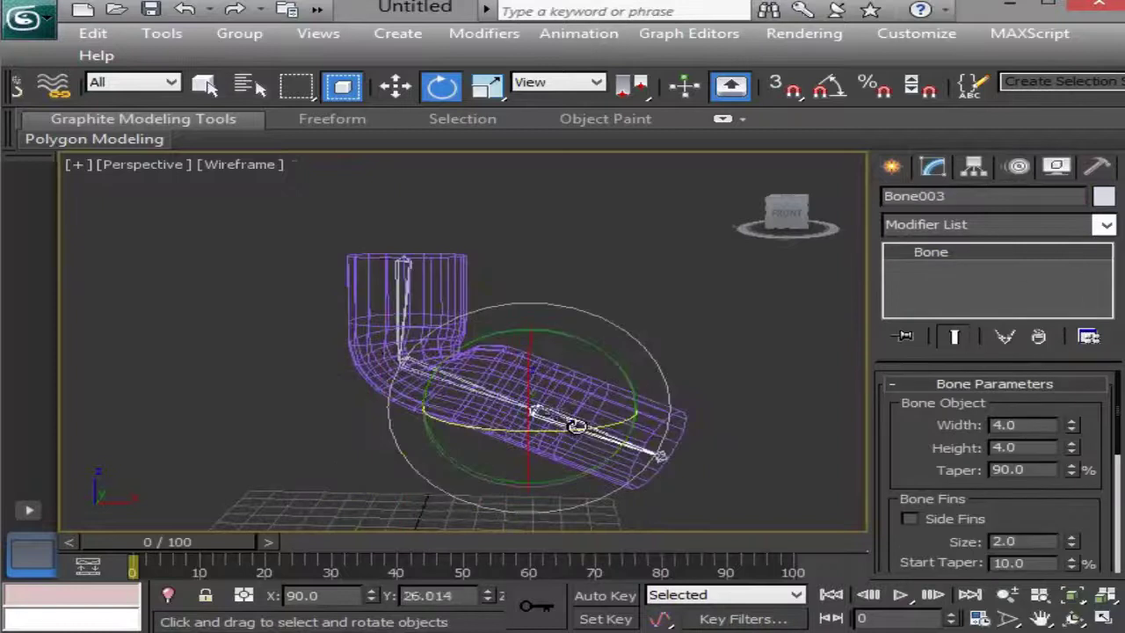
key("F3")
left_click_drag(636, 383, 576, 482)
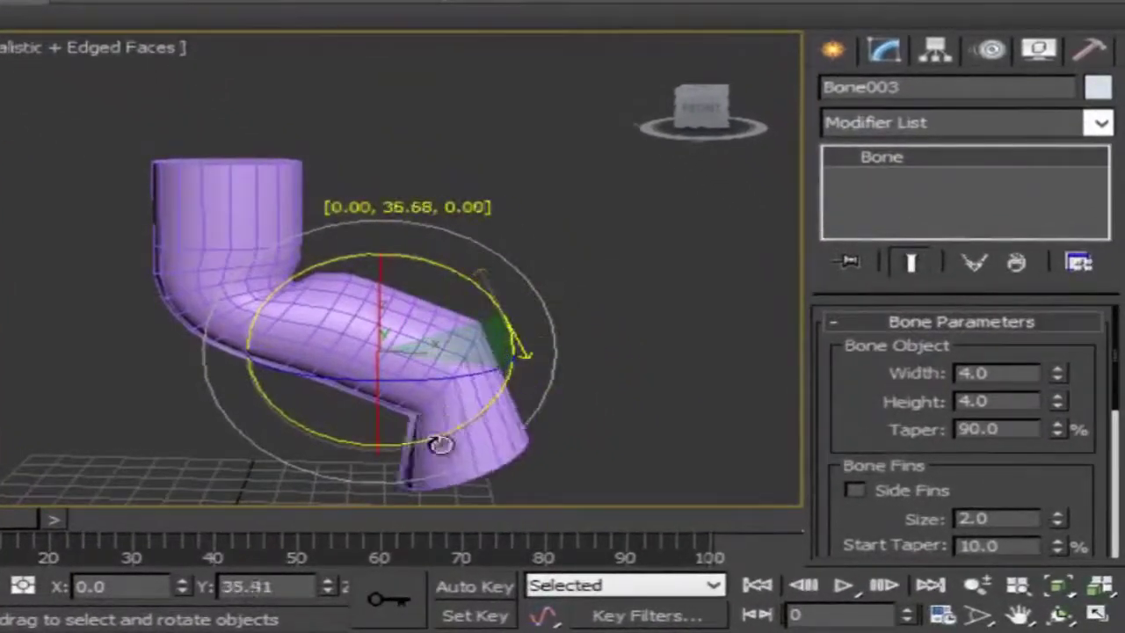
left_click_drag(440, 444, 482, 221)
Reselect the cylinder, resume envelope editing, compare the middle and lower bones' envelopes and leave the lower one selected.
left_click(600, 194)
left_click(355, 340)
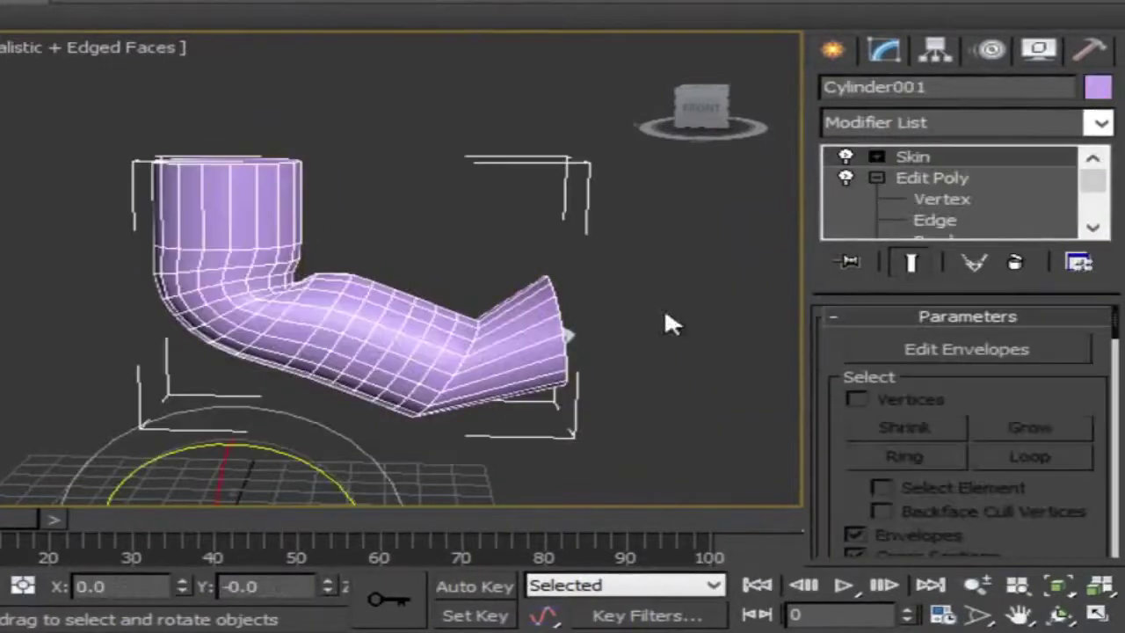
left_click(960, 352)
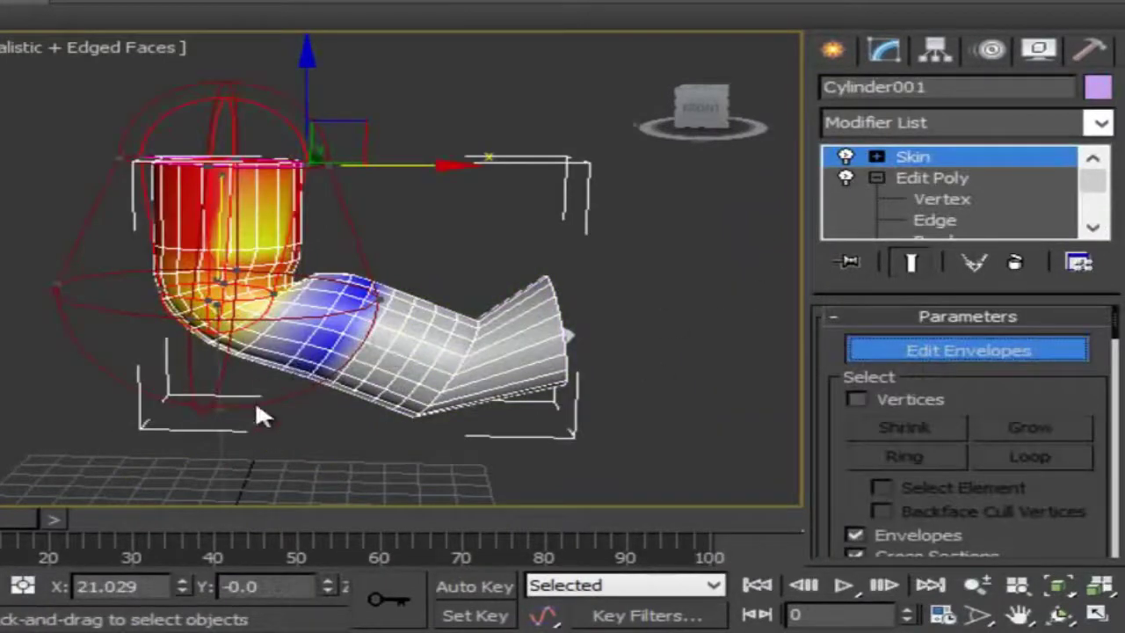
left_click(219, 469)
middle_click_drag(278, 420, 272, 277)
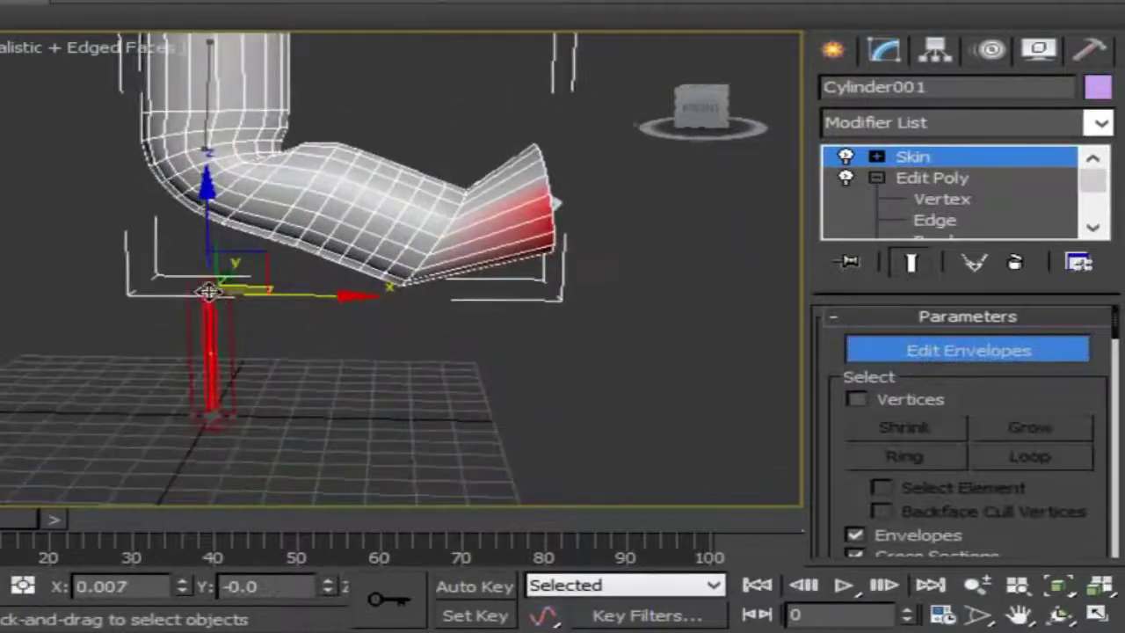
left_click(204, 217)
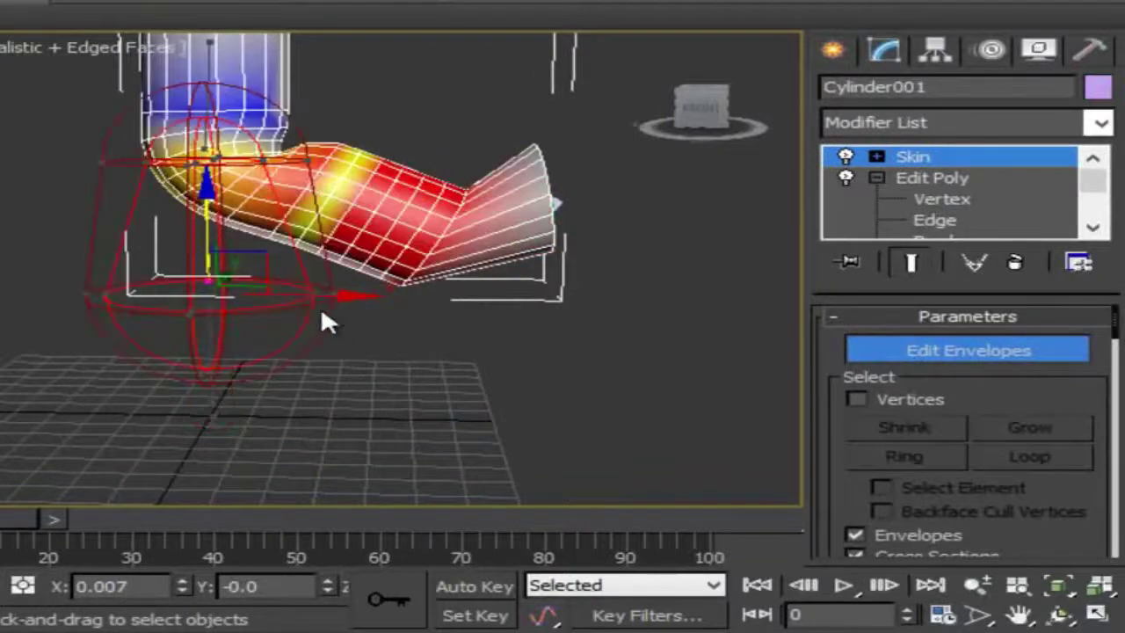
left_click(212, 400)
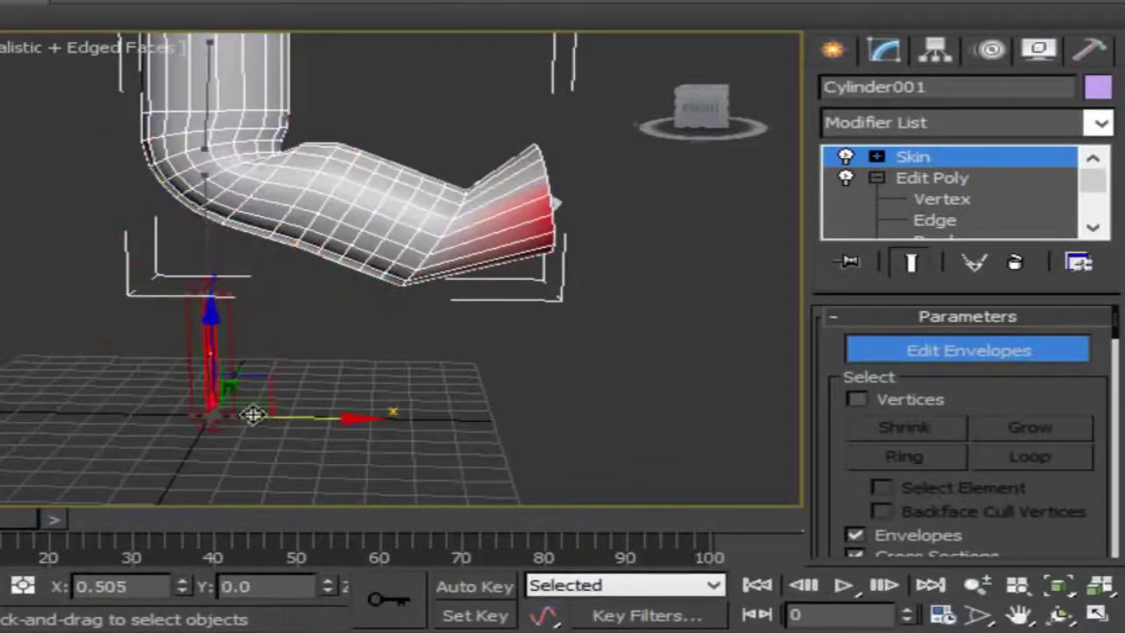
Widen the inner and outer cross sections at the lower bone envelope's top end, ending at about X 23.9.
scroll(284, 342, "up", 3)
left_click(200, 324)
left_click_drag(290, 329, 379, 303)
left_click(177, 326)
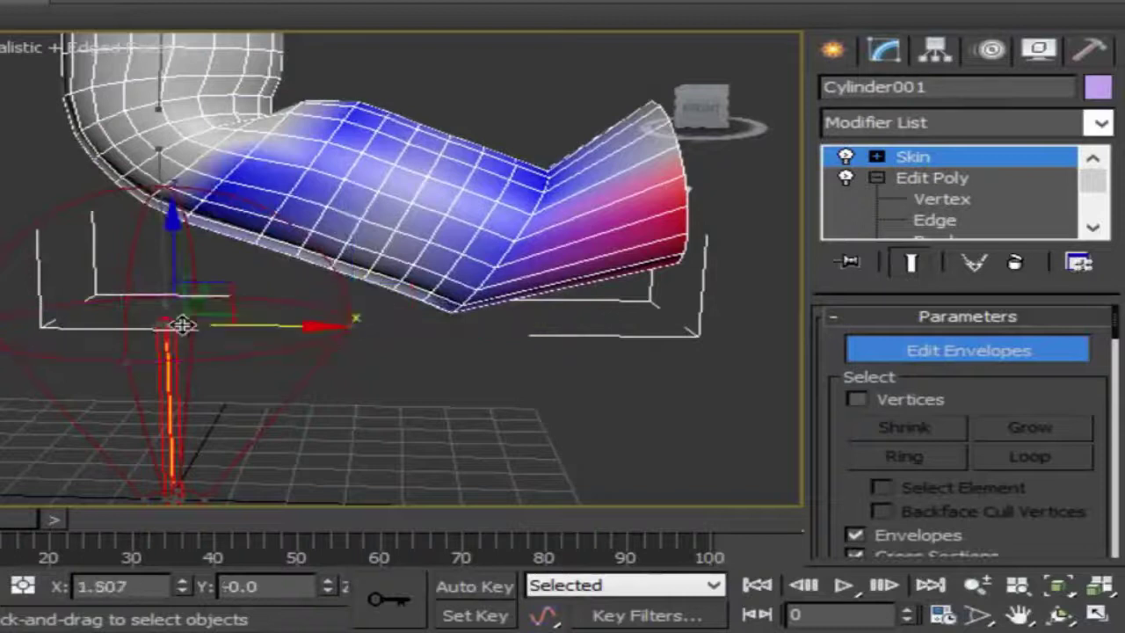
left_click_drag(247, 334, 288, 335)
left_click_drag(336, 335, 387, 325)
middle_click_drag(387, 326, 315, 344)
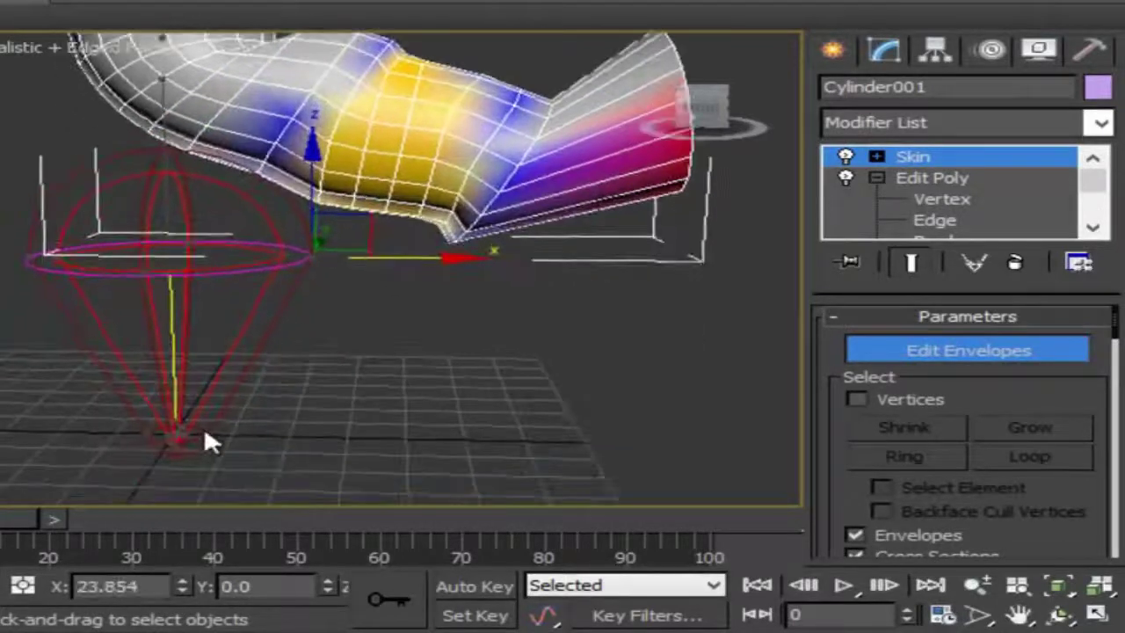
Widen the outer and inner cross sections at the lower bone envelope's bottom end, taking the inner one to about X 26.8.
left_click(202, 432)
left_click_drag(269, 436, 481, 419)
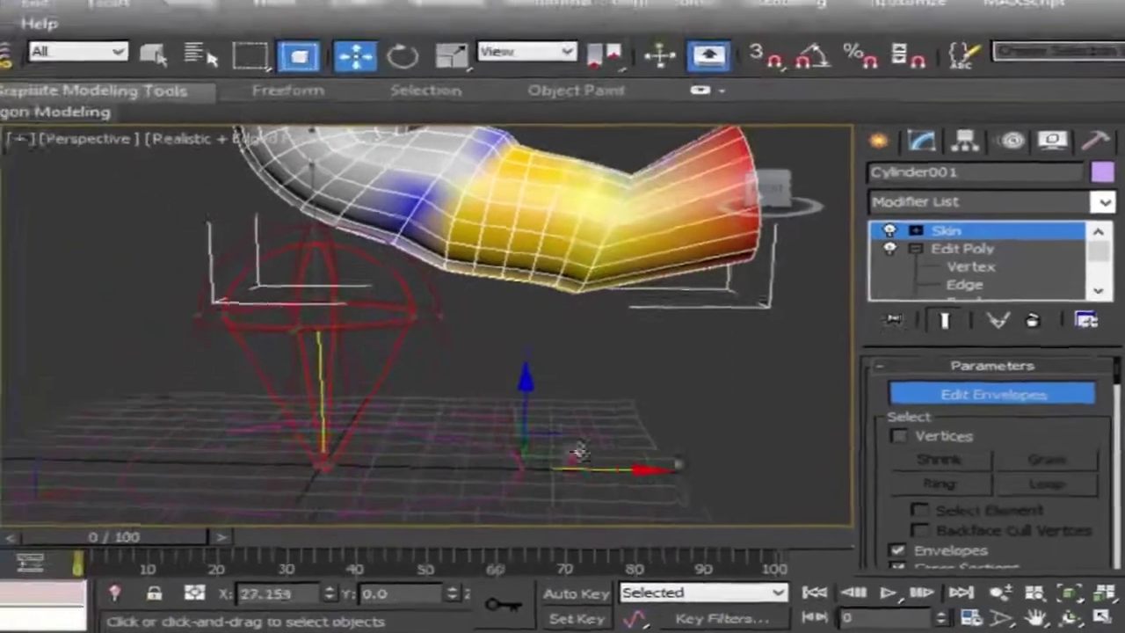
left_click_drag(579, 453, 695, 429)
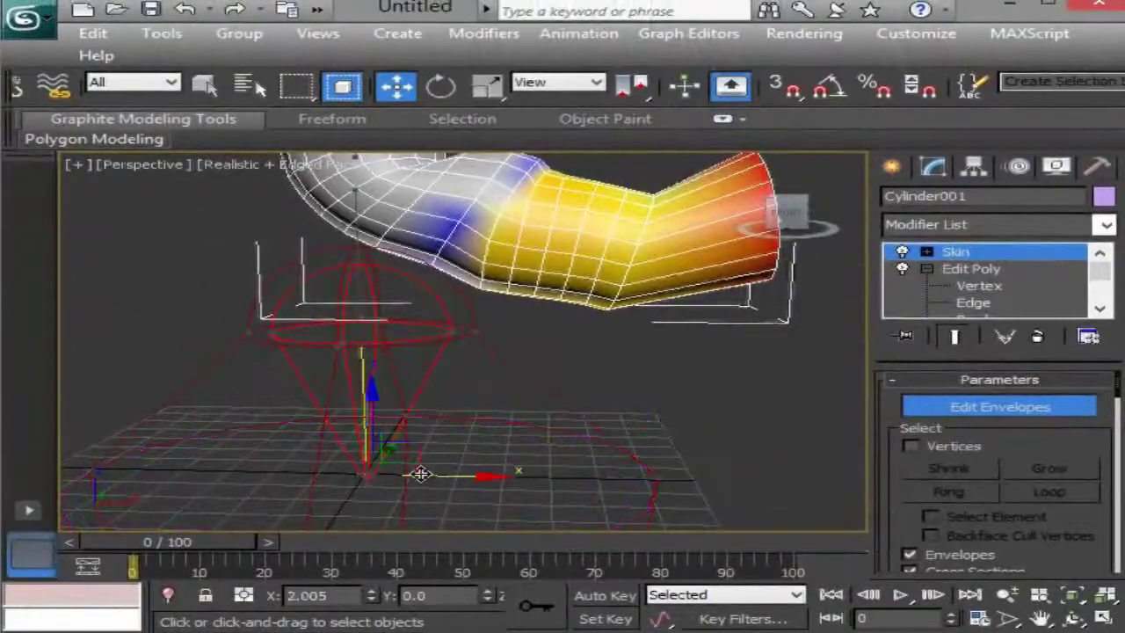
left_click_drag(435, 475, 549, 472)
middle_click_drag(564, 396, 575, 436)
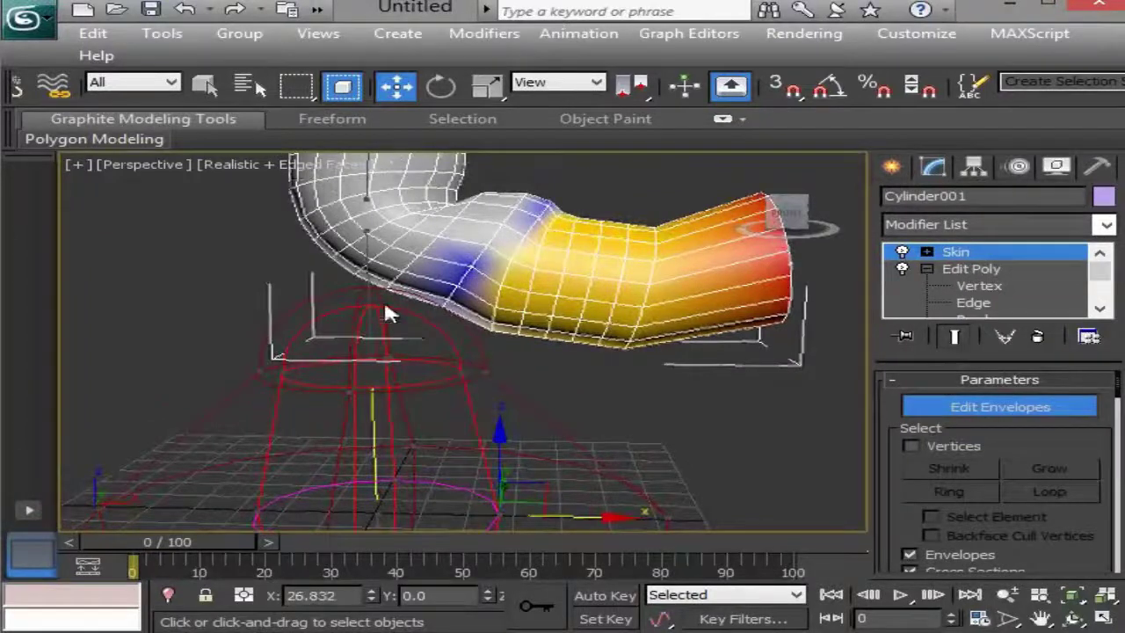
Select the middle bone's envelope and widen its bottom end, taking the outer cross section to about X 37.1 and adjusting the inner one.
left_click(364, 281)
middle_click_drag(466, 285, 467, 307)
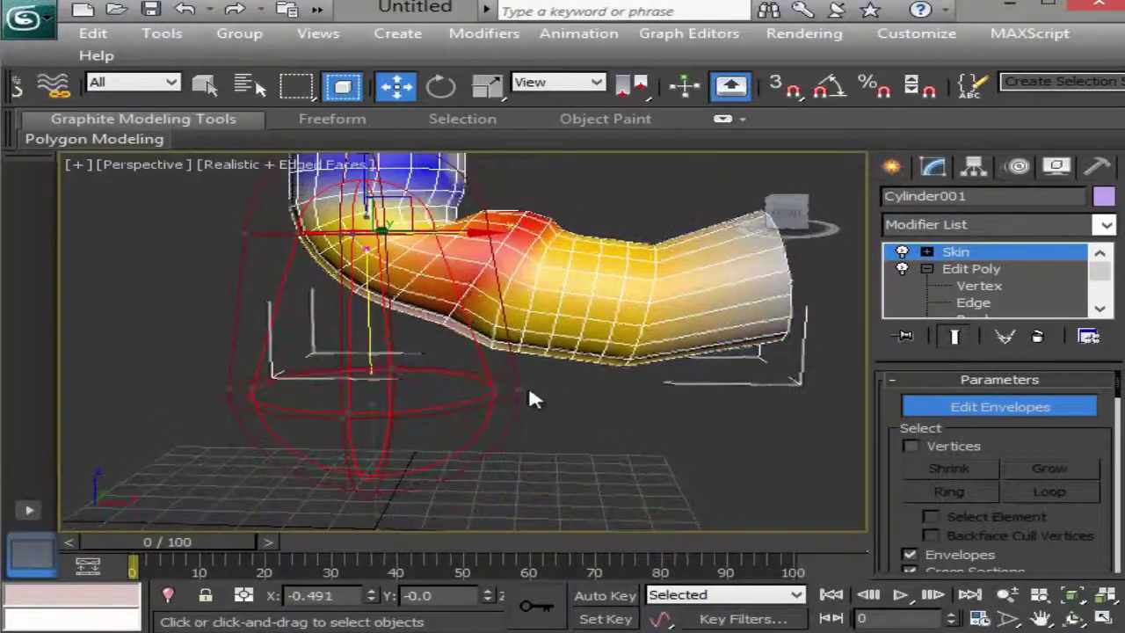
left_click_drag(515, 384, 589, 388)
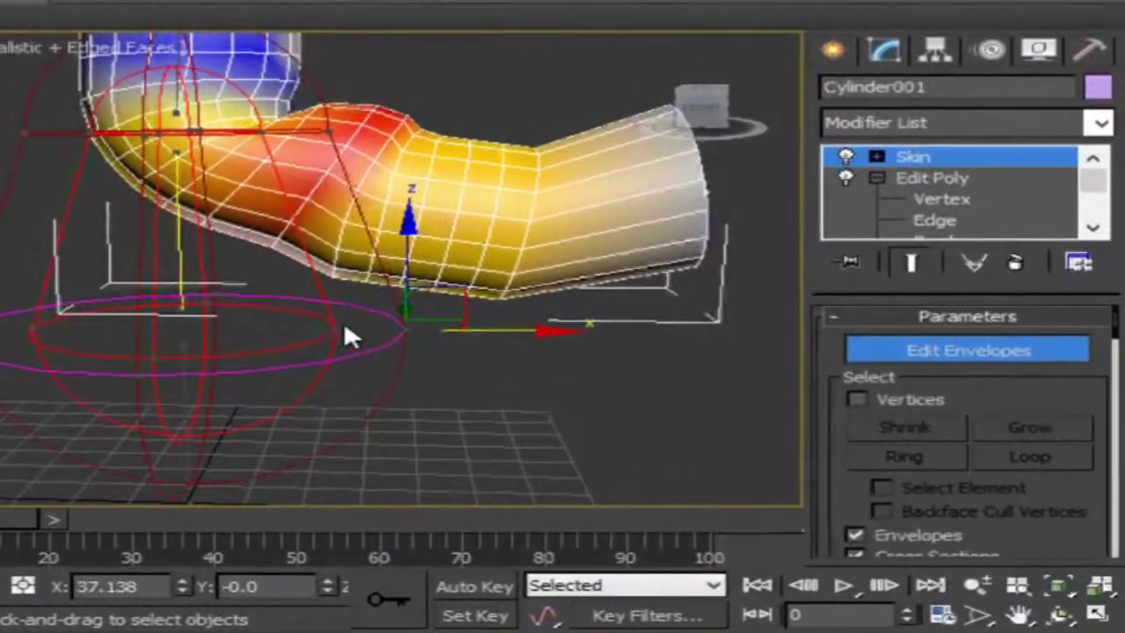
left_click(337, 326)
left_click_drag(440, 336, 466, 339)
Reselect the lower bone's envelope, shift its top end slightly toward negative X and narrow the cross sections there.
left_click(183, 381)
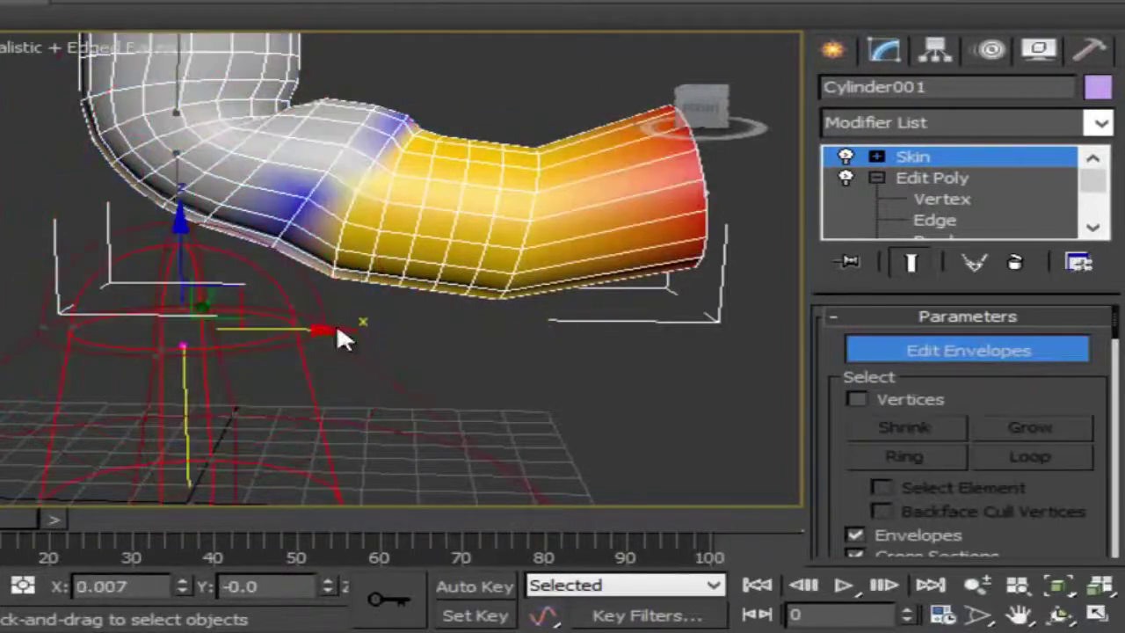
mouse_move(308, 329)
left_mouse_down()
mouse_move(263, 329)
mouse_move(322, 329)
mouse_move(293, 330)
left_mouse_up()
key("ctrl+z")
mouse_move(301, 334)
left_mouse_down()
mouse_move(231, 328)
mouse_move(366, 319)
mouse_move(294, 320)
left_mouse_up()
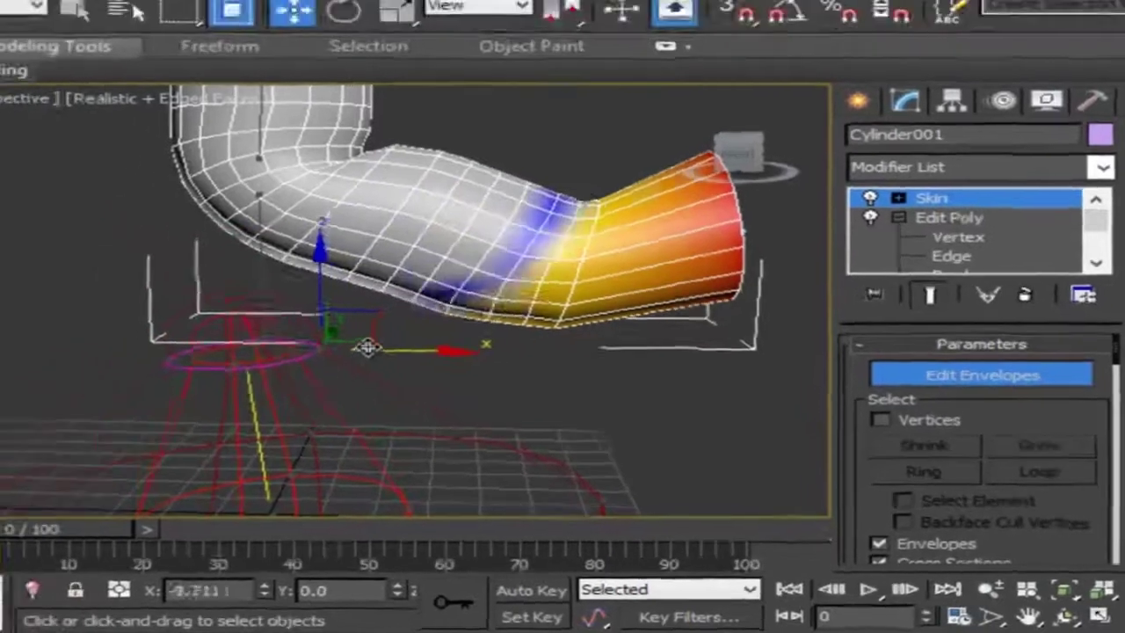
mouse_move(368, 347)
left_mouse_down()
mouse_move(356, 346)
mouse_move(385, 342)
left_mouse_up()
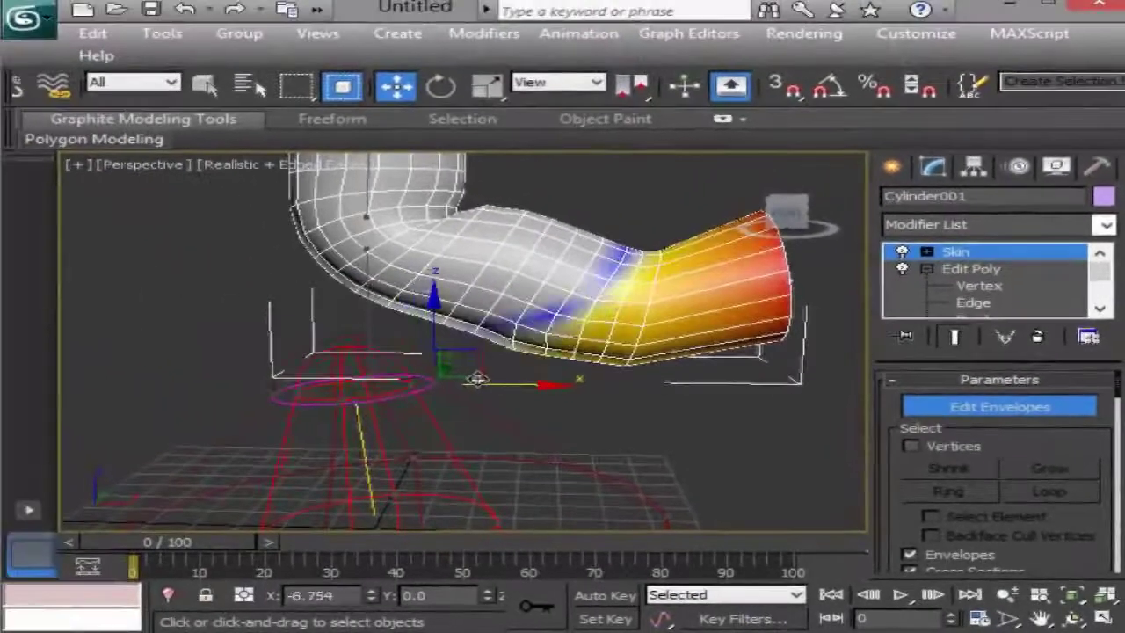
Leave envelope editing, select the lower bone inside the cylinder and rotate it to test the lower joint's bend.
left_click(972, 258)
scroll(748, 316, "down", 3)
middle_click_drag(748, 318, 748, 335)
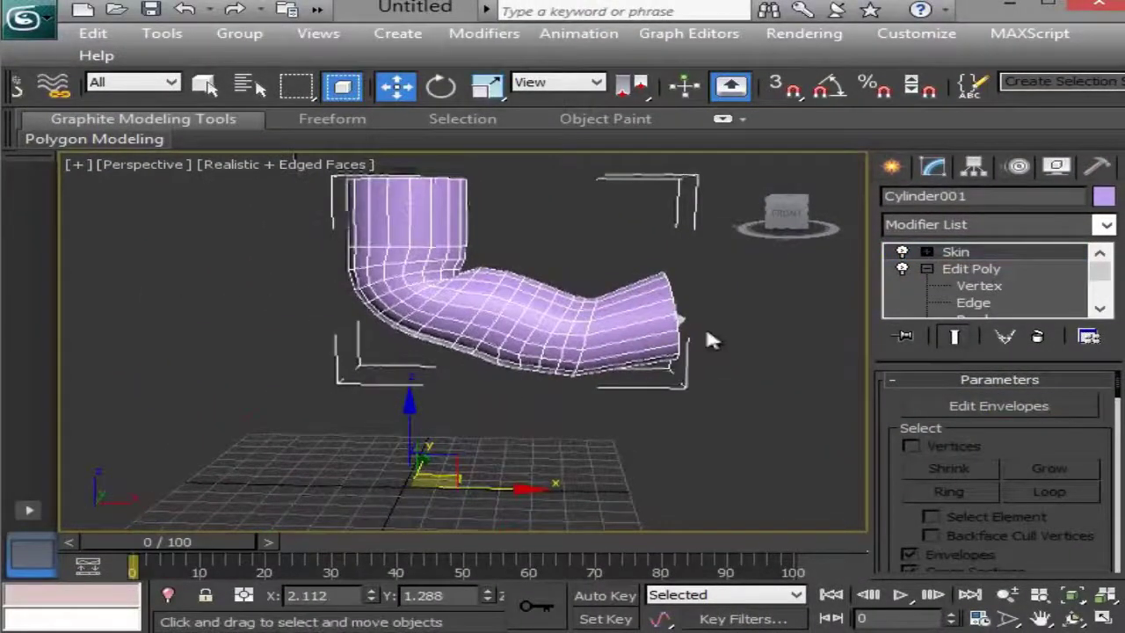
key("F3")
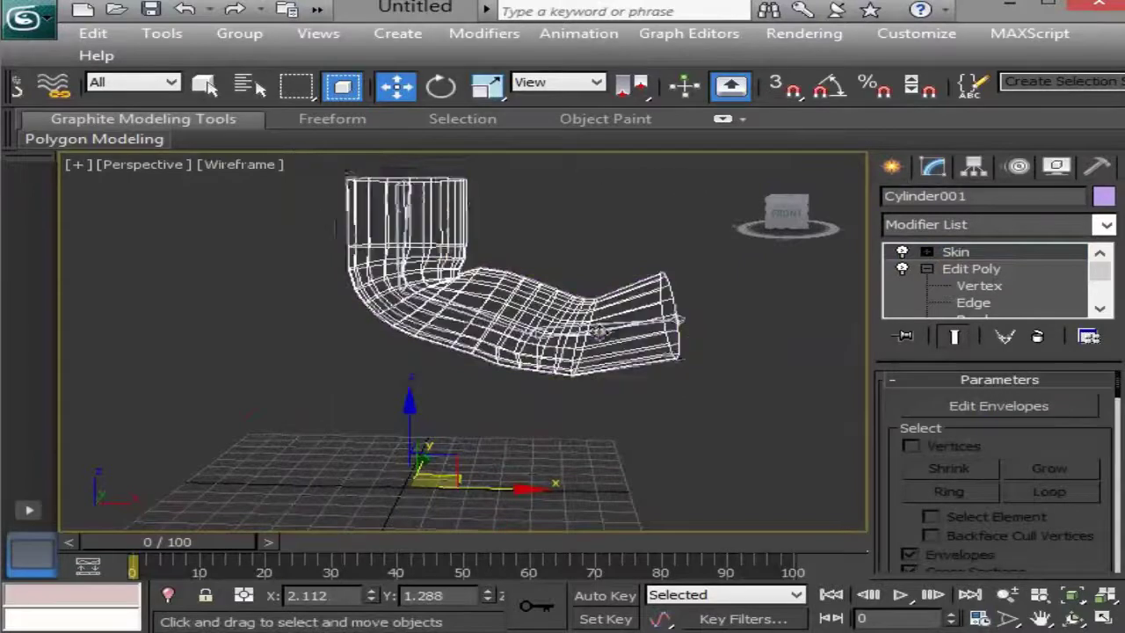
left_click(604, 327)
key("F3")
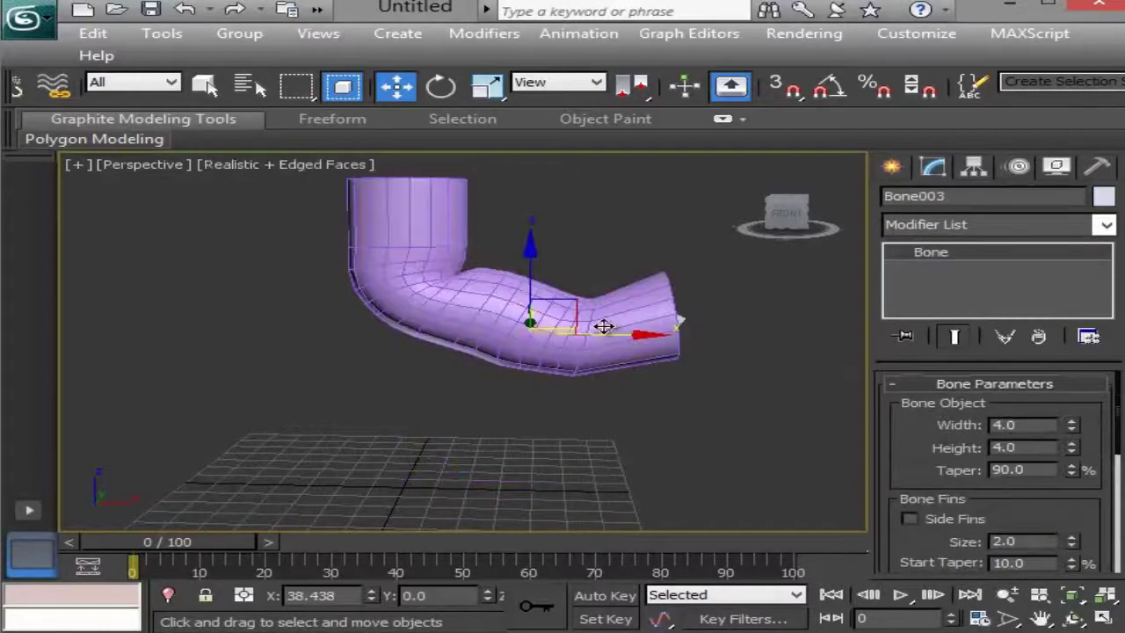
key("e")
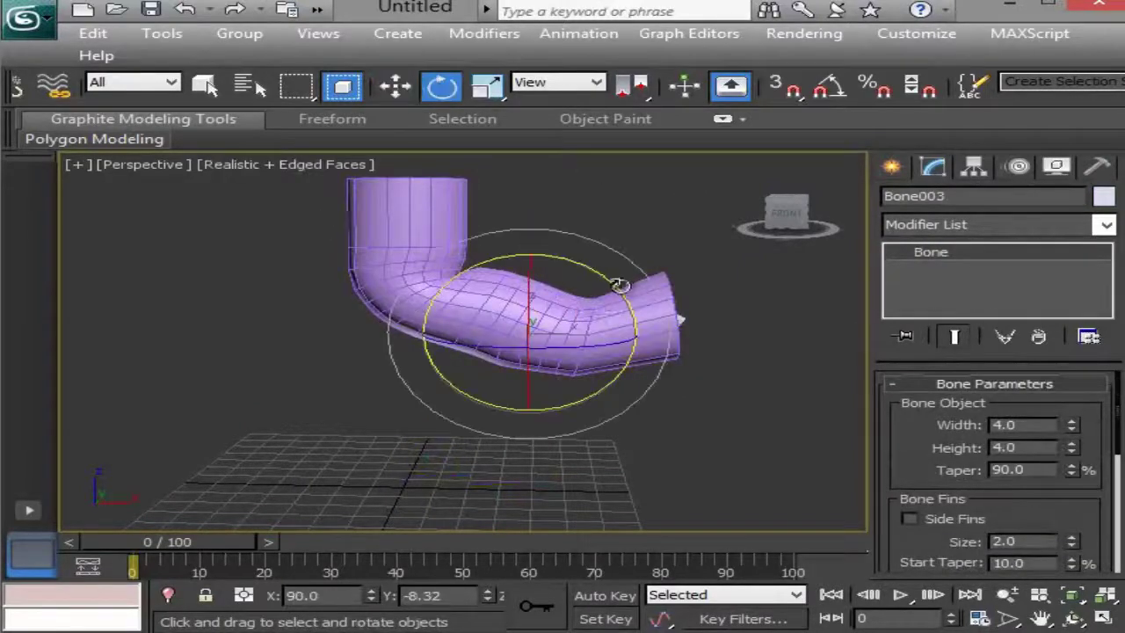
left_click_drag(619, 285, 611, 264)
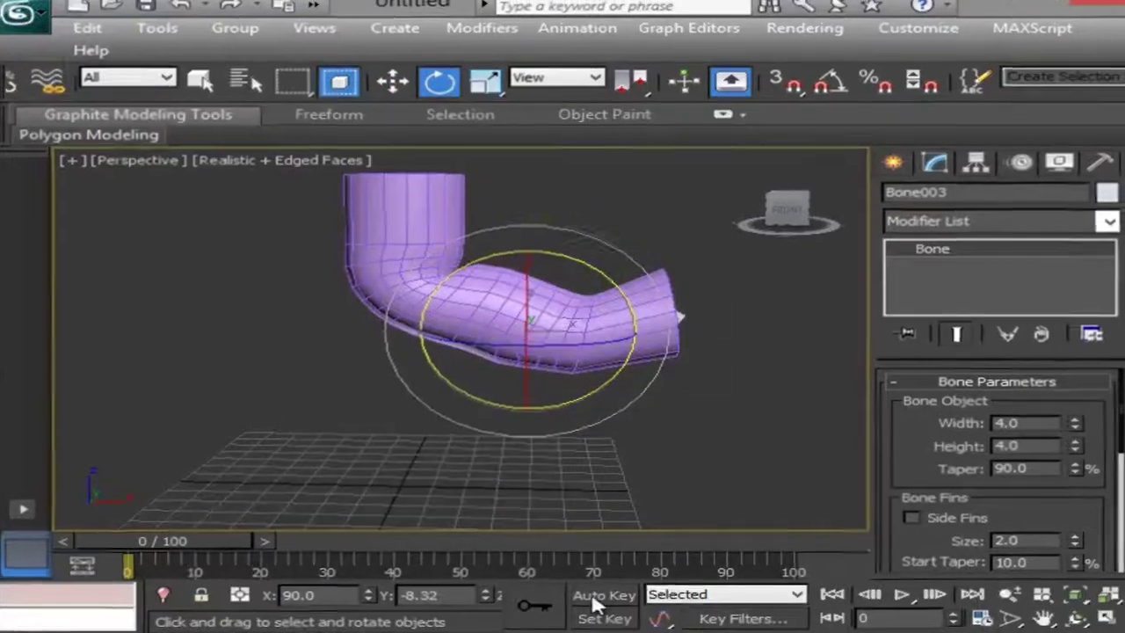
Turn on Auto Key and, at frame 48, rotate the middle bone to about Y 79.3 and the upper bone to about Y 141.5.
left_click(605, 595)
left_click_drag(264, 542, 545, 543)
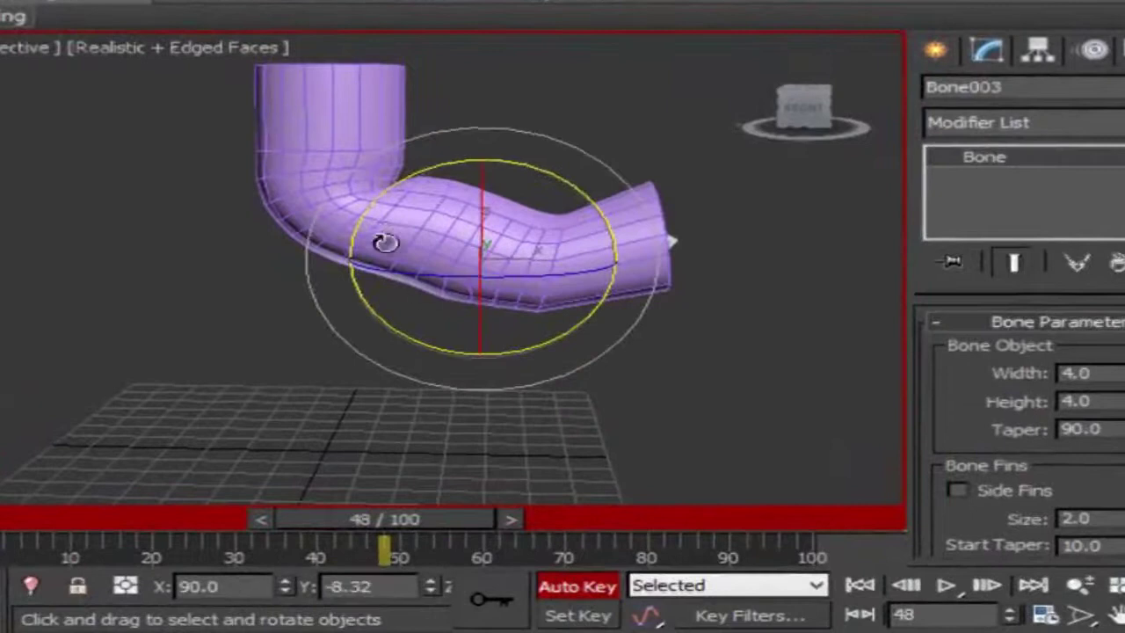
key("F3")
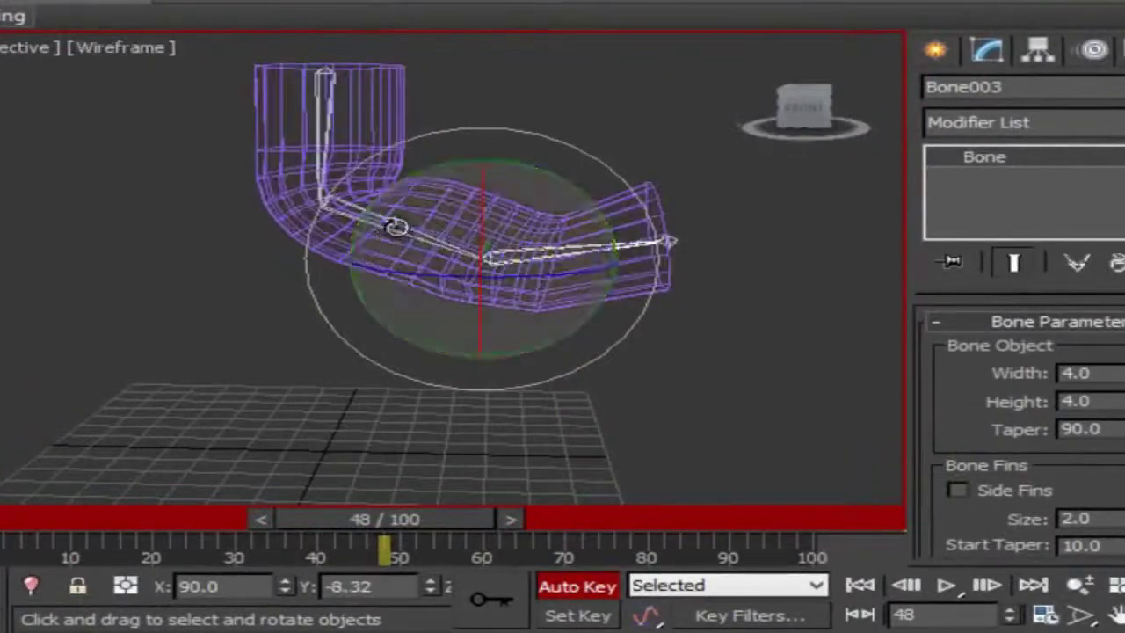
left_click(492, 217)
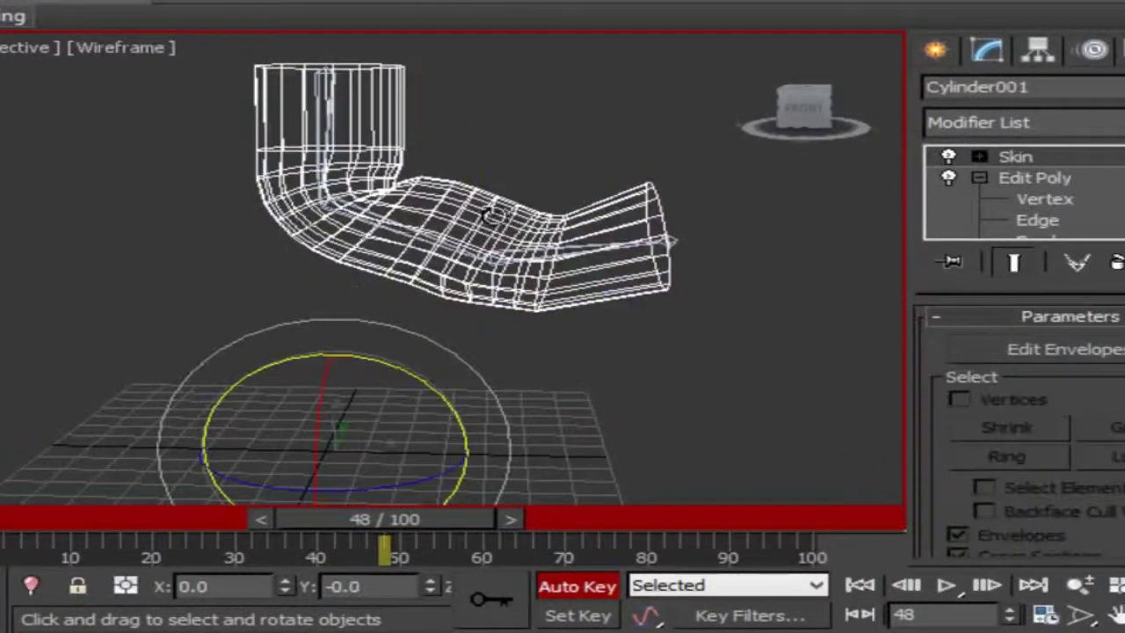
left_click(413, 230)
left_click_drag(421, 145, 351, 169)
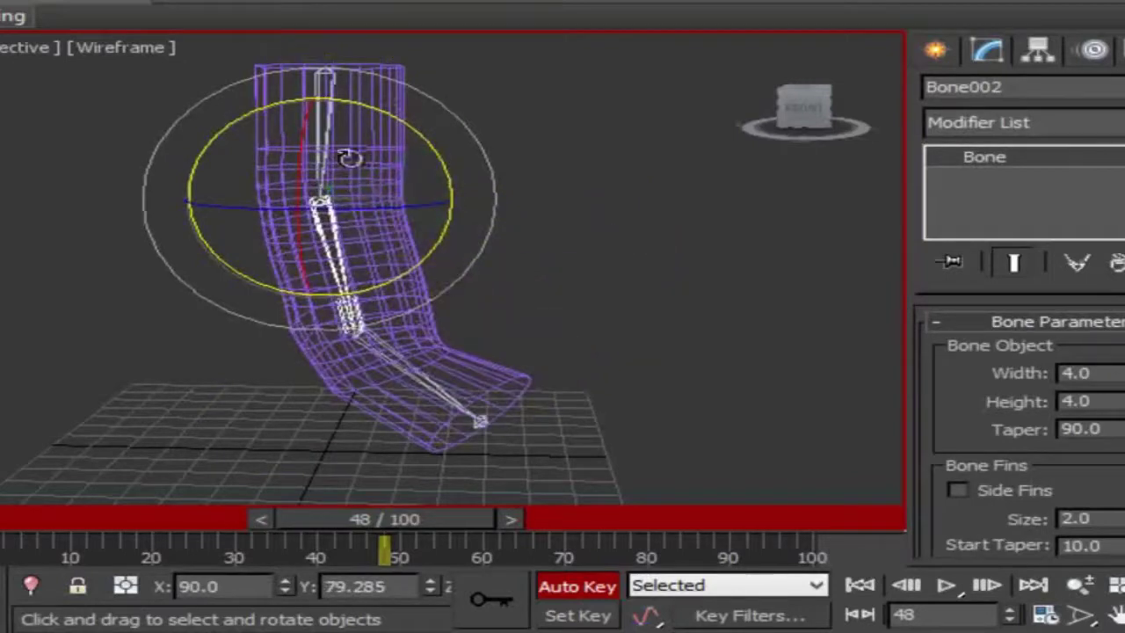
left_click(321, 126)
left_click_drag(463, 68, 372, 175)
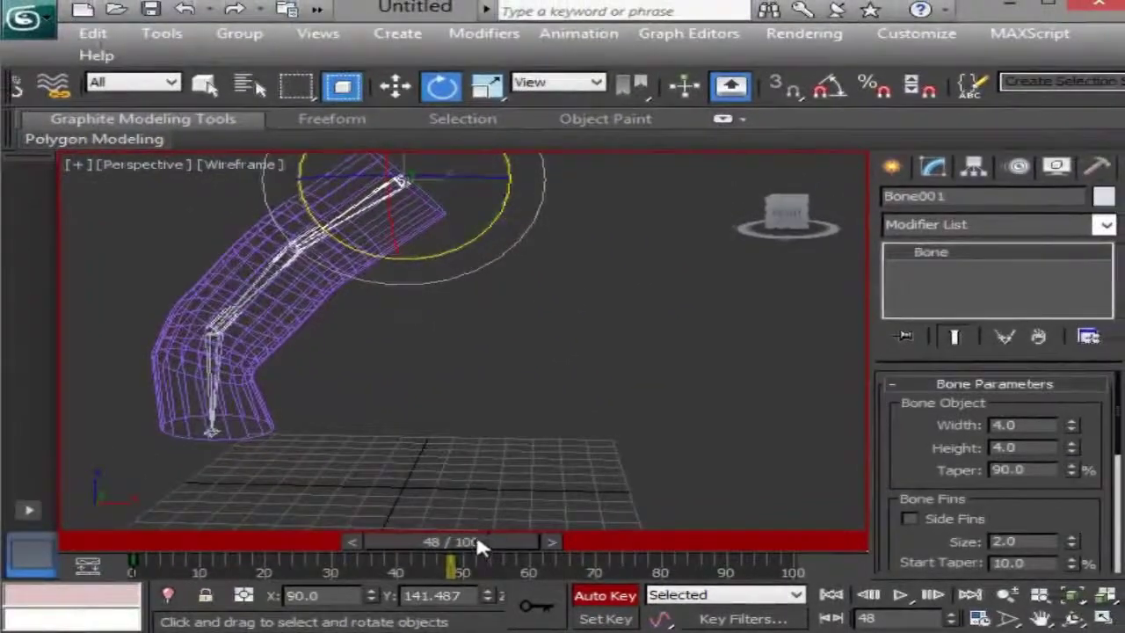
At frame 82, swing the lower and middle bones toward negative X and bend the lower bone back down to about Y 121.6.
left_click_drag(476, 543, 676, 537)
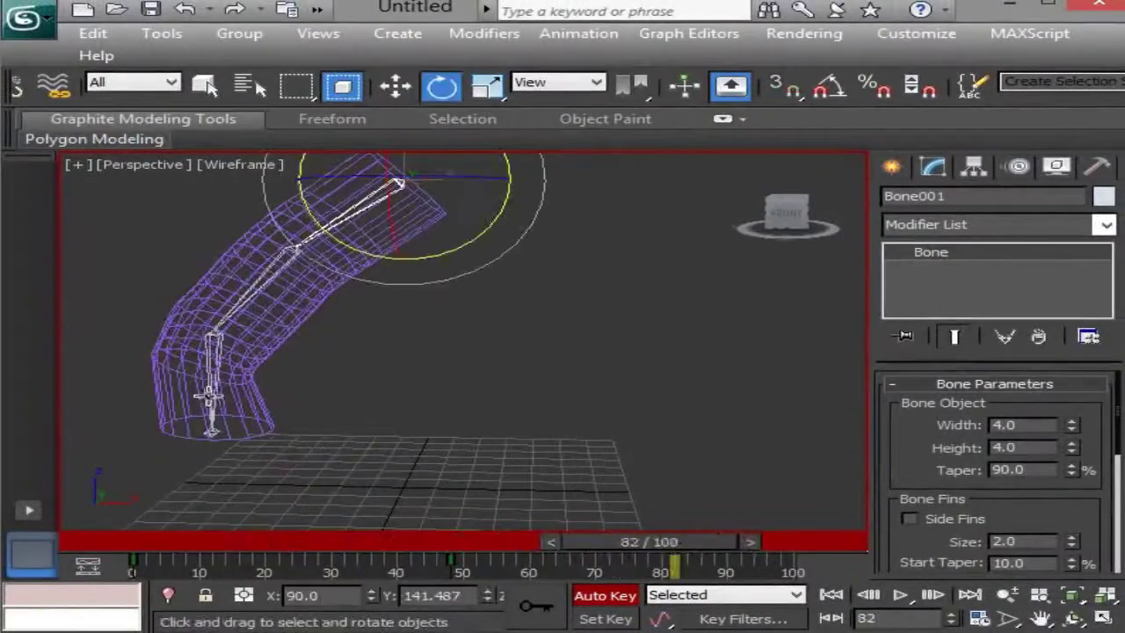
left_click(207, 395)
left_click_drag(299, 287, 254, 302)
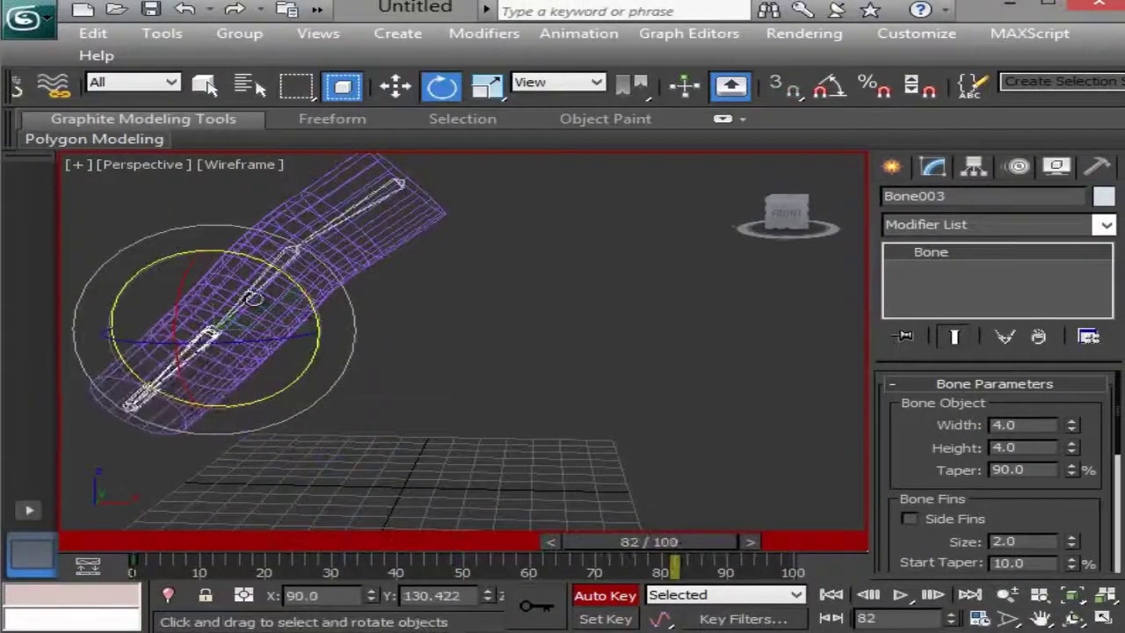
left_click(301, 262)
left_click_drag(392, 221, 264, 290)
left_click(137, 313)
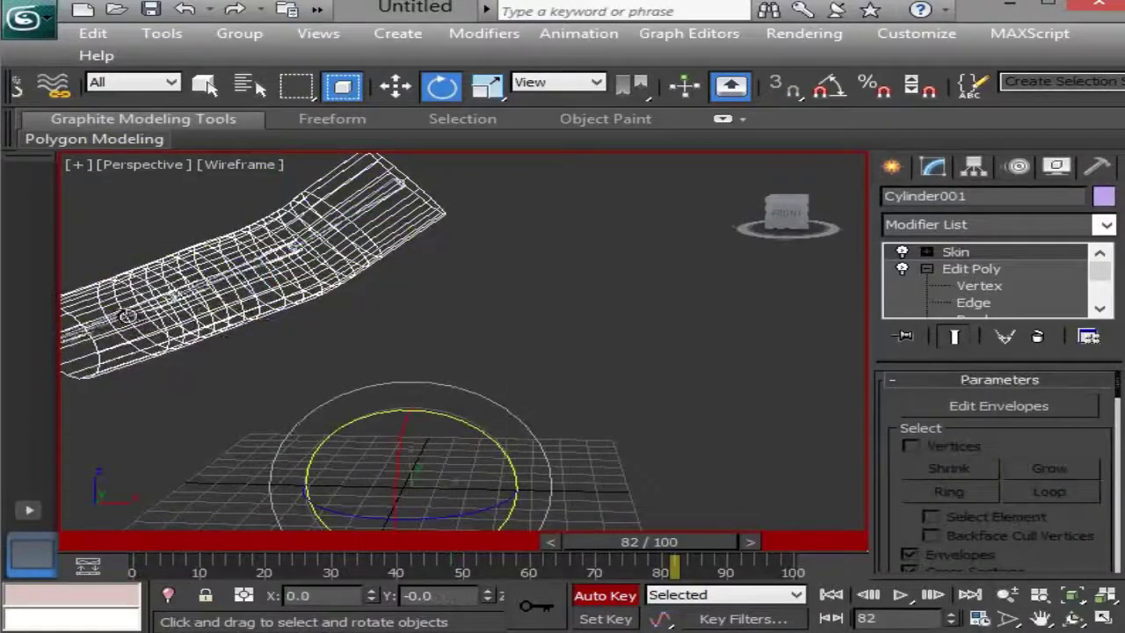
left_click(119, 319)
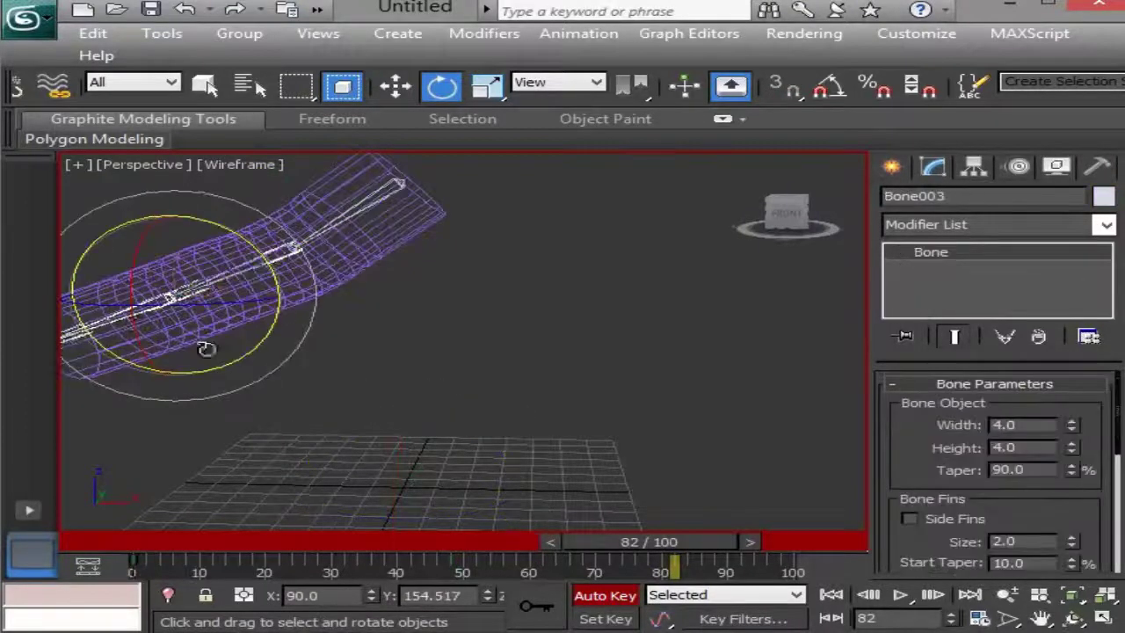
left_click_drag(241, 356, 288, 276)
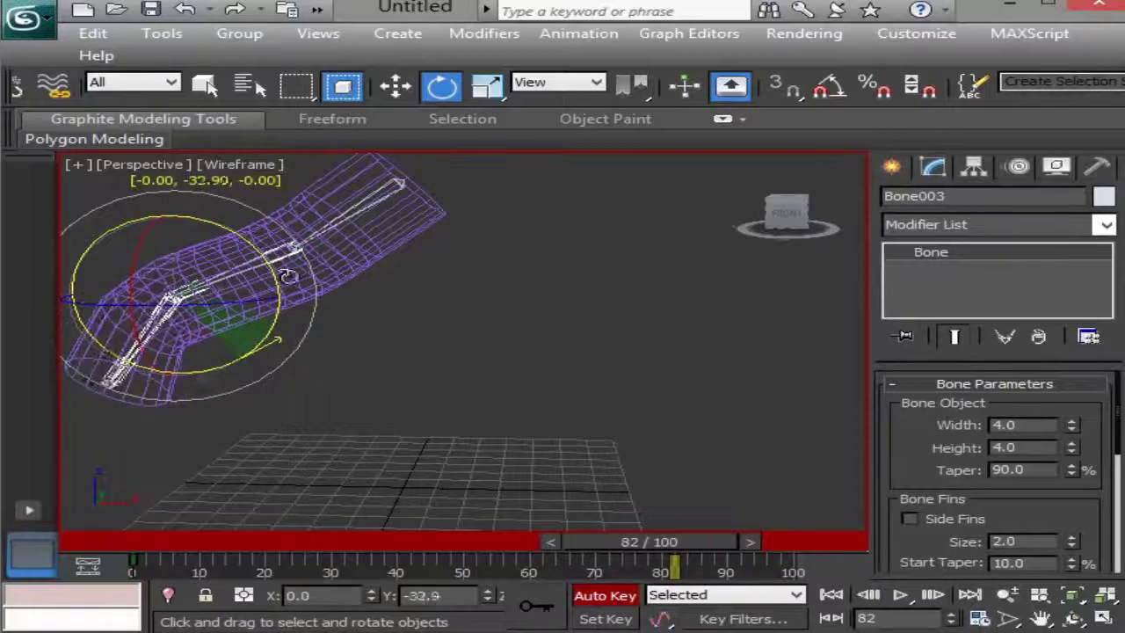
middle_click_drag(395, 346, 425, 335, "alt")
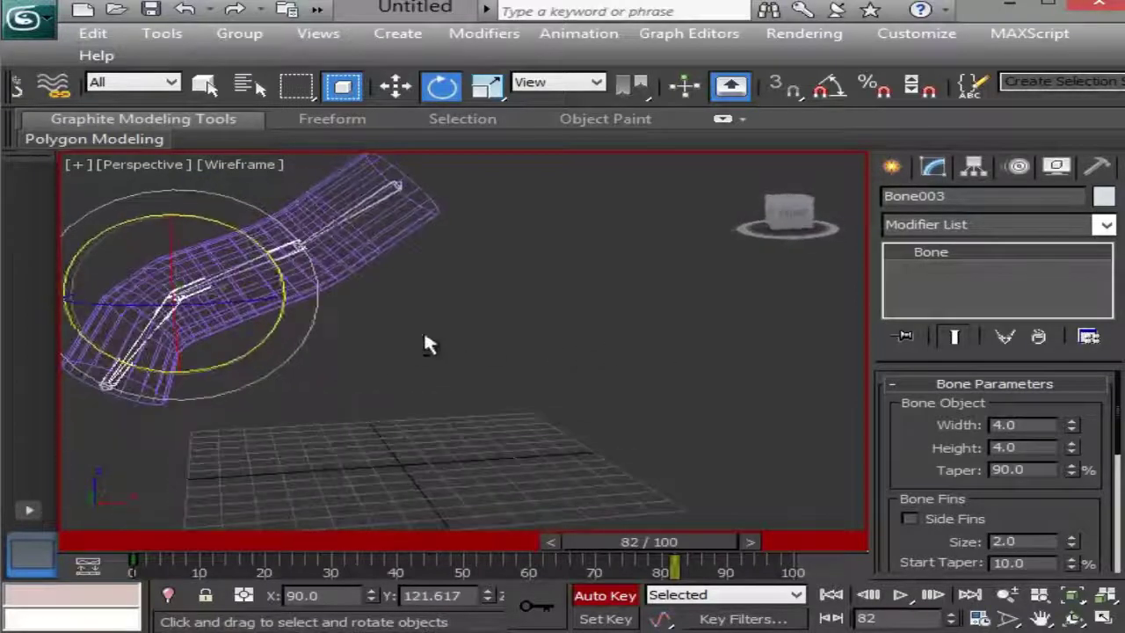
Return to frame 0, turn off Auto Key and play the animation, checking the deformation in both shaded and wireframe display.
left_click_drag(676, 537, 167, 542)
key("e")
left_click(615, 598)
key("F3")
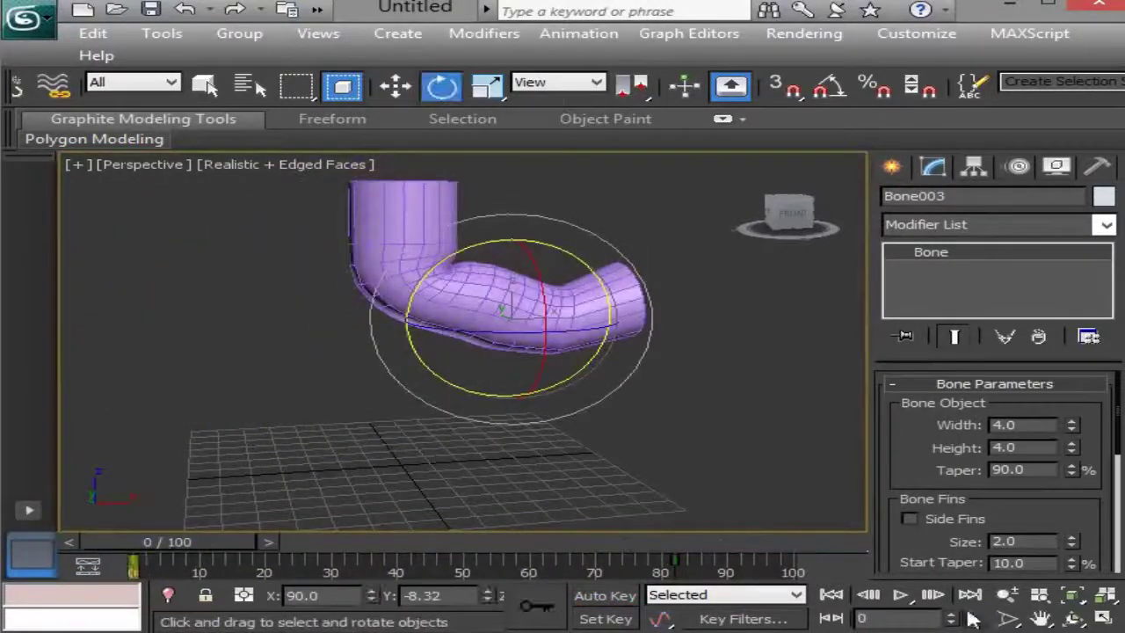
left_click(888, 595)
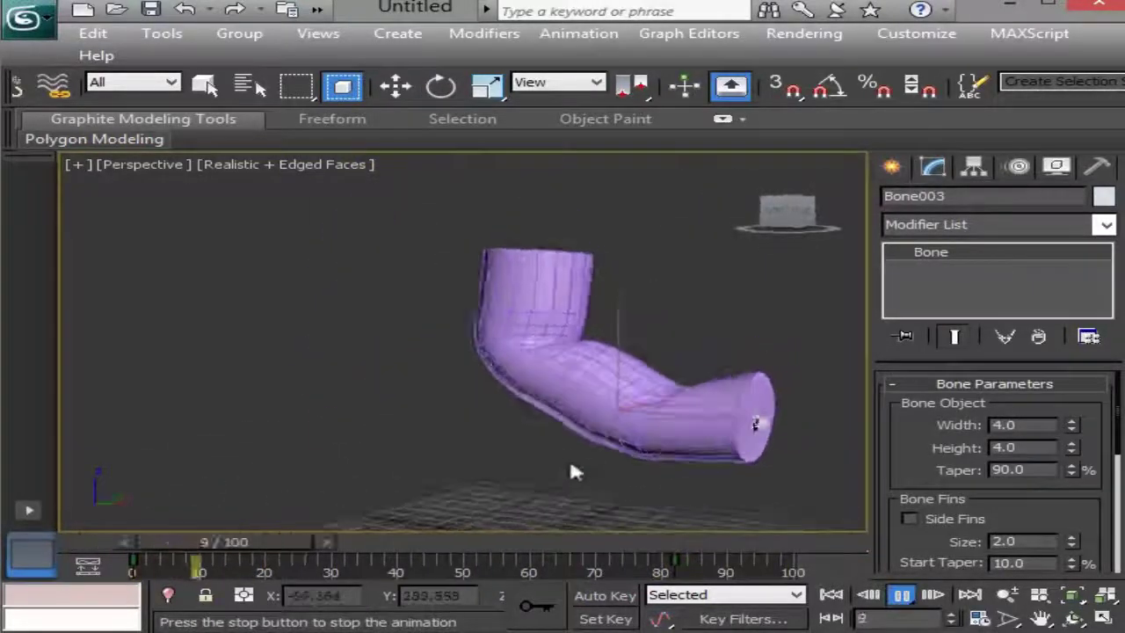
key("F3")
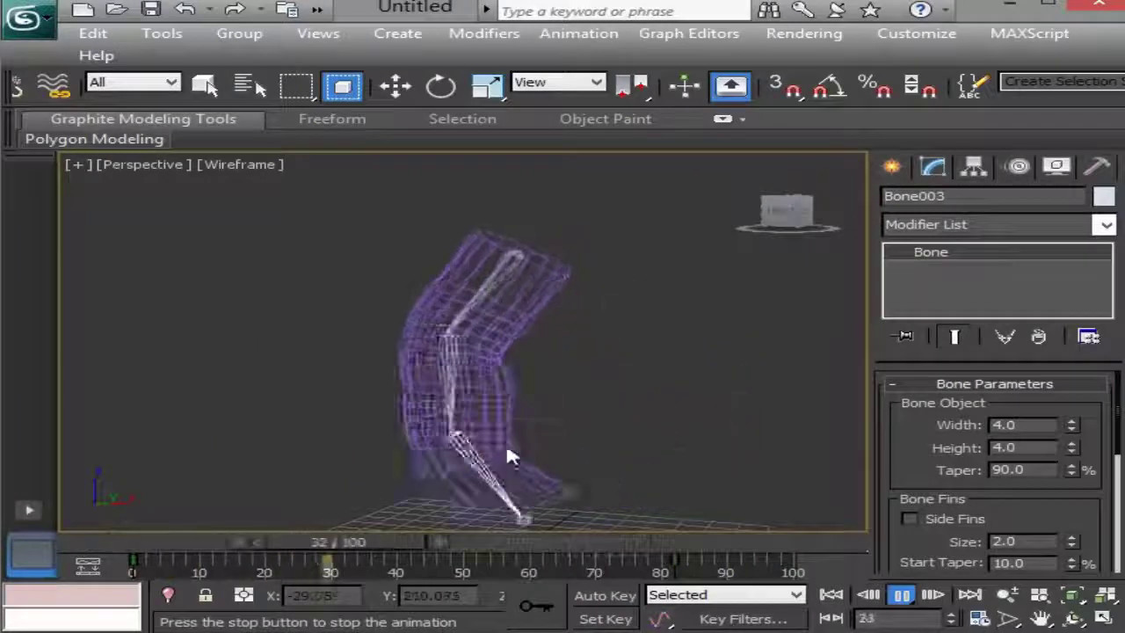
key("F3")
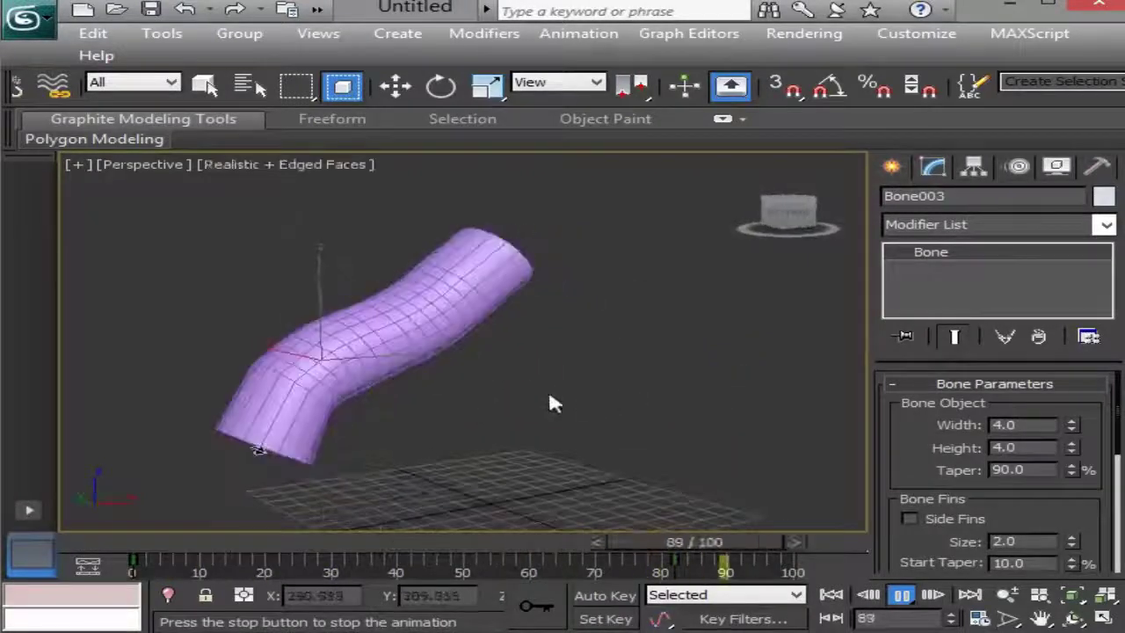